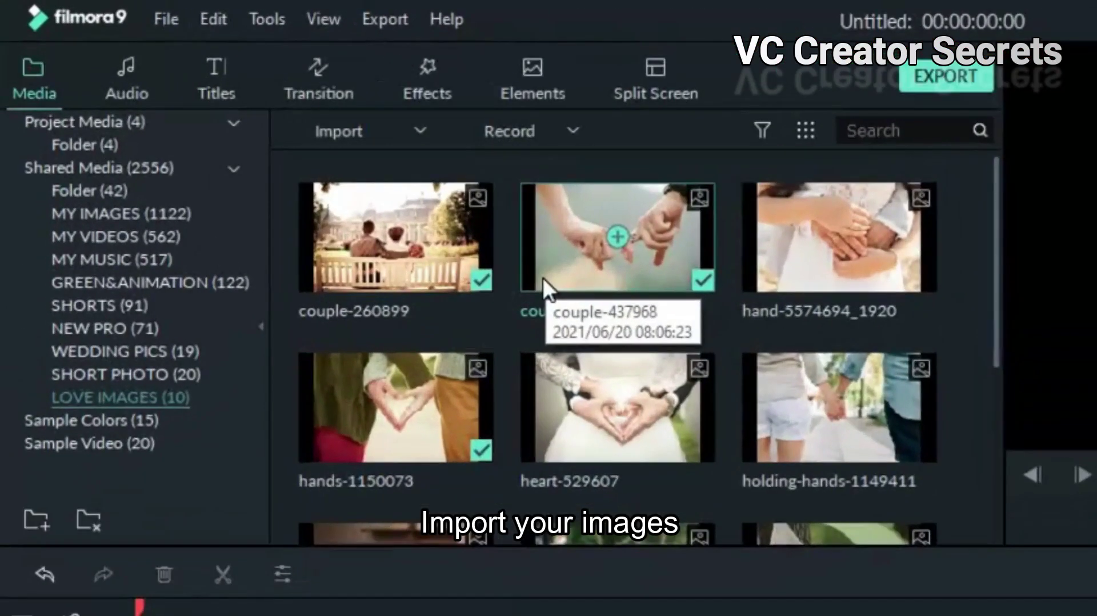
- Place Overlays' Bokeh Blur 10 on track 2 at 0:00 and stretch it to 00:30
scroll(543, 276, "down", 3)
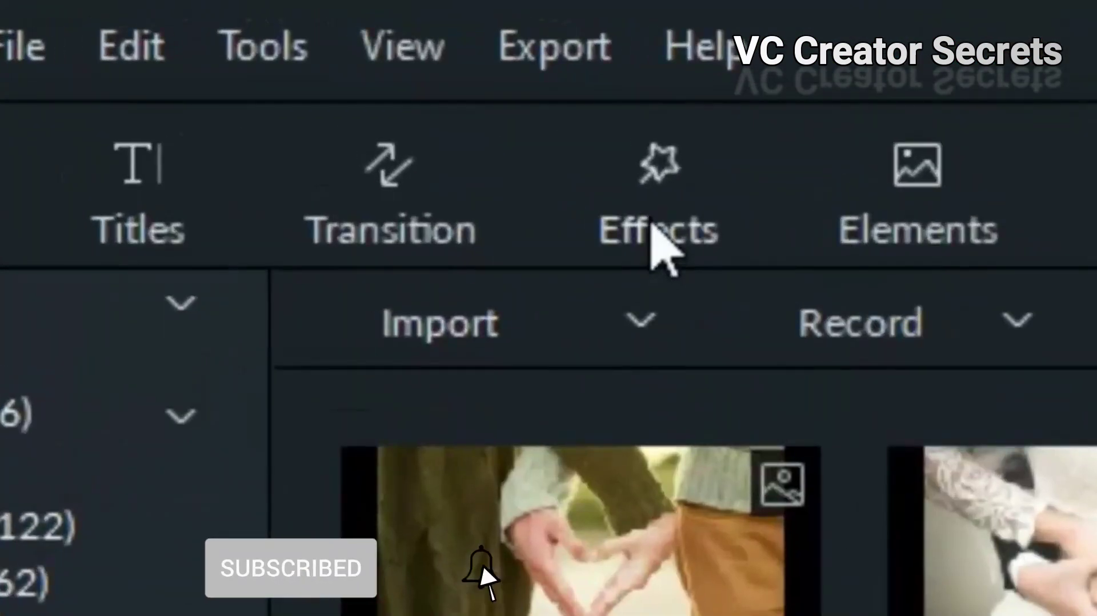
left_click(654, 228)
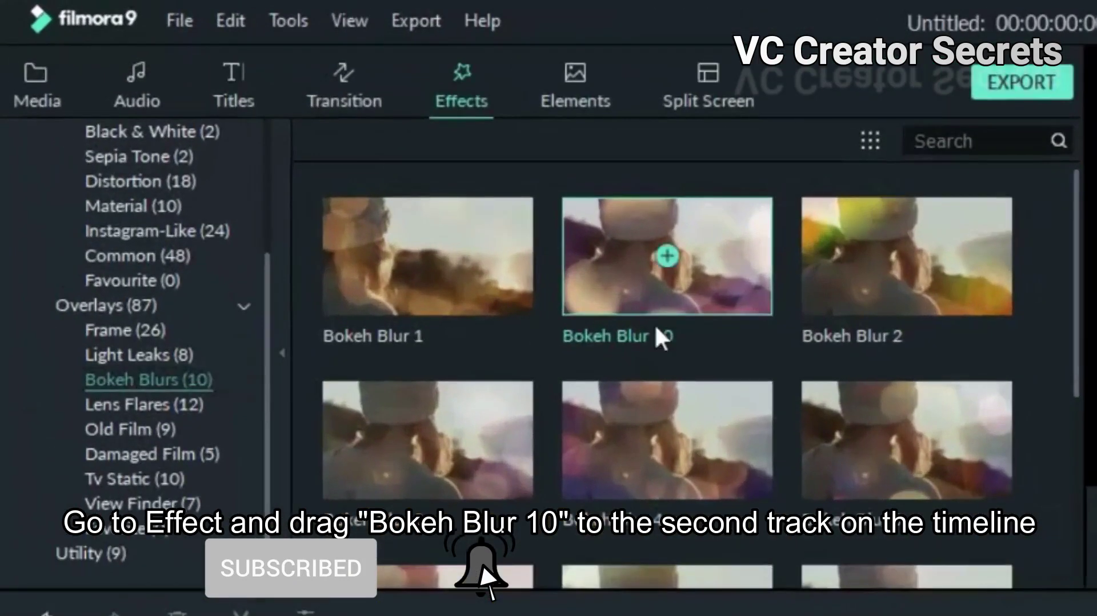
left_click_drag(729, 243, 338, 471)
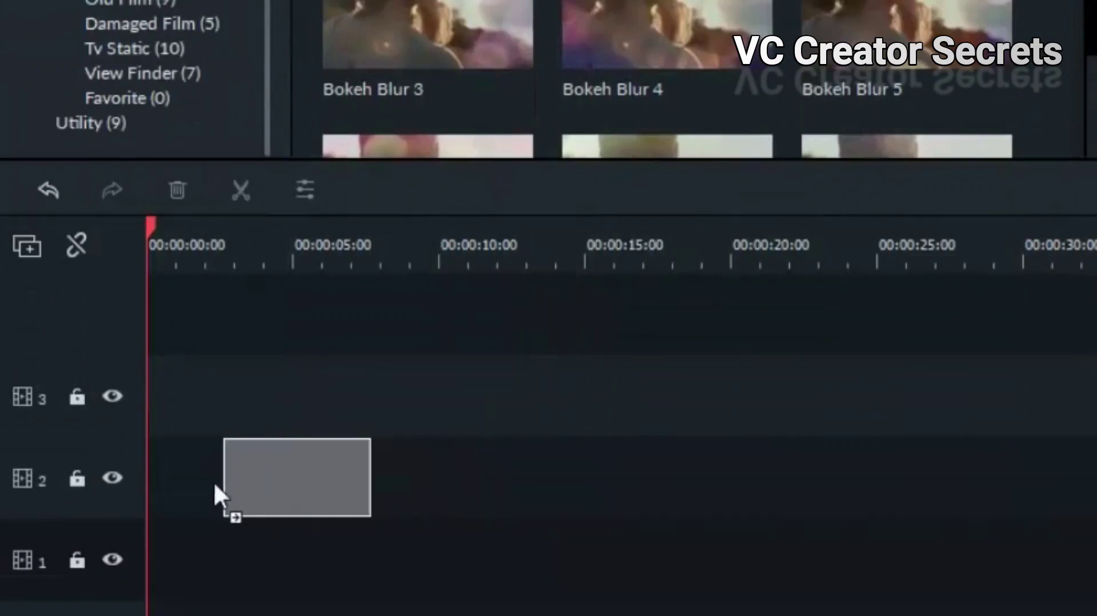
left_click_drag(338, 471, 137, 483)
left_click_drag(289, 471, 1022, 469)
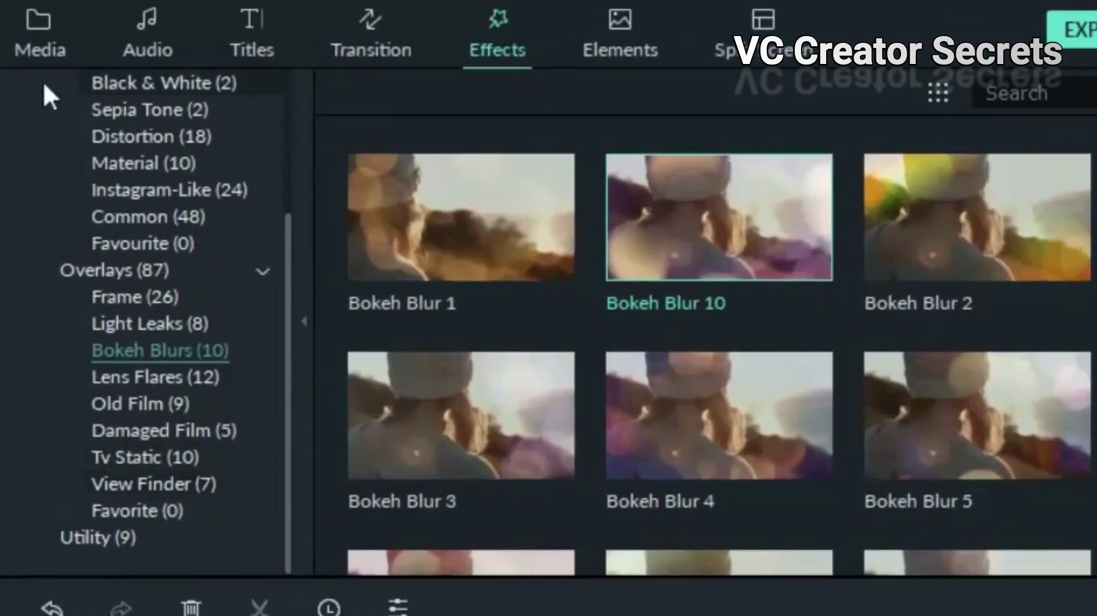
- Drag the pexels-andrea pillow selfie from the Media library onto track 3 at 0:00
left_click(41, 35)
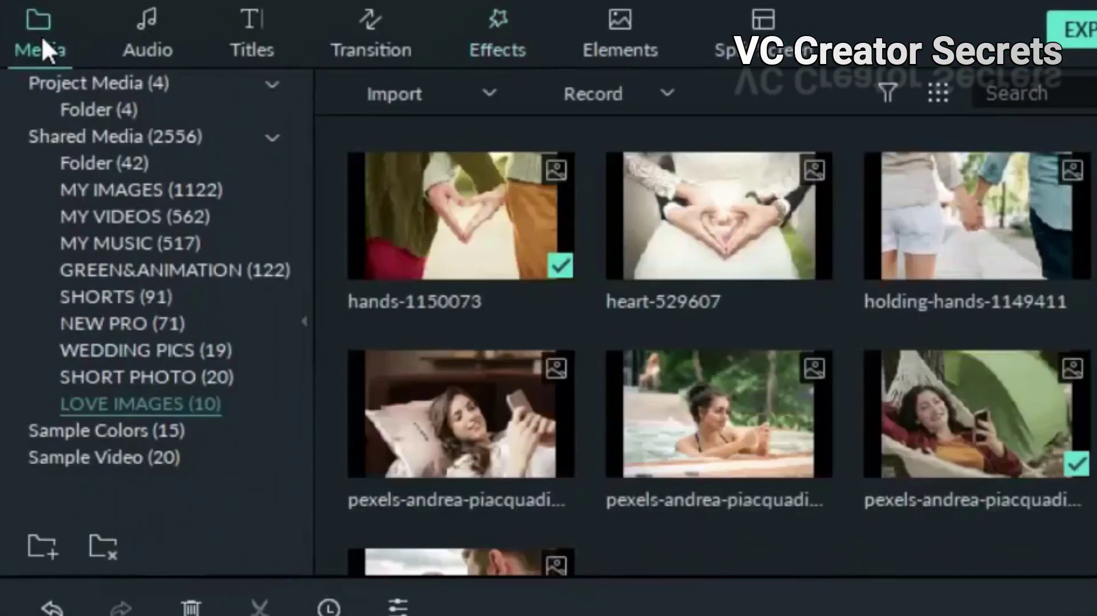
scroll(1027, 319, "down", 3)
scroll(1026, 320, "up", 8)
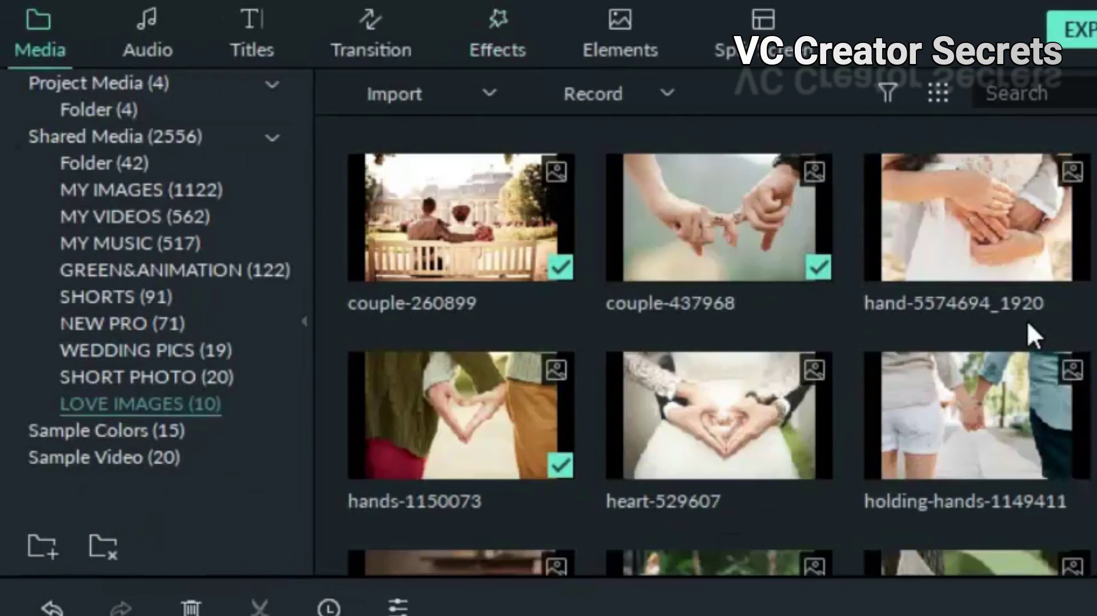
scroll(1028, 325, "down", 3)
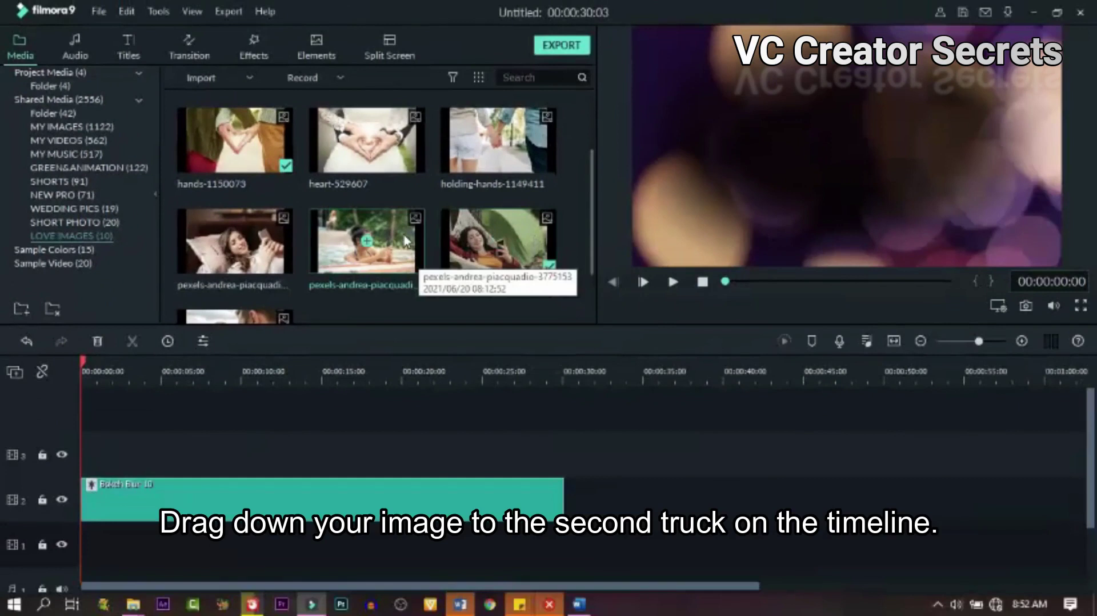
left_click_drag(240, 243, 126, 454)
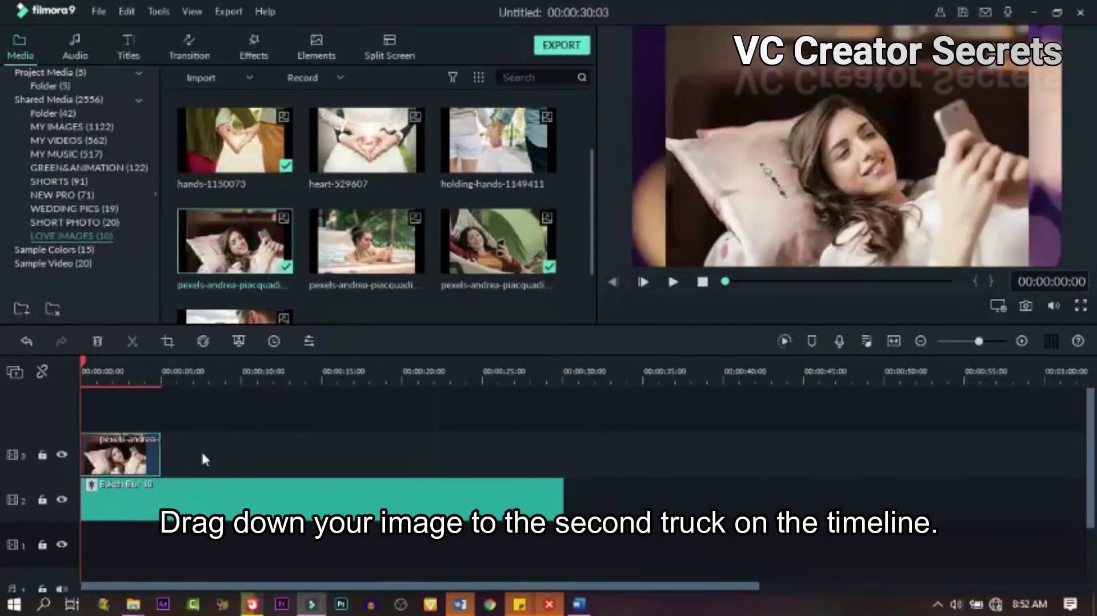
- Crop the selfie clip to a 16:9 ratio, shifting the crop area down
right_click(136, 457)
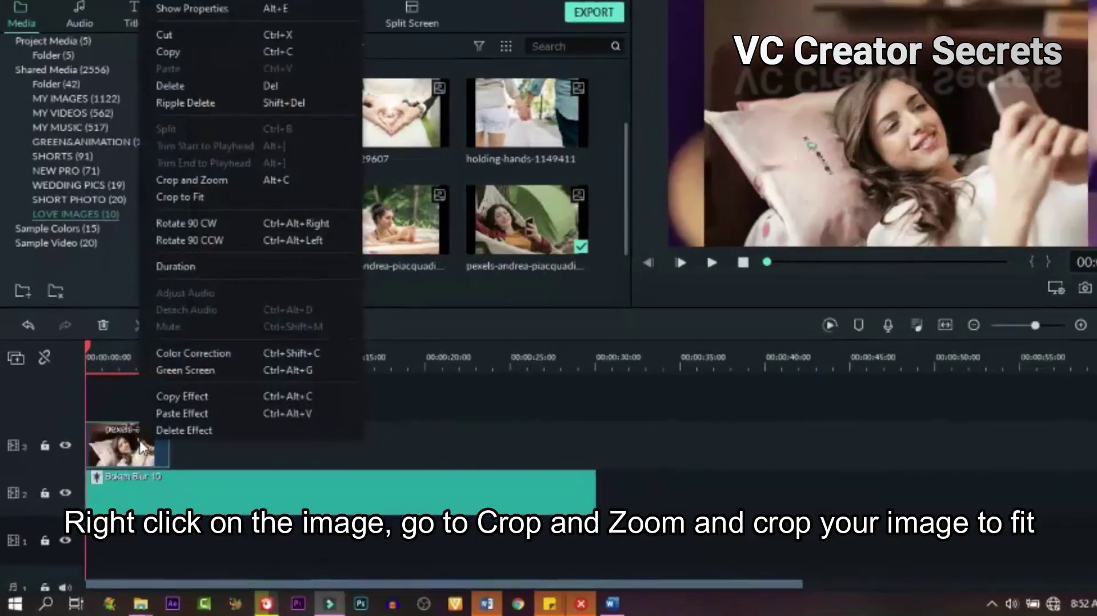
left_click(217, 181)
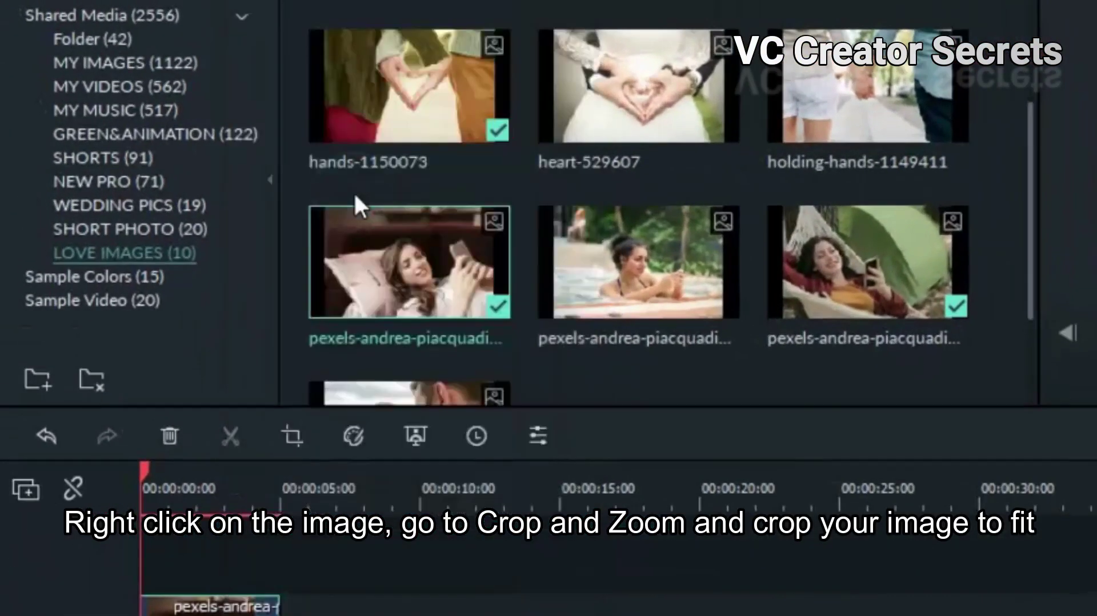
left_click(317, 505)
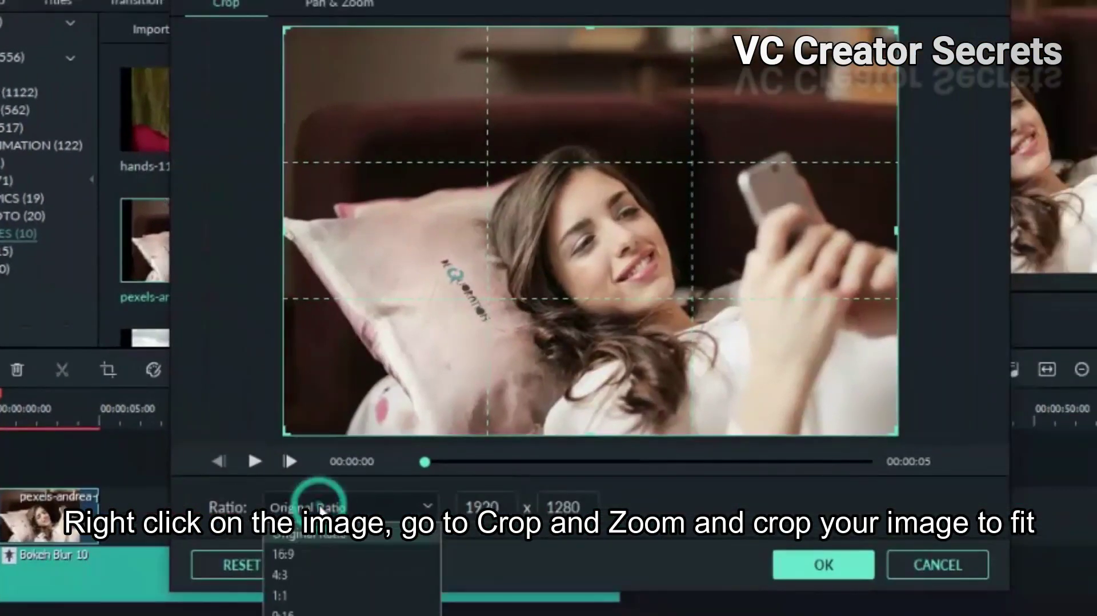
left_click(290, 552)
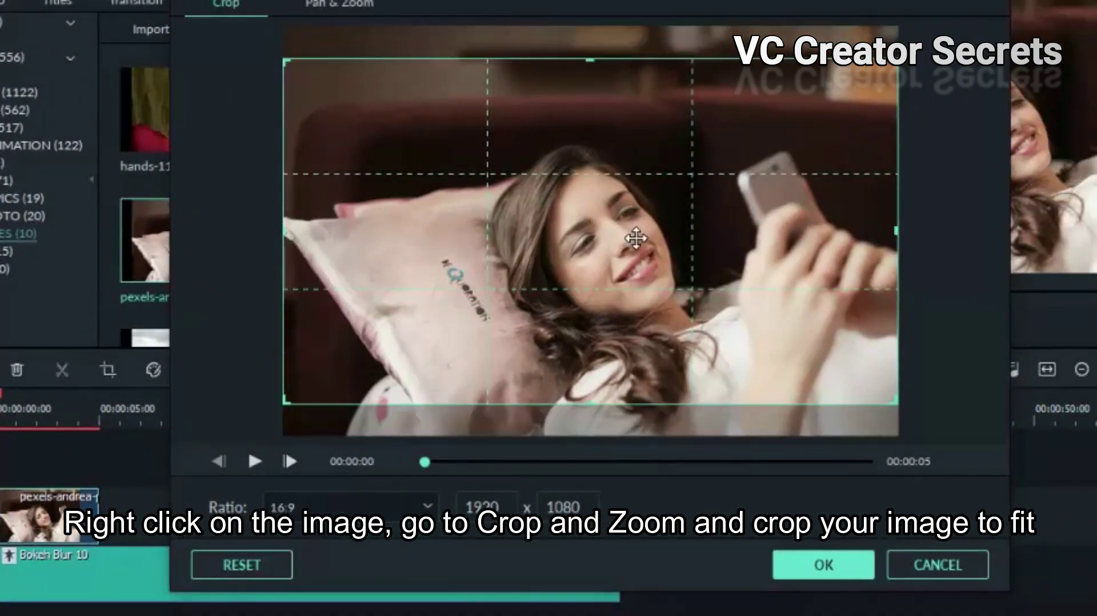
left_click_drag(636, 237, 637, 279)
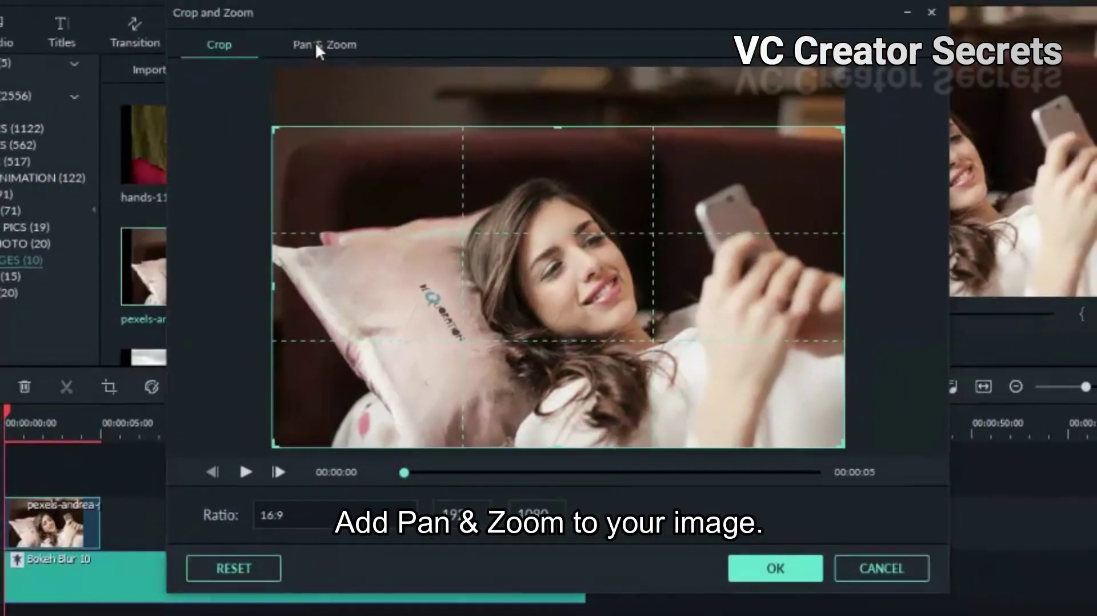
- Set a Pan & Zoom end frame enlarged around her face and apply it
left_click(316, 43)
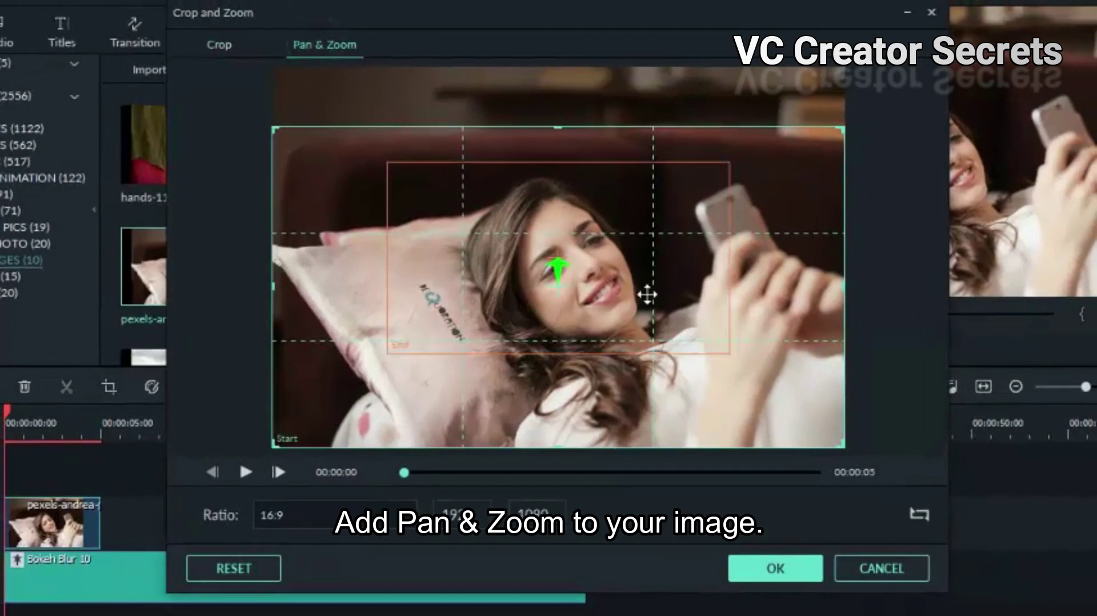
left_click_drag(647, 294, 663, 307)
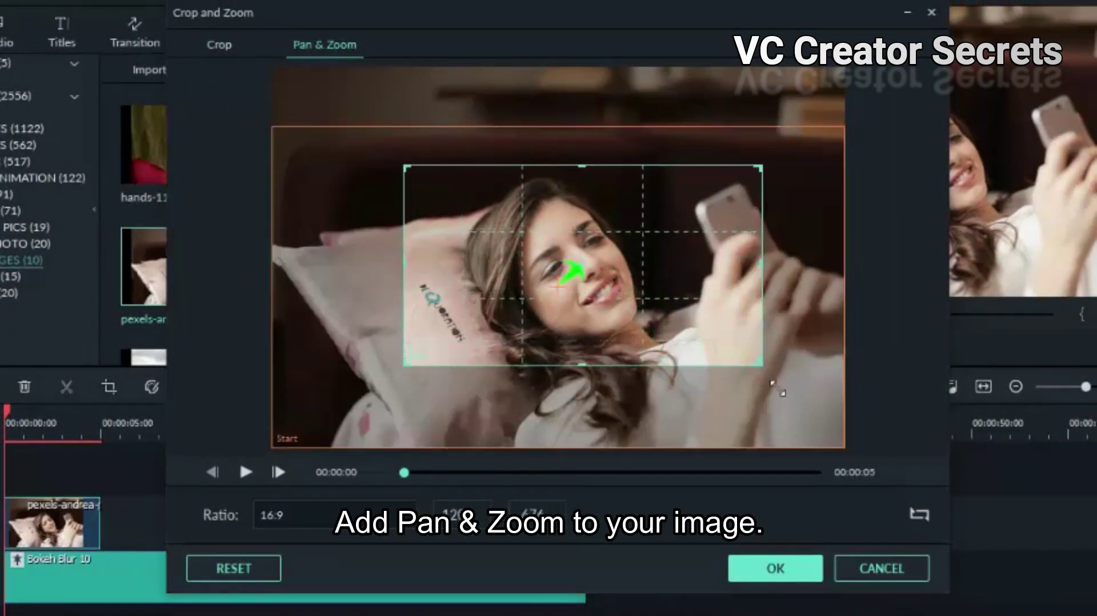
left_click_drag(777, 389, 808, 407)
mouse_move(727, 374)
left_mouse_down()
mouse_move(633, 359)
mouse_move(723, 368)
left_mouse_up()
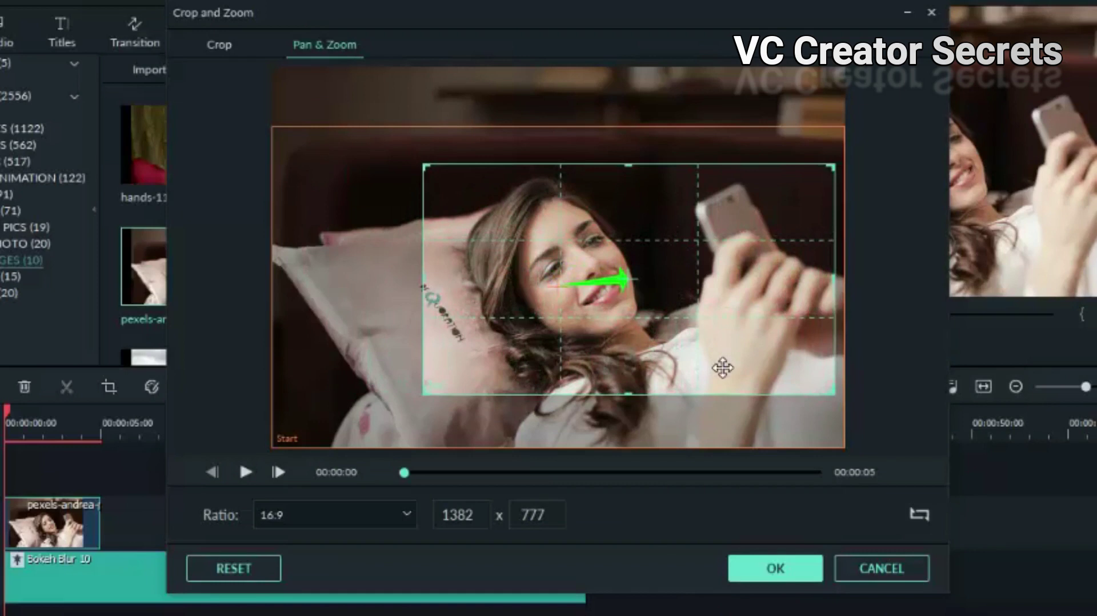
left_click(773, 568)
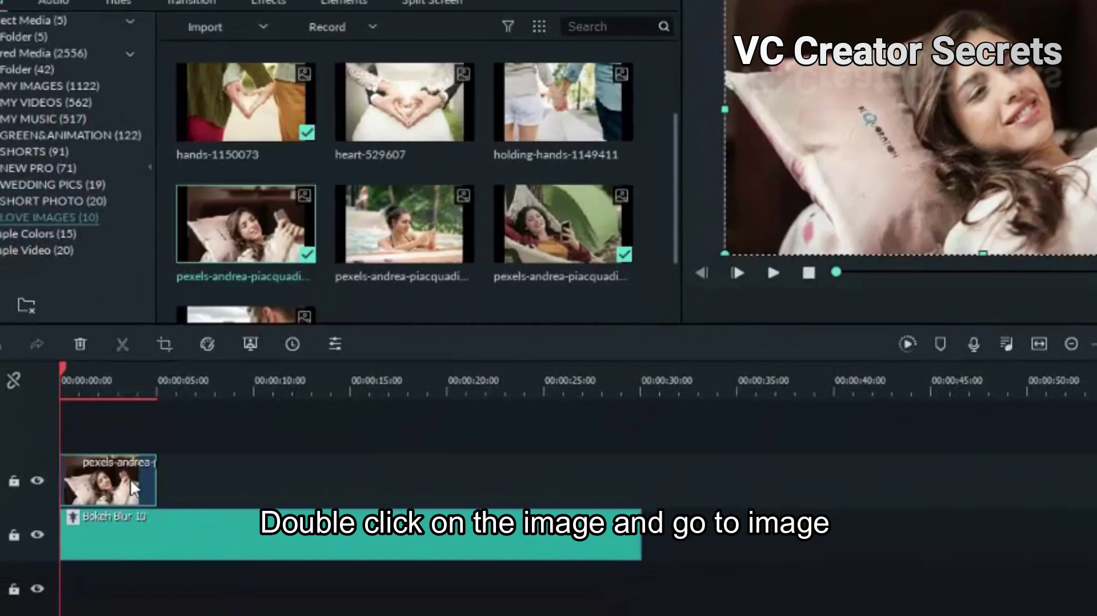
- Set the selfie clip's Scale to 80% and Position to X 43, Y -20
double_click(131, 486)
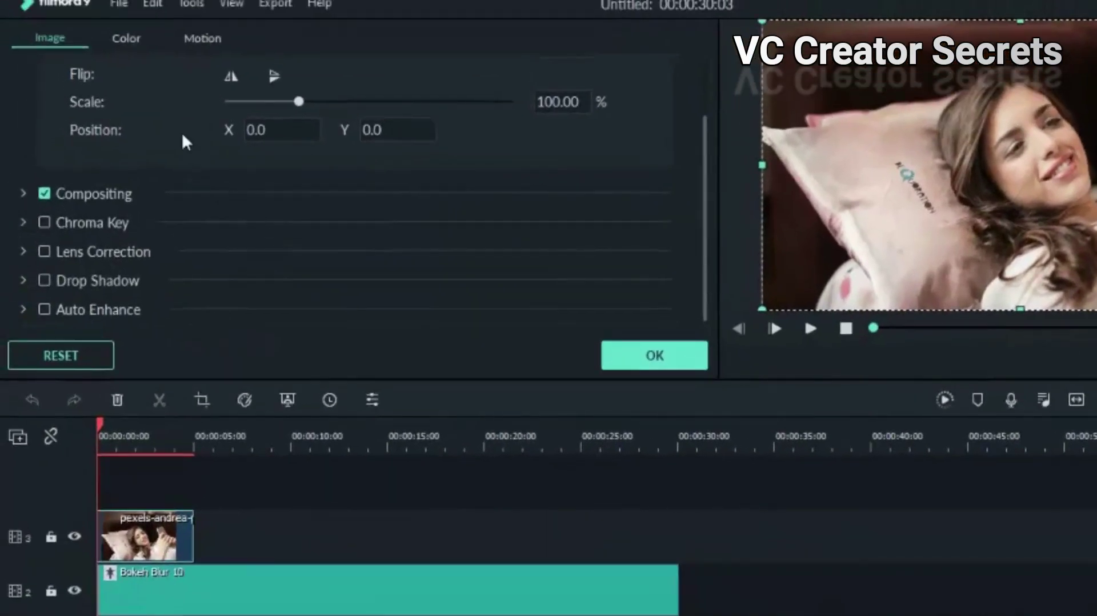
double_click(554, 101)
type("80")
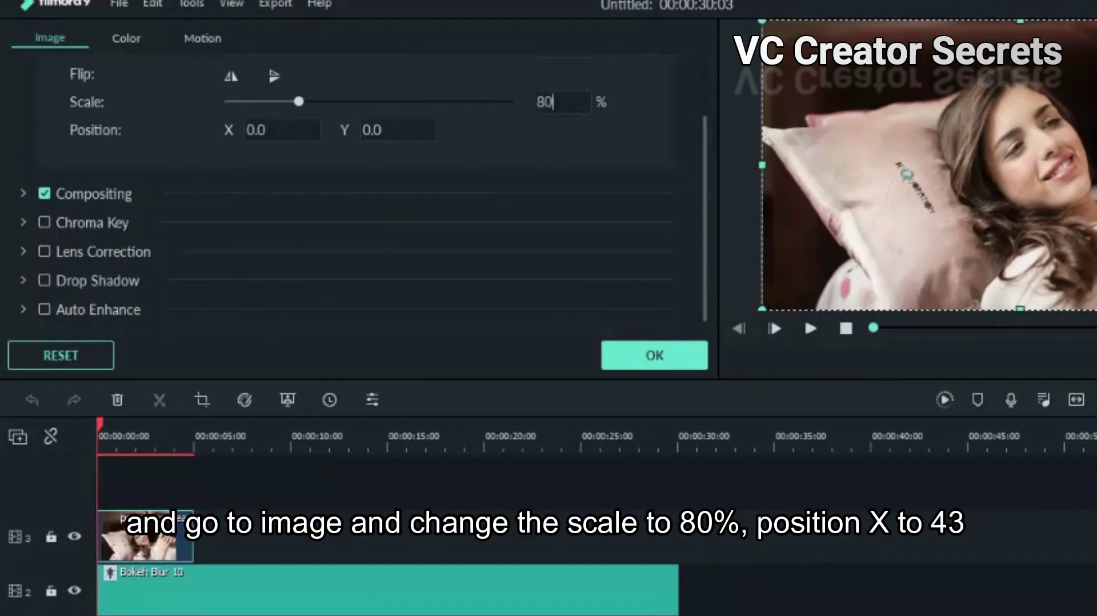
double_click(262, 130)
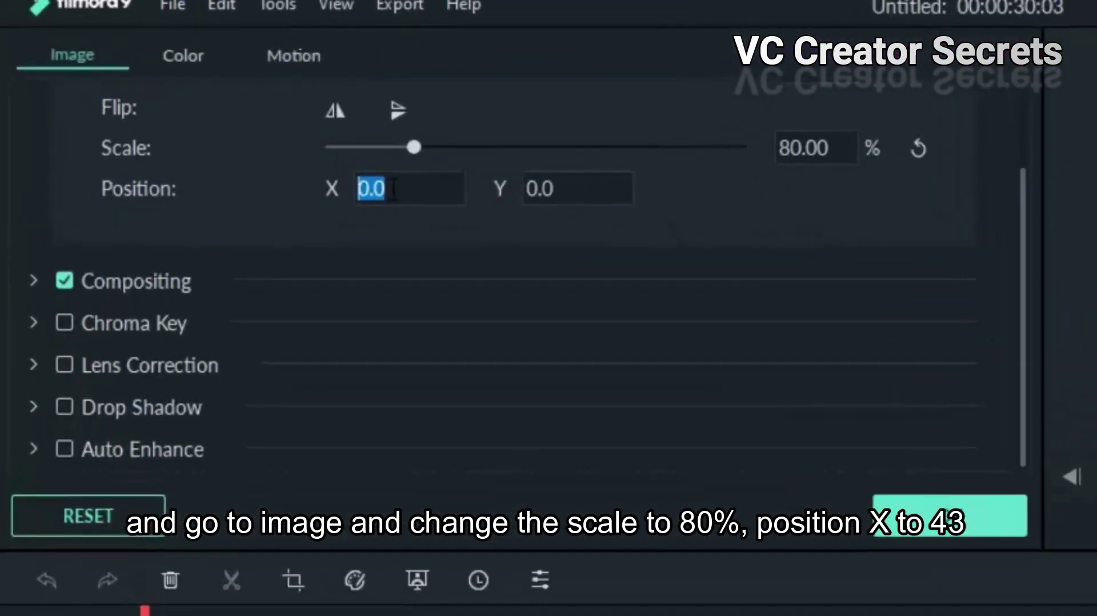
double_click(539, 189)
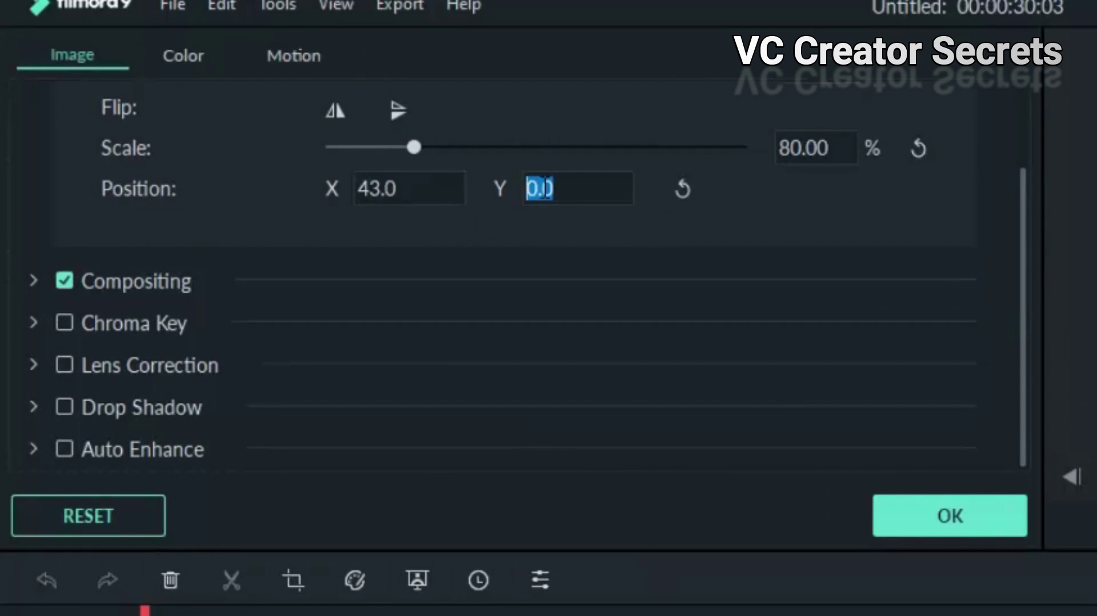
type("20")
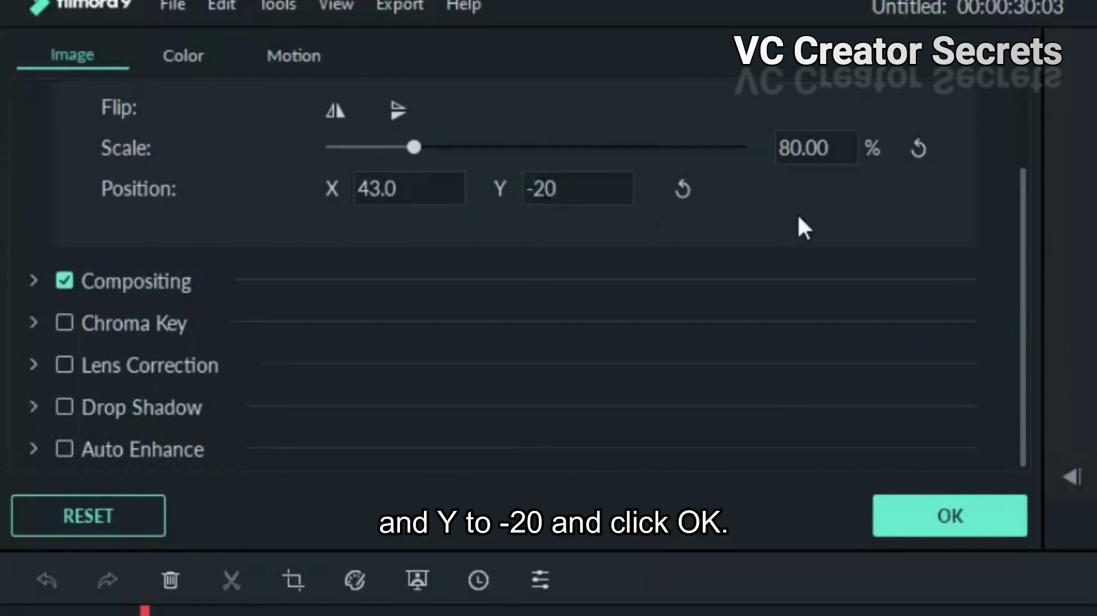
left_click(798, 217)
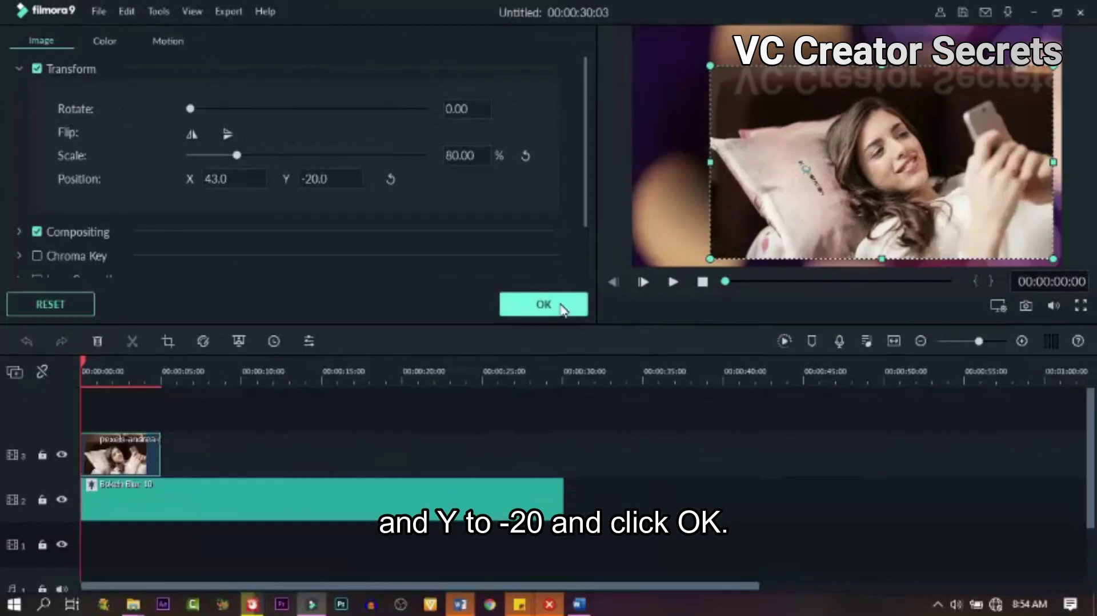
left_click(560, 306)
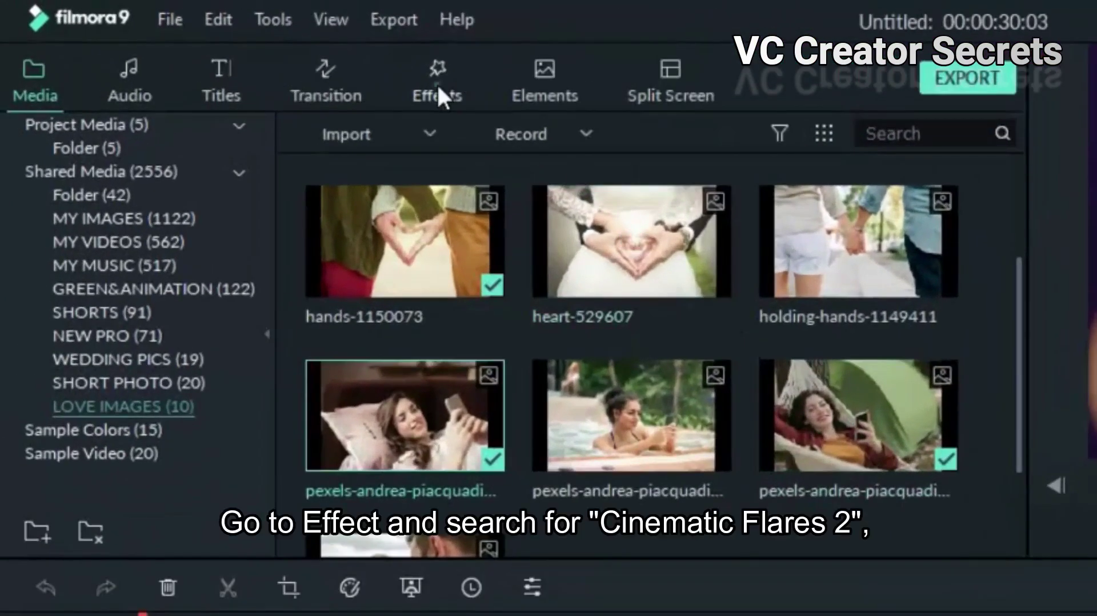
- Apply Cinematic Flares 2 and the Utility Border effect to the selfie photo clip
left_click(438, 85)
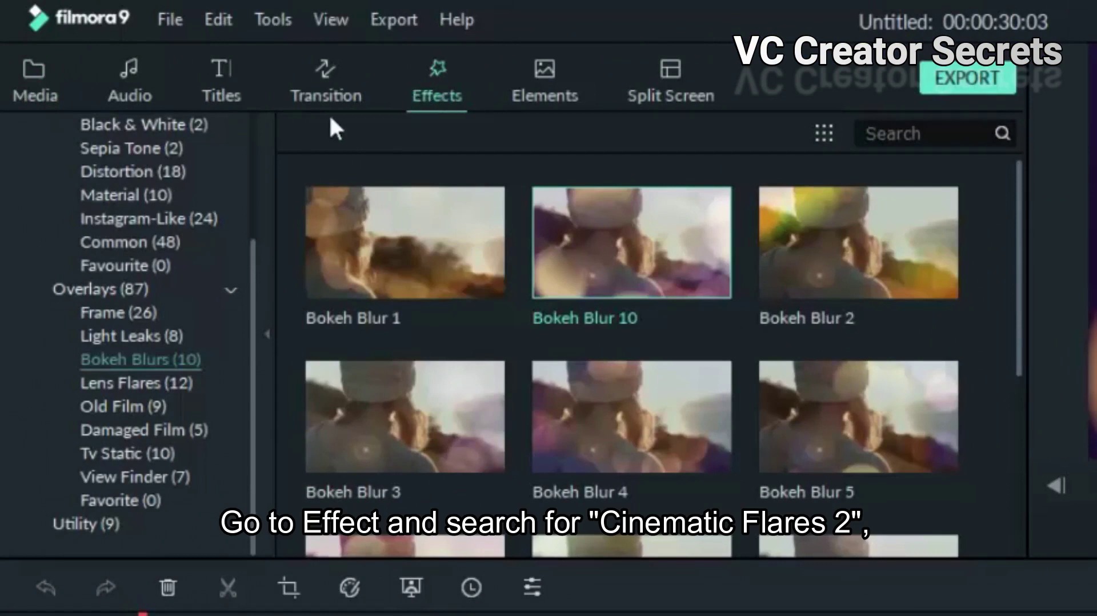
left_click(139, 377)
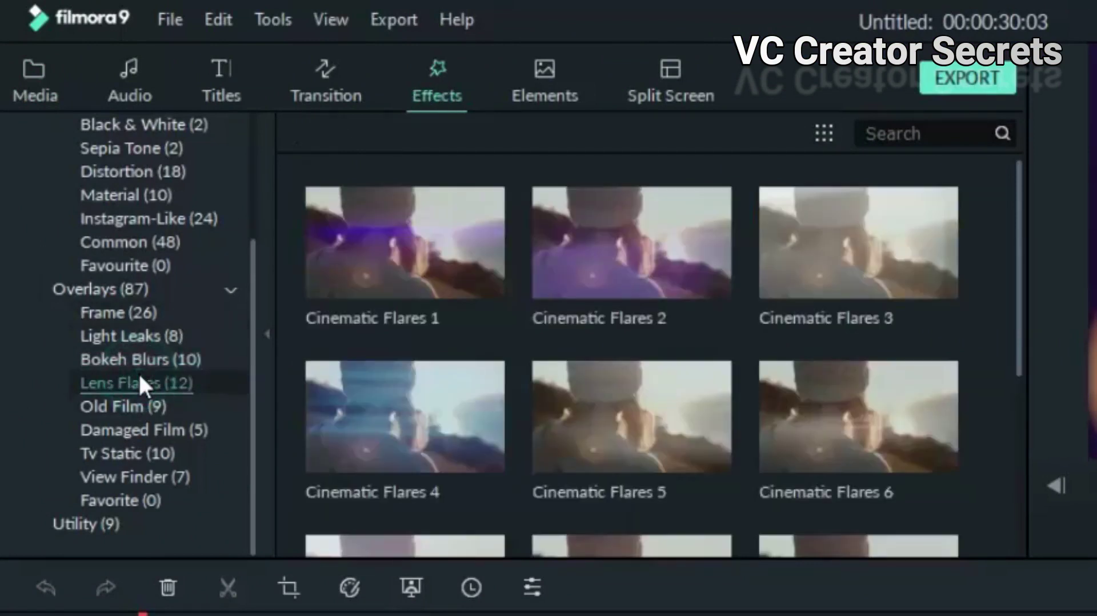
mouse_move(684, 257)
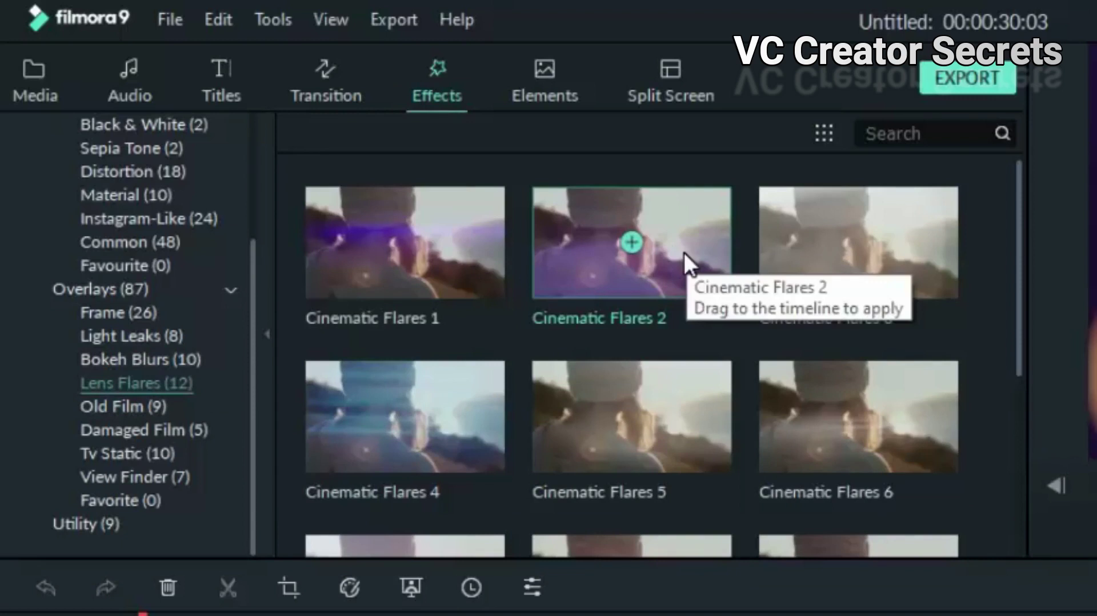
left_click_drag(684, 252, 232, 525)
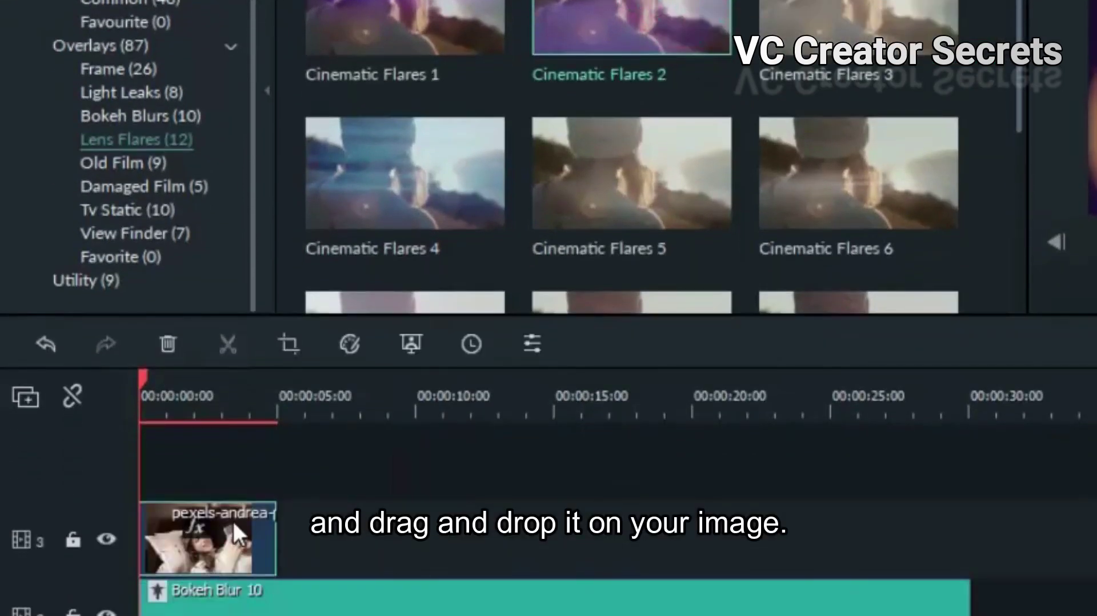
left_click(73, 279)
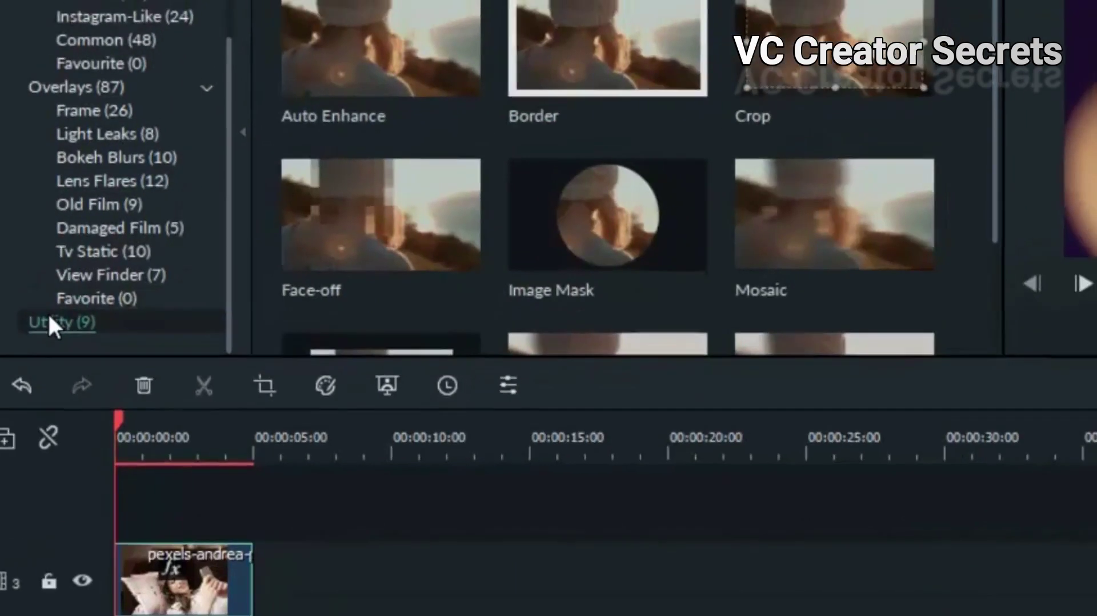
left_click_drag(646, 66, 178, 420)
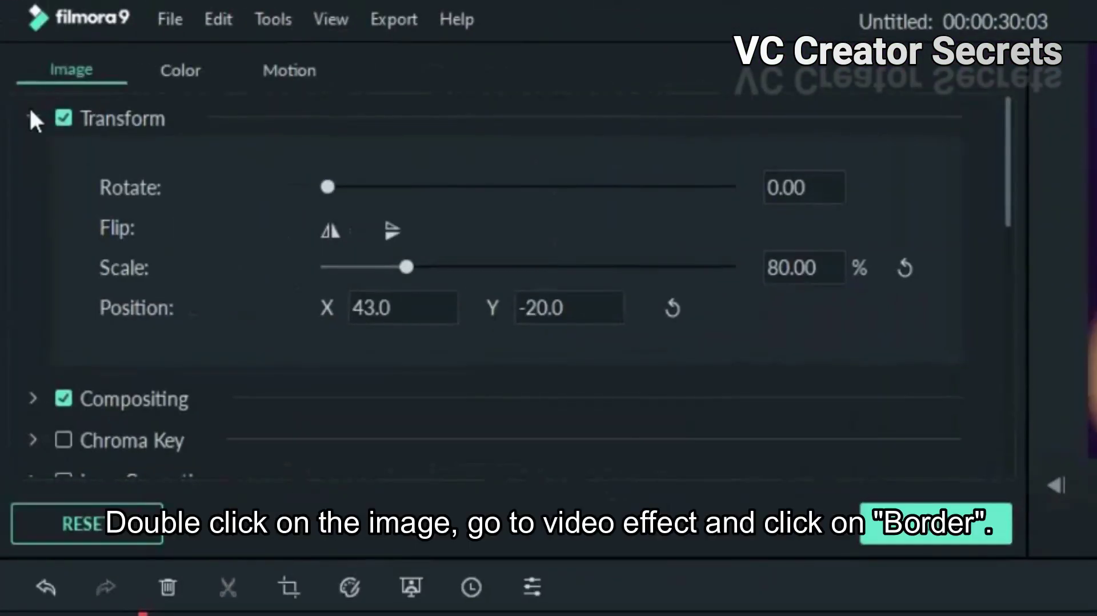
- Expand the Border effect settings and set its start colour to dark red
left_click(32, 117)
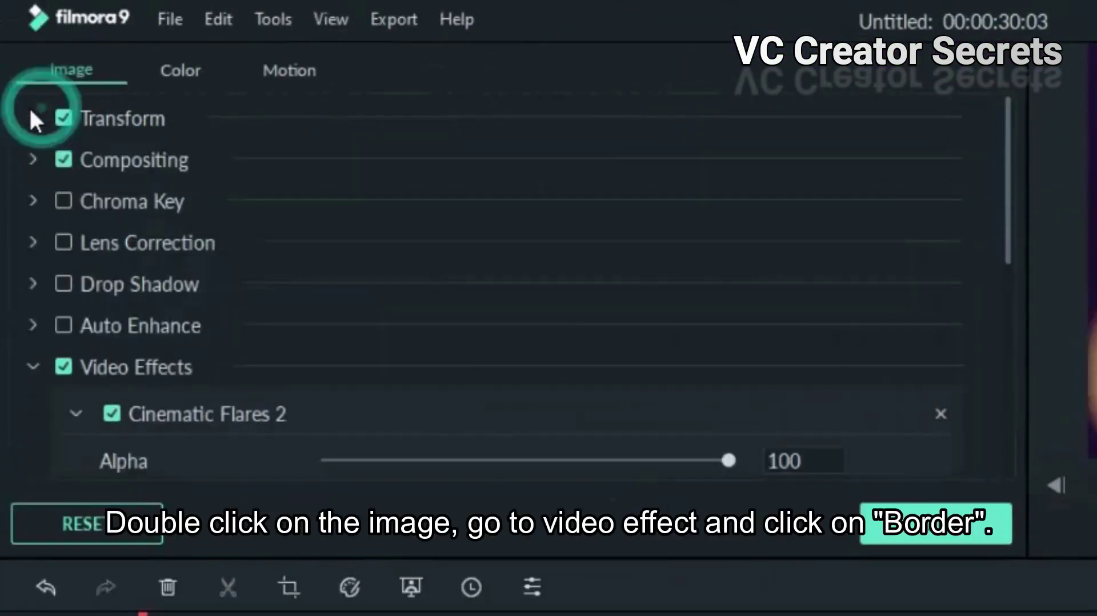
left_click(75, 413)
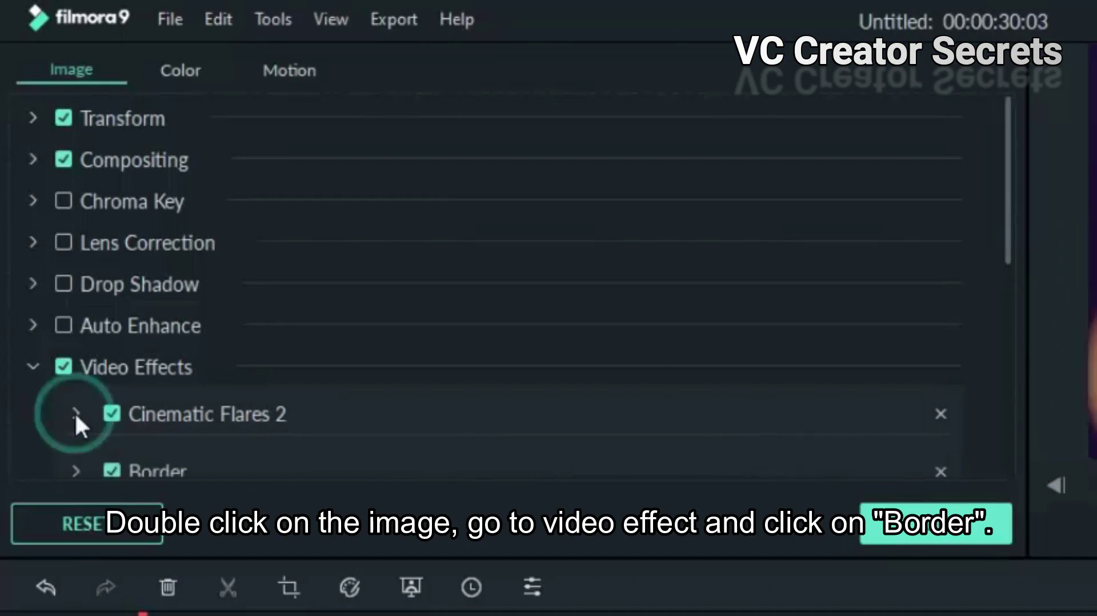
scroll(346, 422, "down", 2)
scroll(346, 423, "down", 1)
left_click(76, 347)
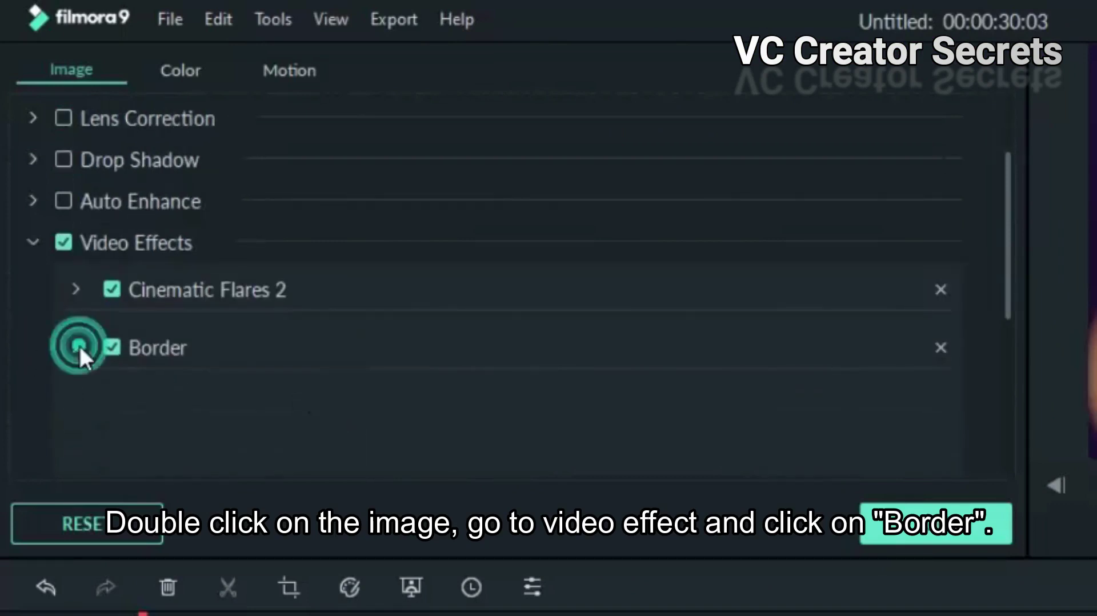
scroll(320, 402, "down", 2)
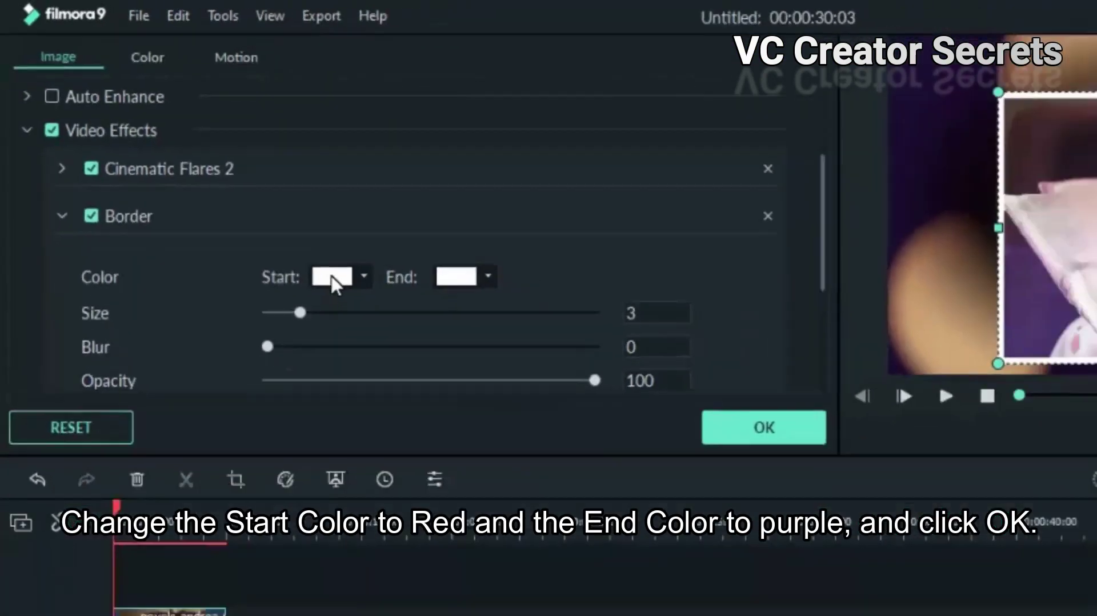
left_click(333, 280)
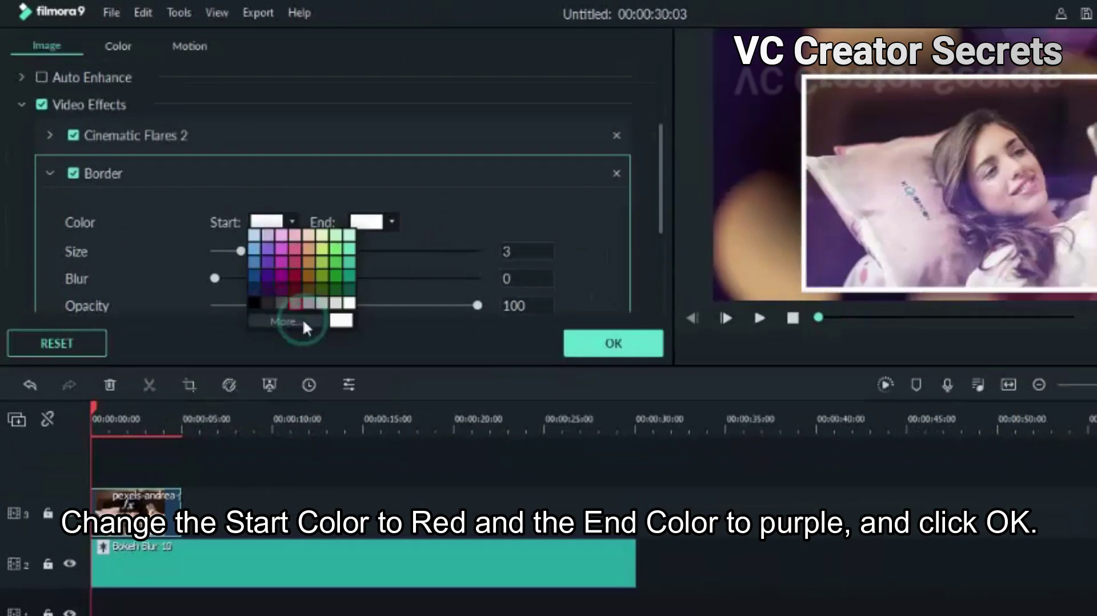
left_click(303, 321)
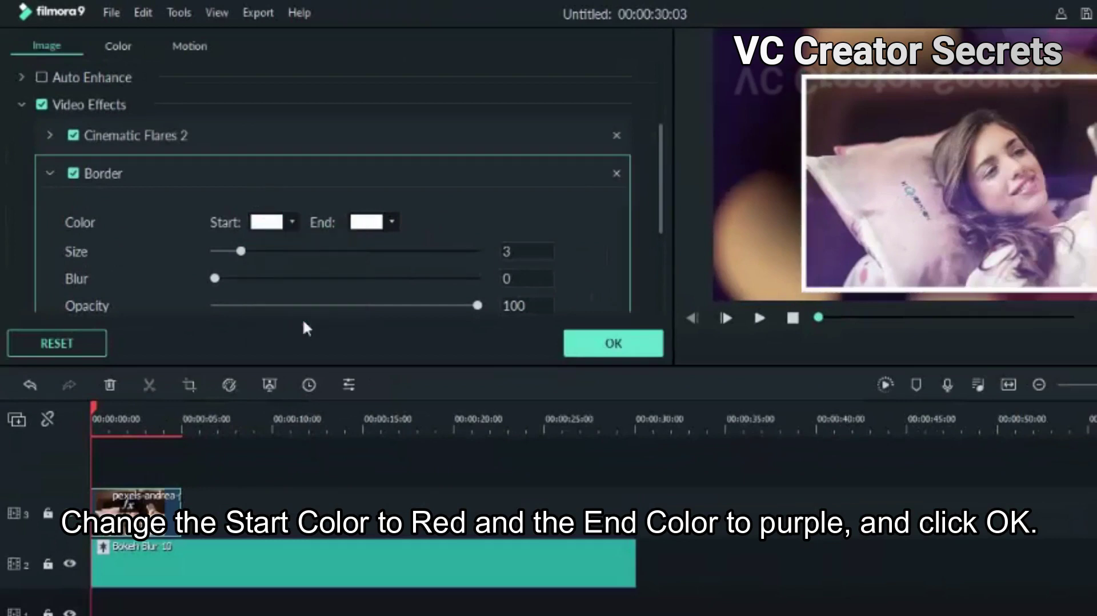
left_click(431, 195)
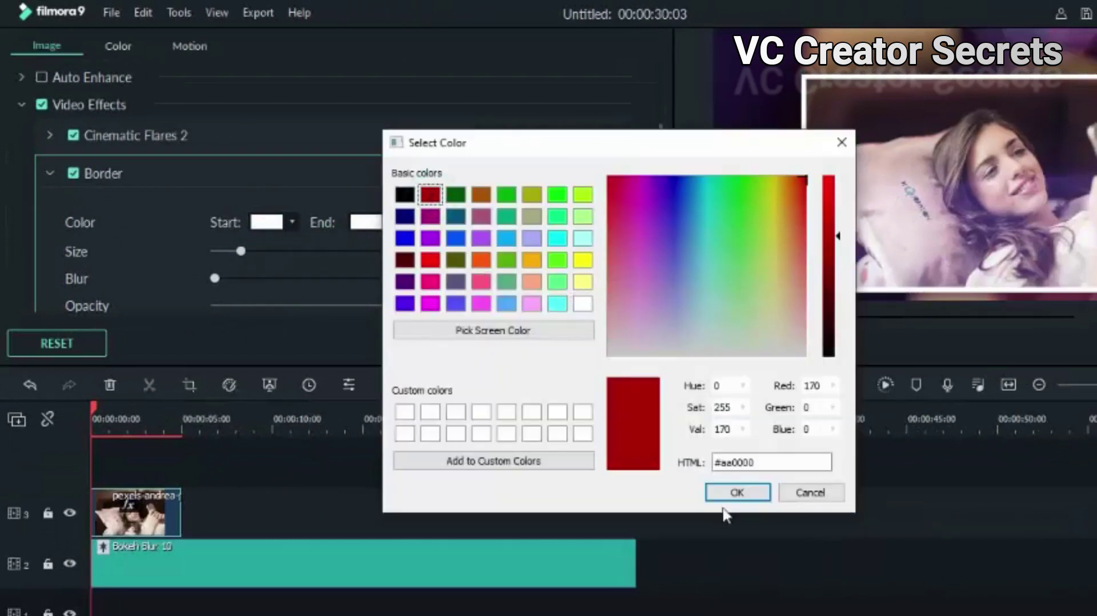
left_click(724, 490)
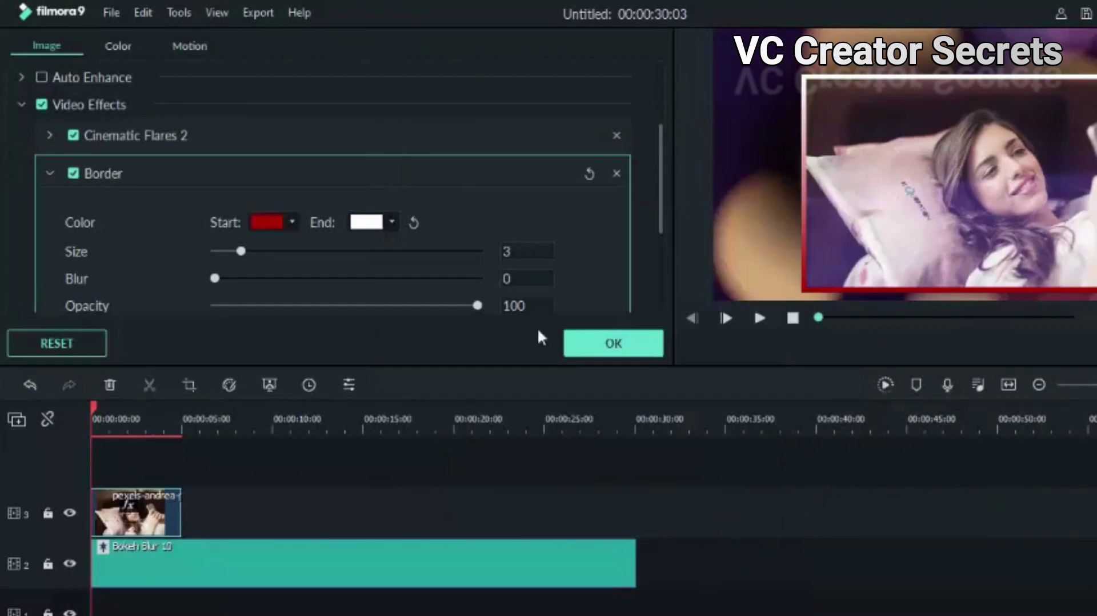
- Set the border end colour to pink-purple, size 5 and blur 5
left_click(365, 223)
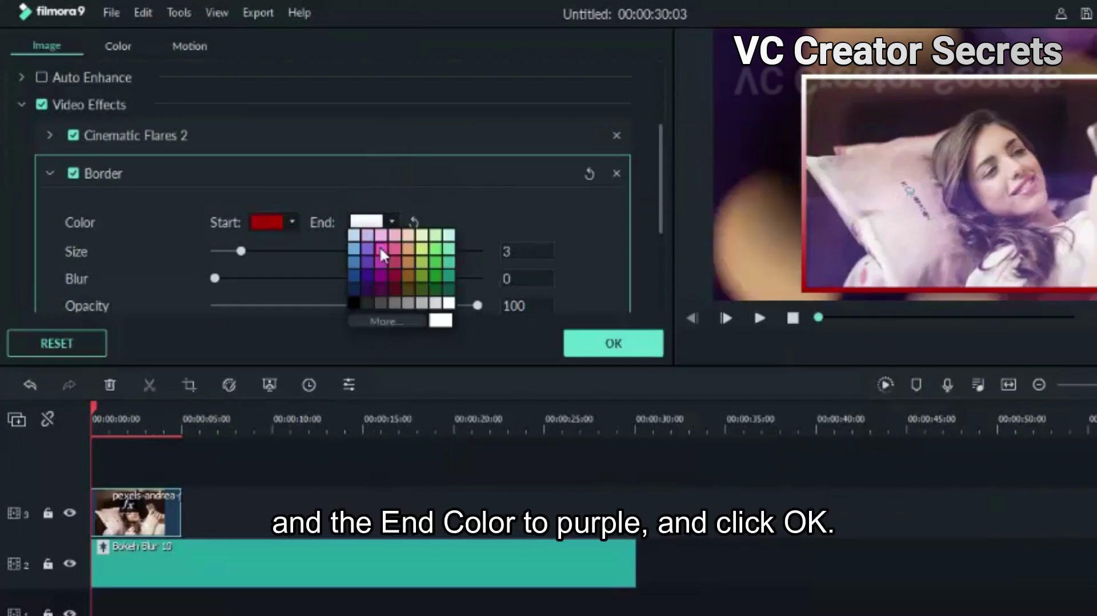
left_click(380, 250)
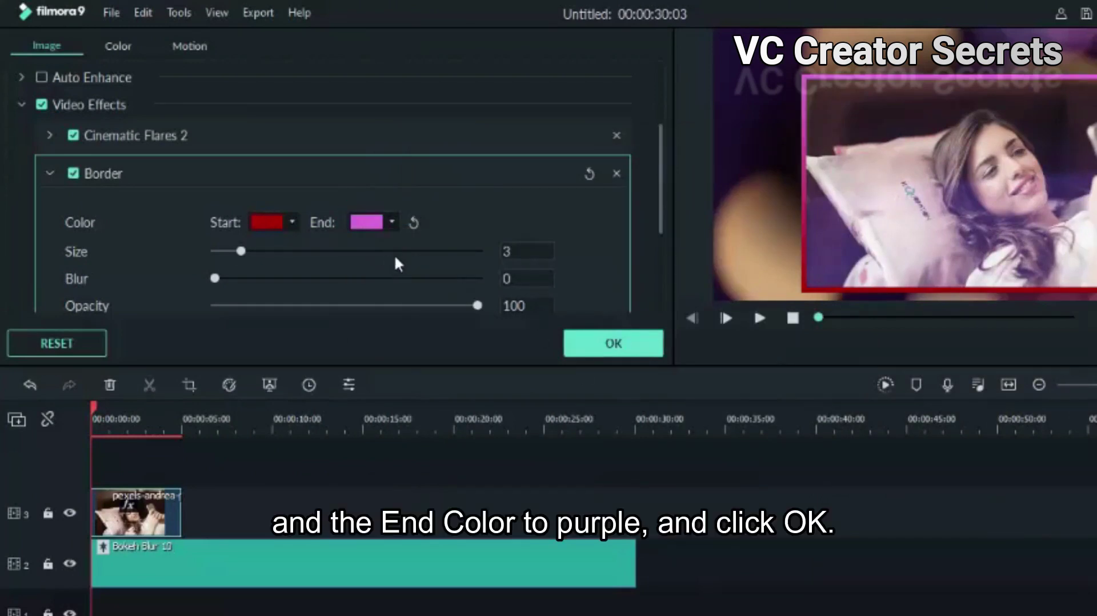
double_click(506, 252)
type("5")
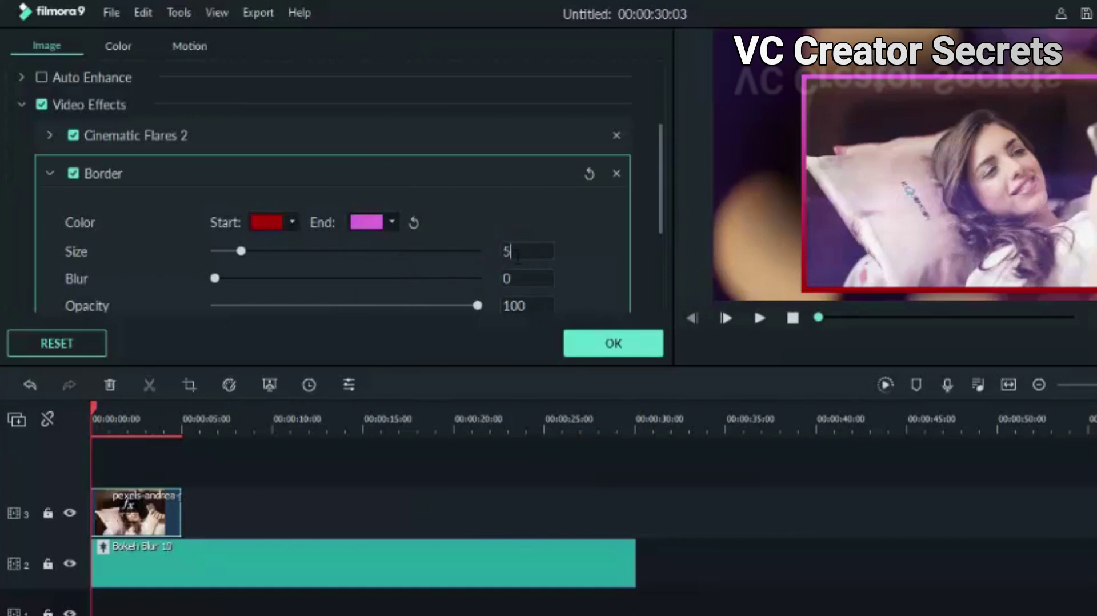
double_click(506, 278)
type("5")
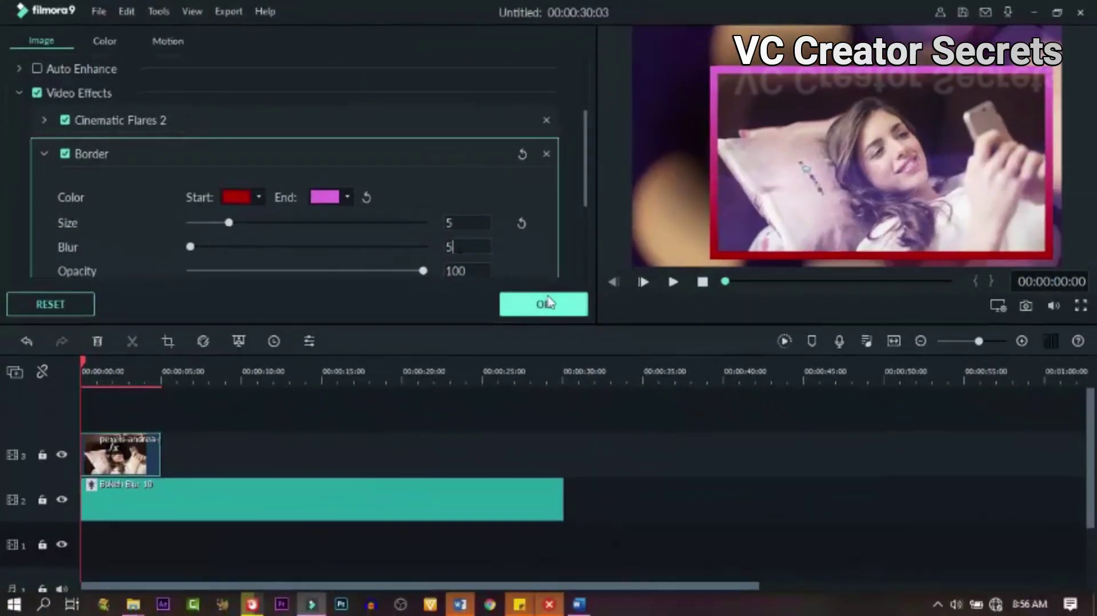
- Confirm the border, then add the To the Left 1 motion and preview it
left_click(543, 307)
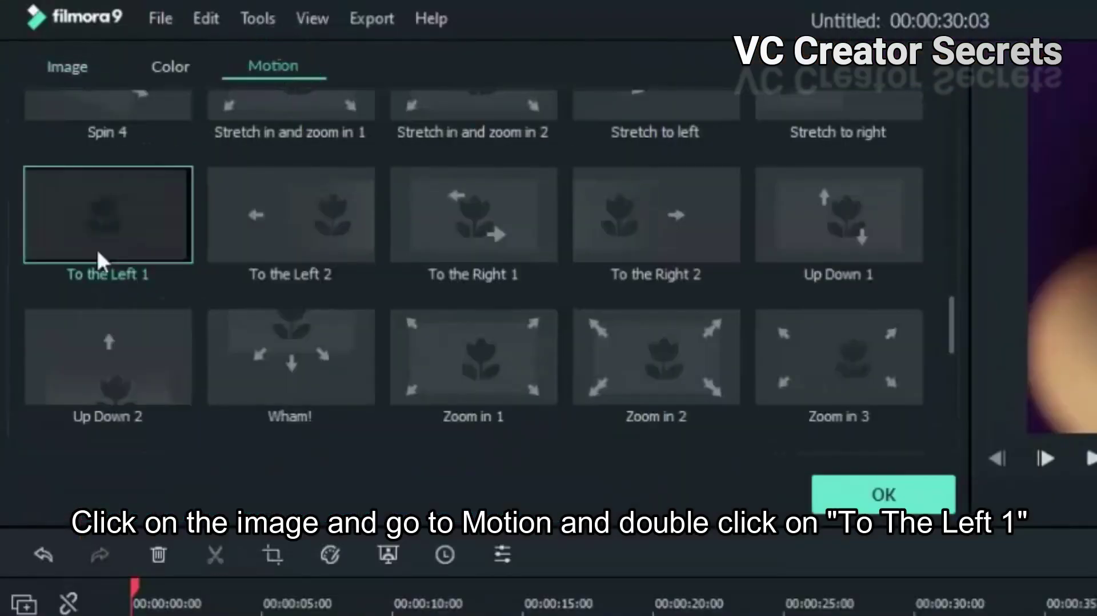
double_click(125, 210)
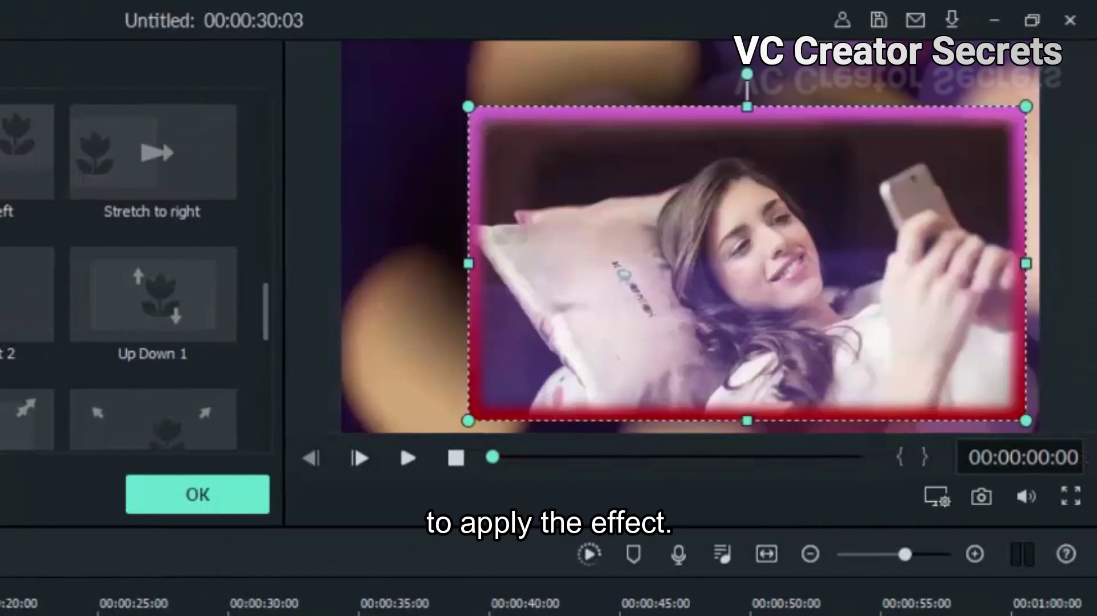
key("space")
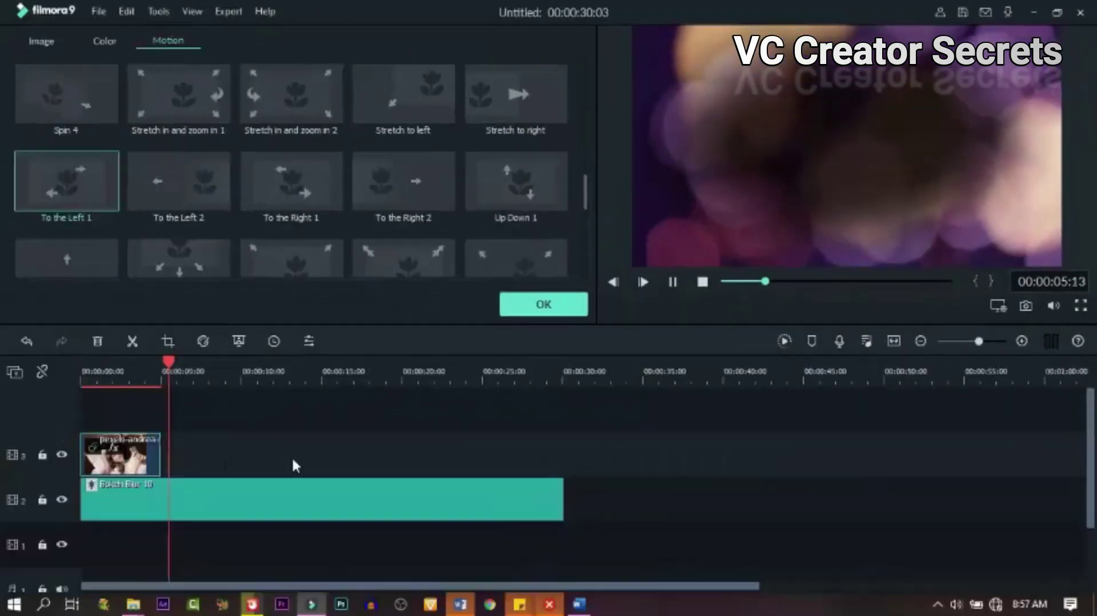
key("space")
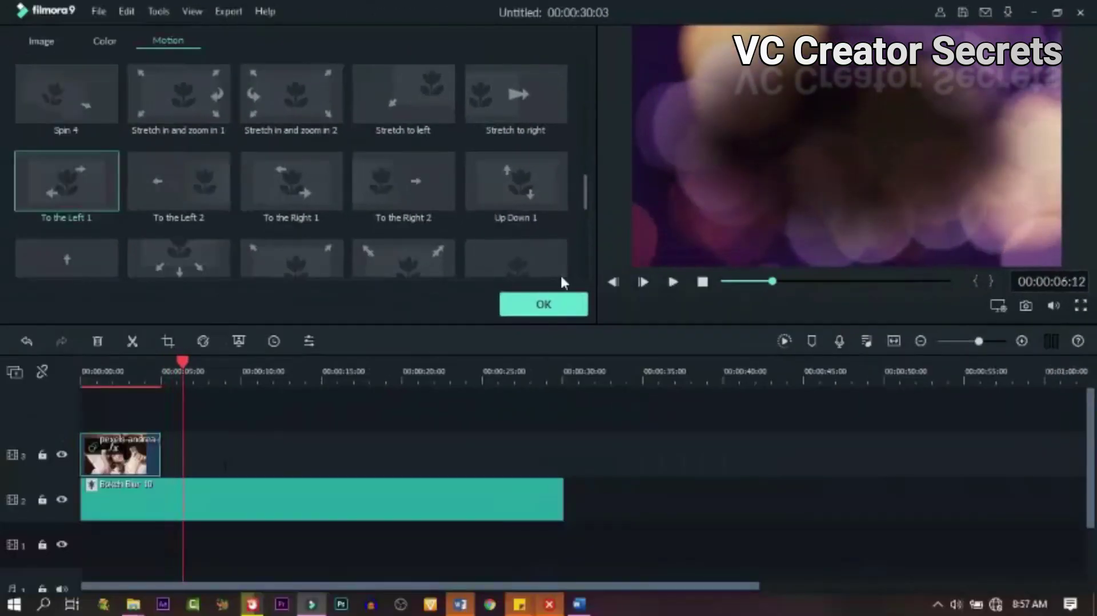
left_click(557, 305)
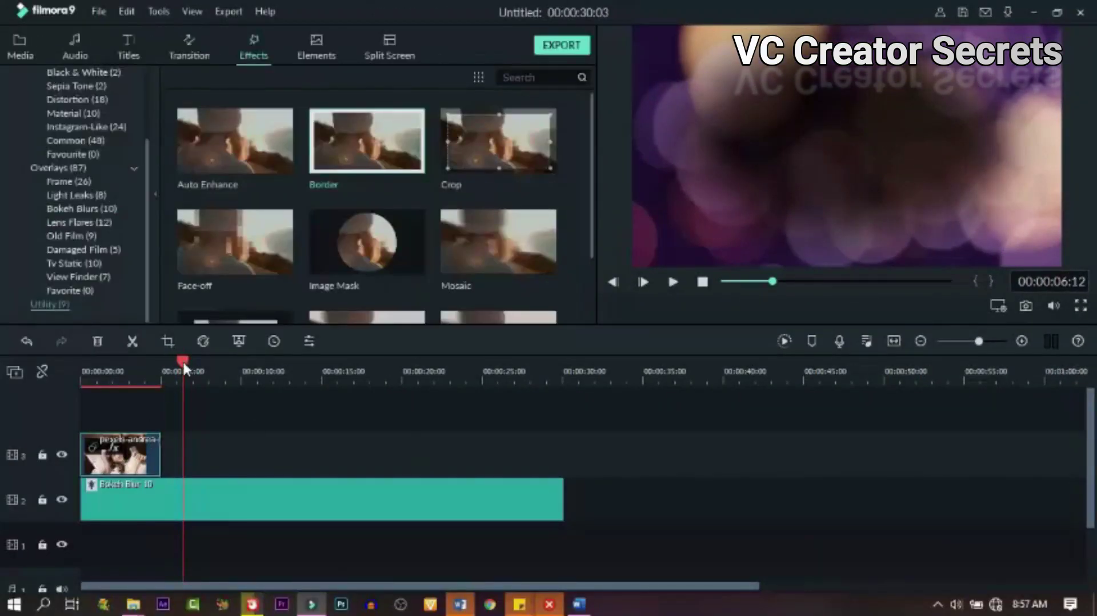
- Drag hands-1150073 from Media onto a new track above track 3 at the start
left_click_drag(184, 367, 125, 367)
left_click(23, 46)
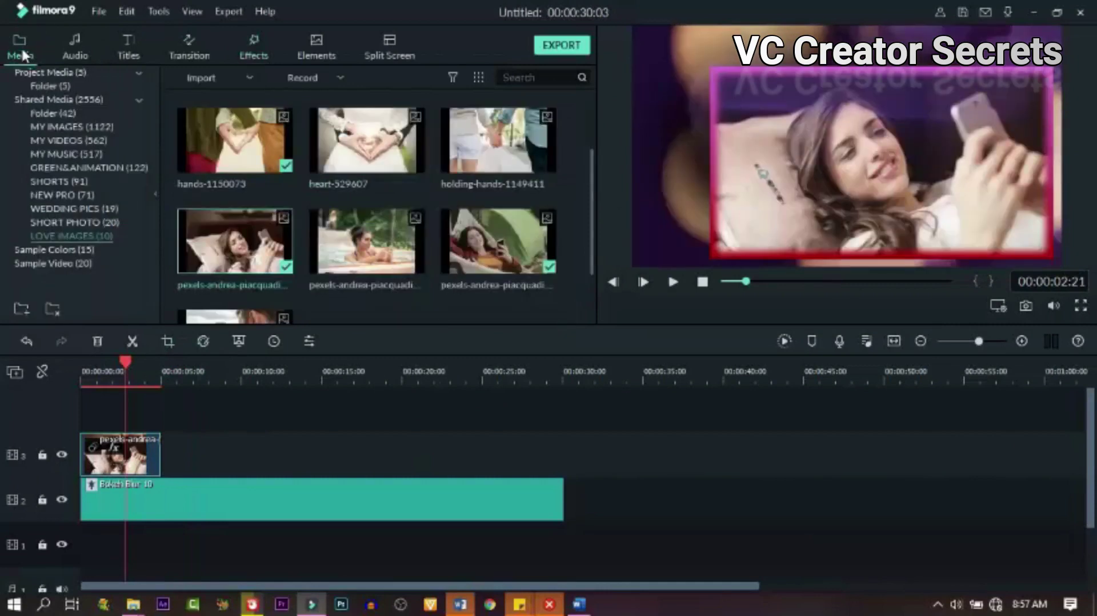
mouse_move(234, 140)
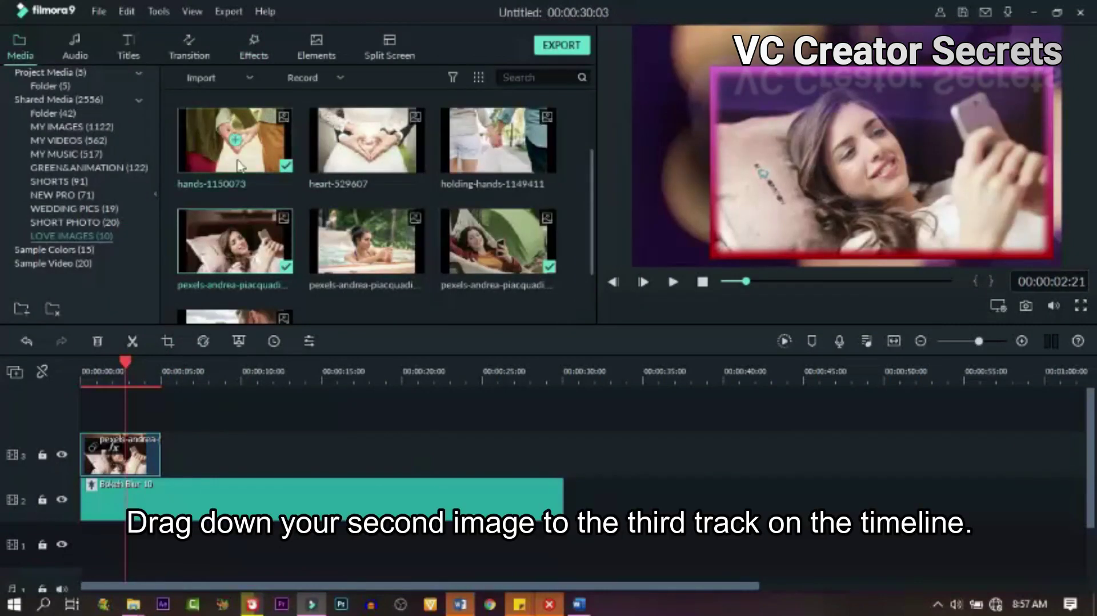
left_click_drag(255, 144, 80, 408)
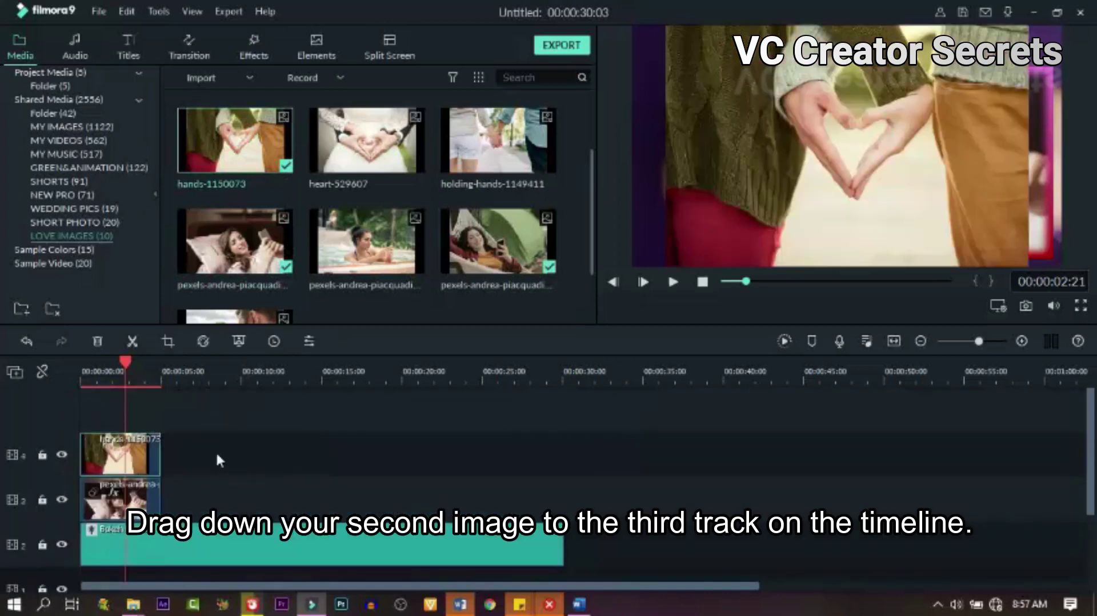
- Set the hands clip's Transform Scale to 40% and Position to X -180, Y 70
double_click(132, 454)
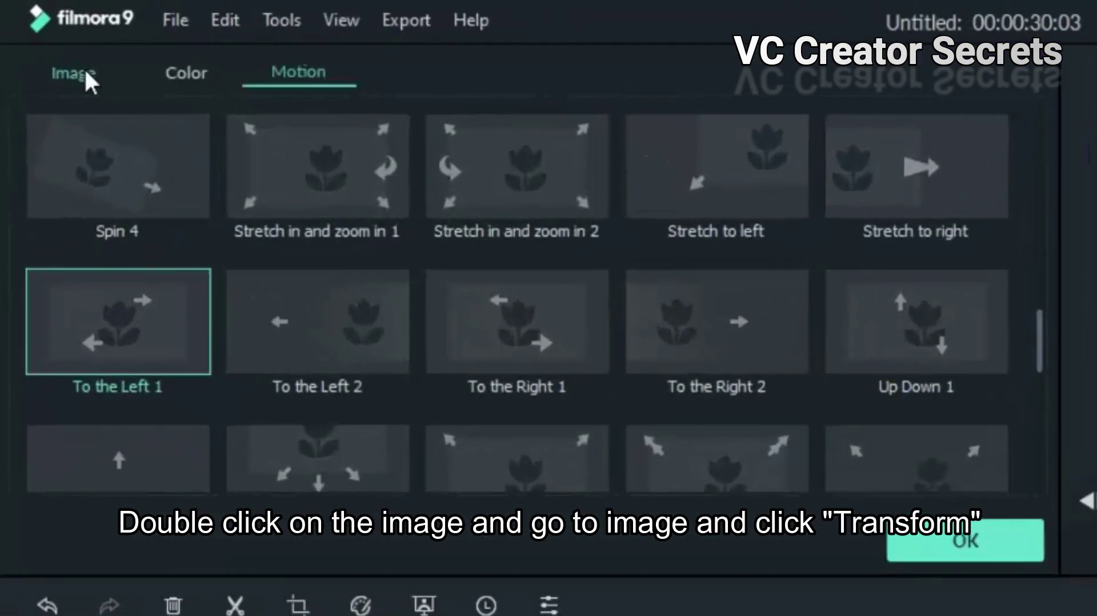
left_click(86, 73)
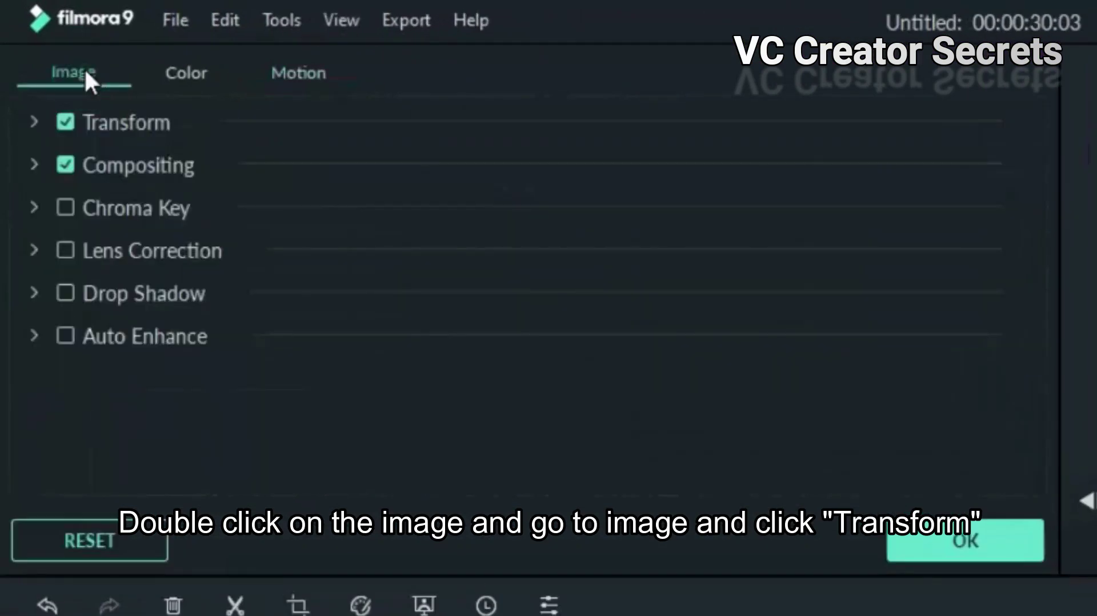
left_click(35, 119)
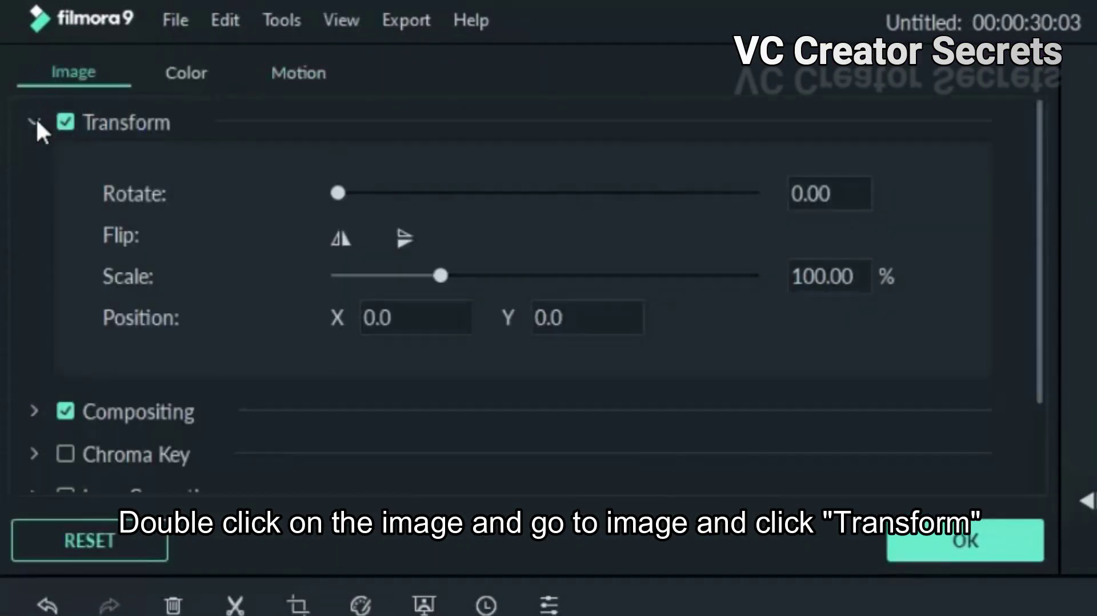
double_click(809, 277)
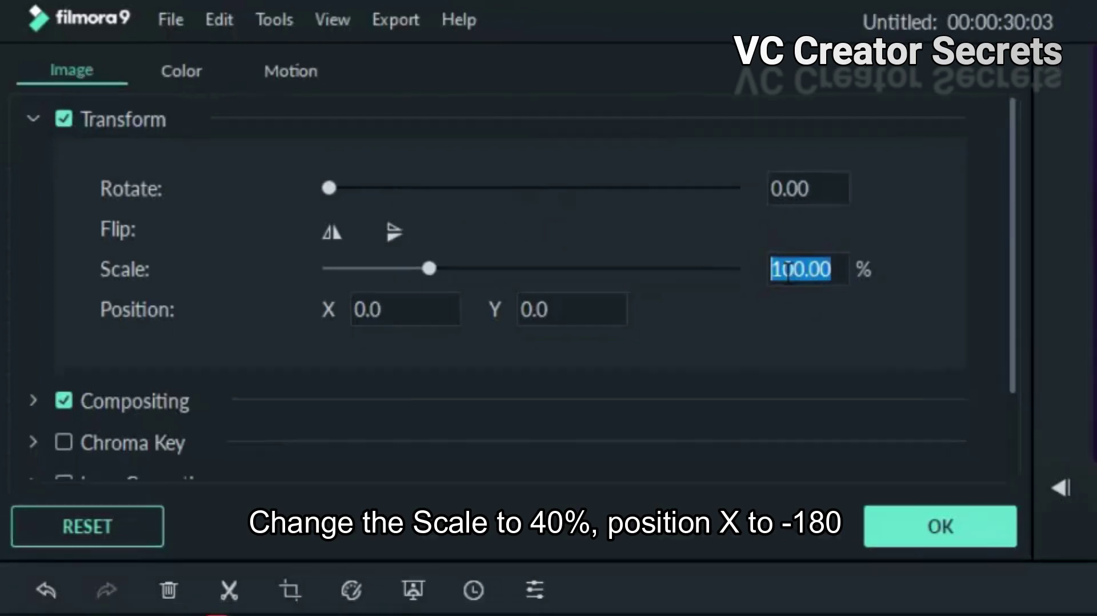
type("40")
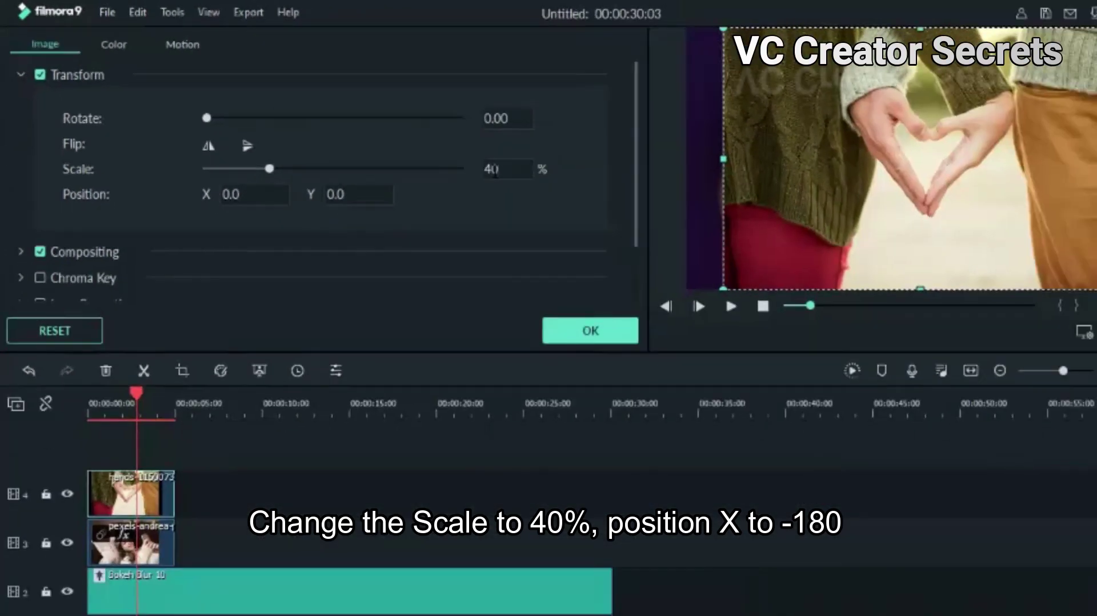
double_click(234, 193)
type("-1")
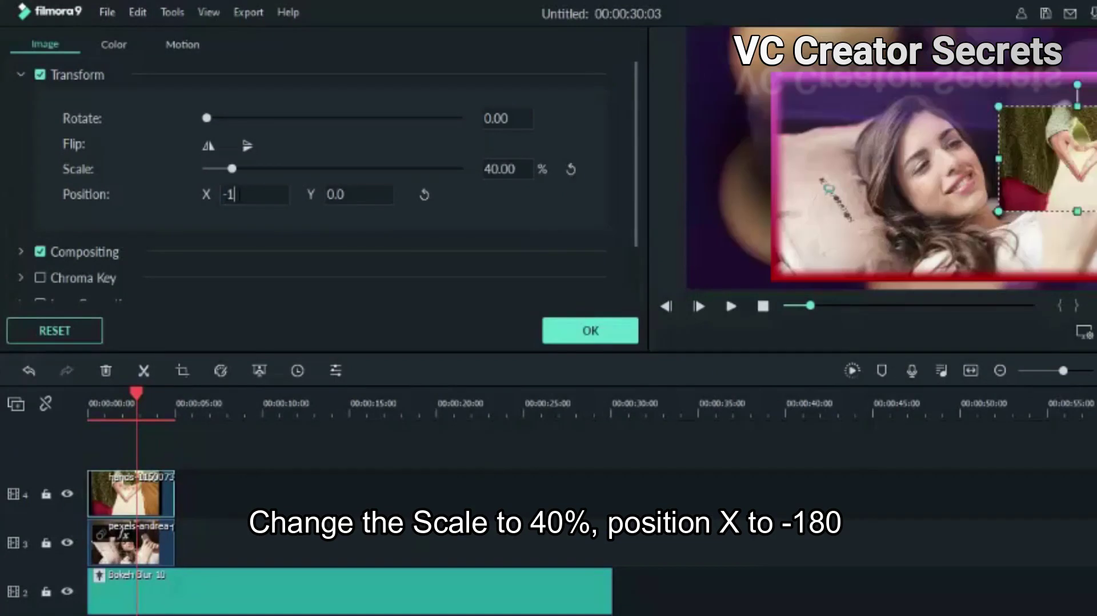
type("80")
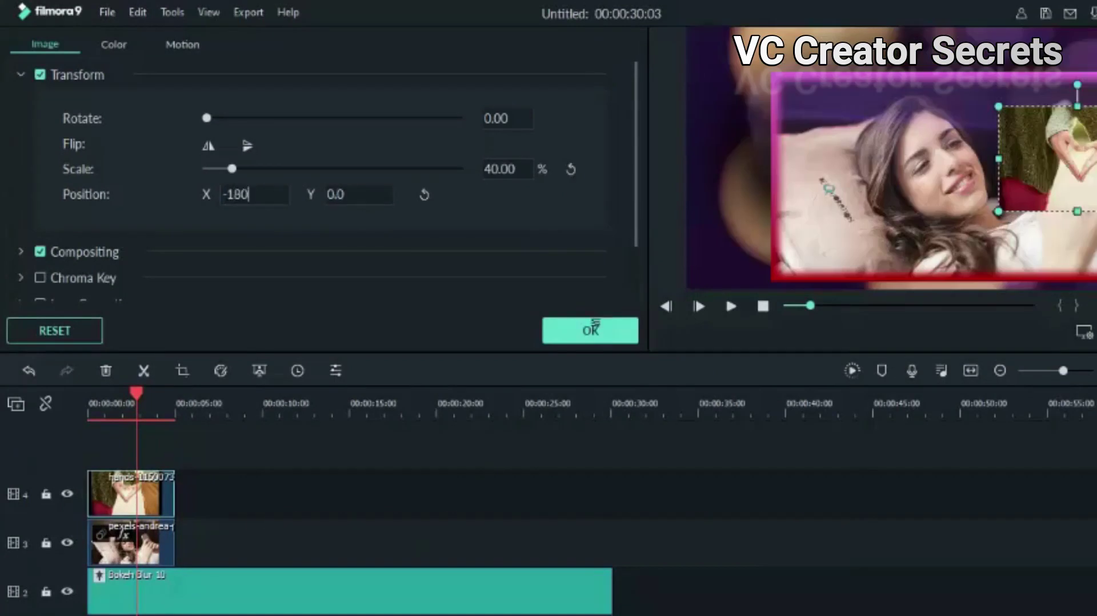
key("Tab")
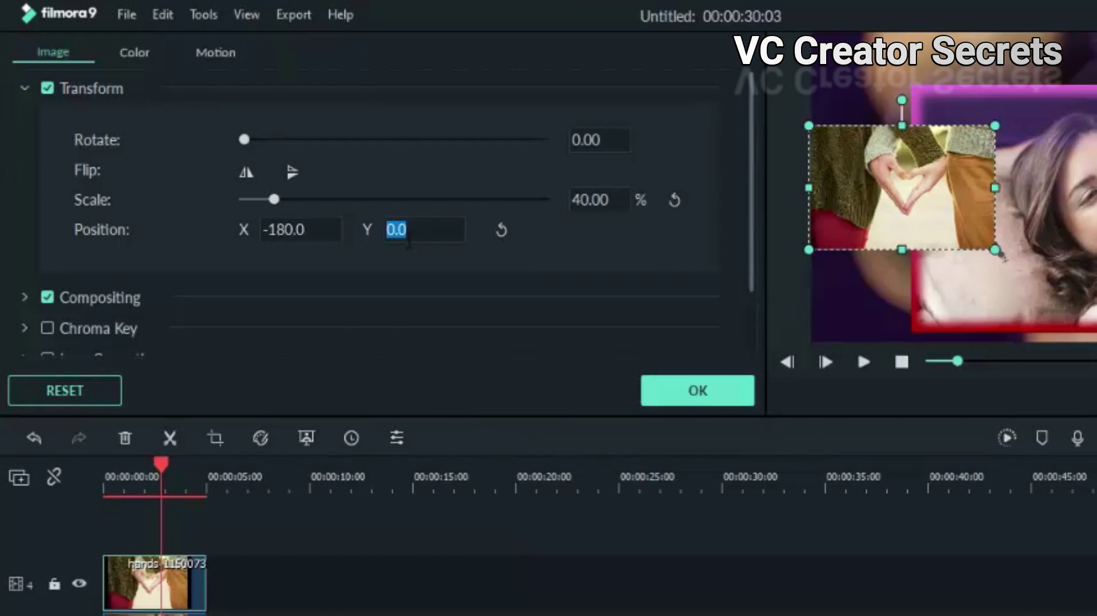
type("7")
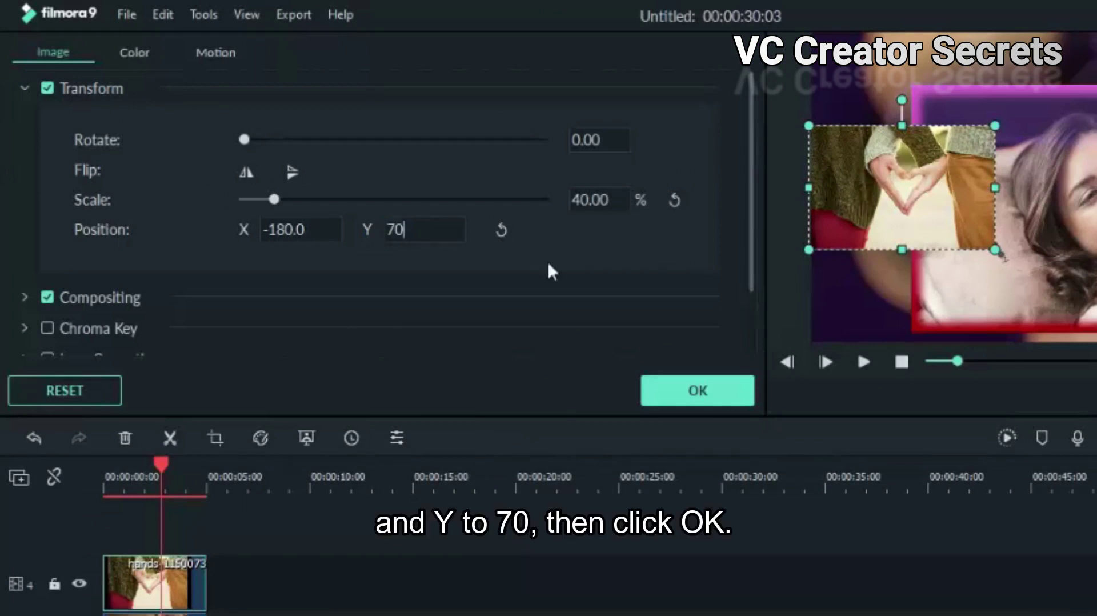
- Apply Cinematic Flares 2 and a Utility Image Mask to the heart-hands clip
left_click(705, 387)
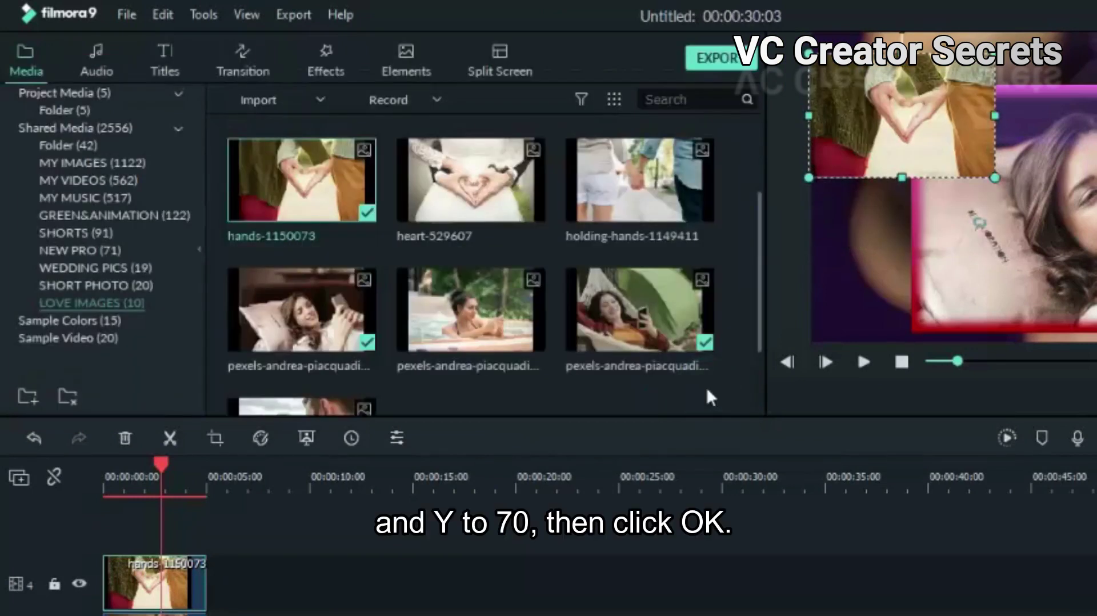
left_click(326, 71)
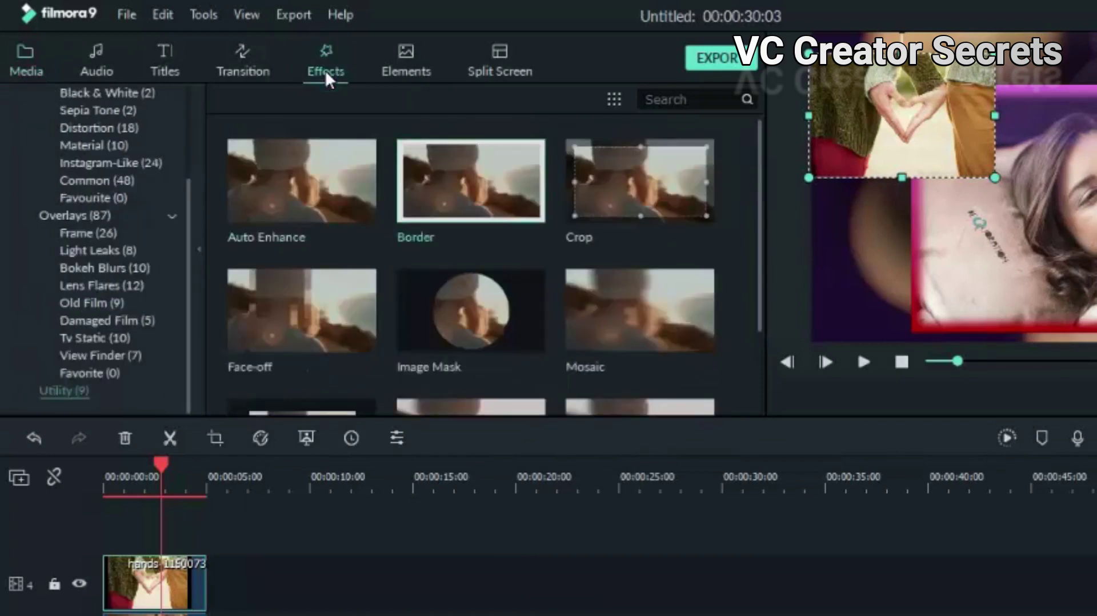
left_click(103, 285)
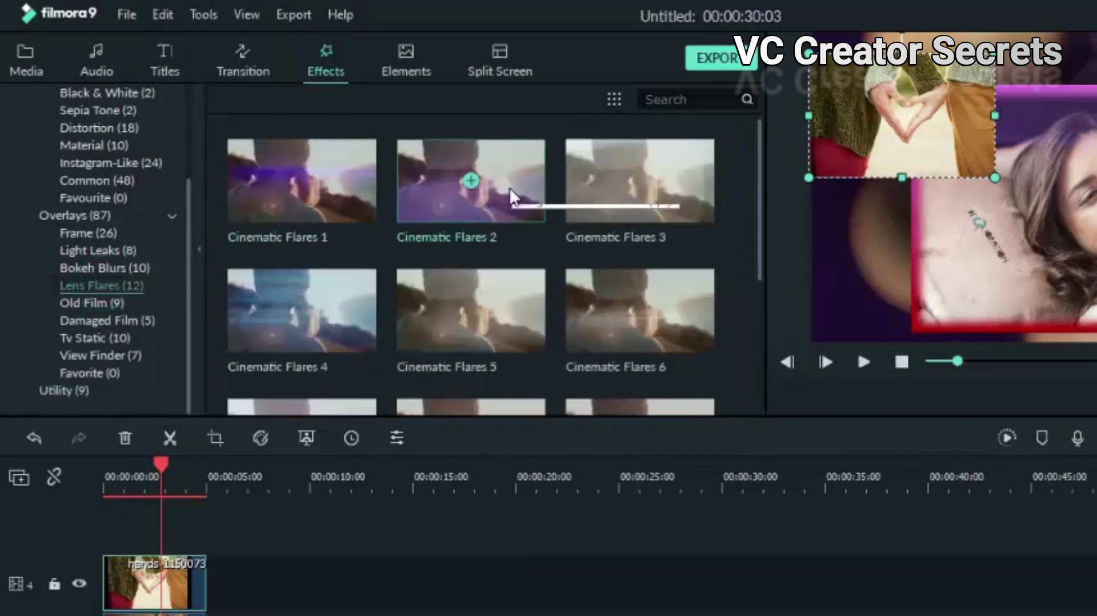
left_click_drag(510, 196, 194, 577)
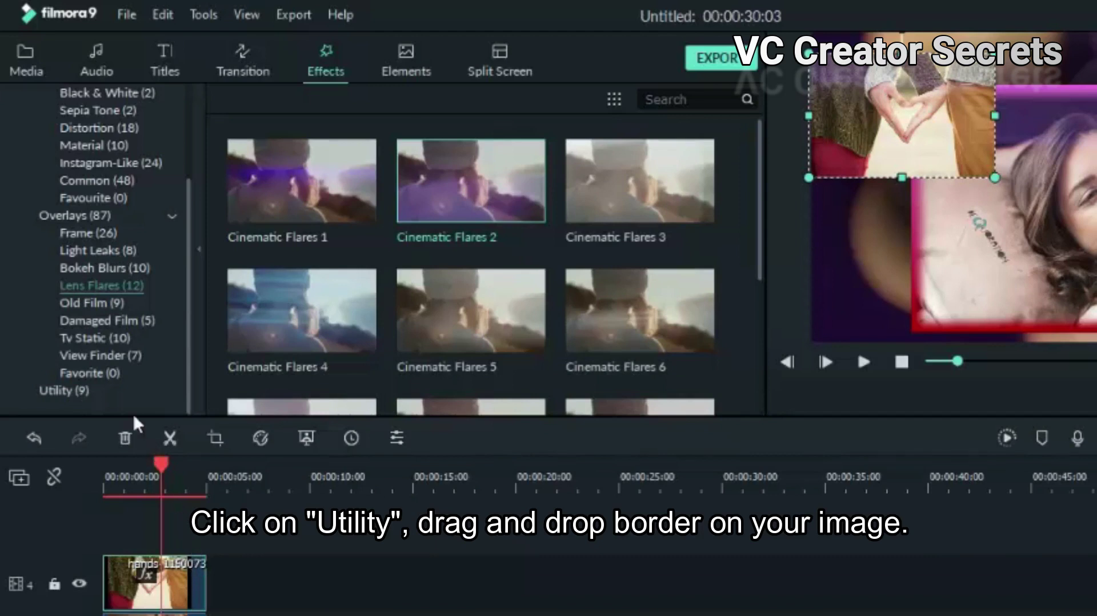
left_click(64, 391)
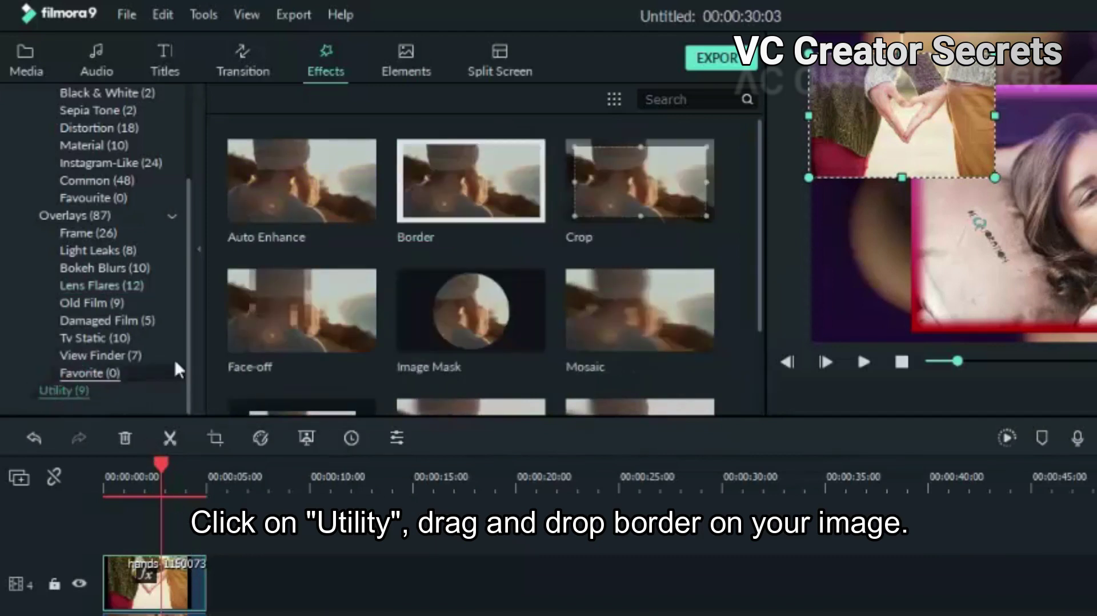
mouse_move(460, 311)
left_mouse_down()
mouse_move(313, 490)
mouse_move(178, 574)
left_mouse_up()
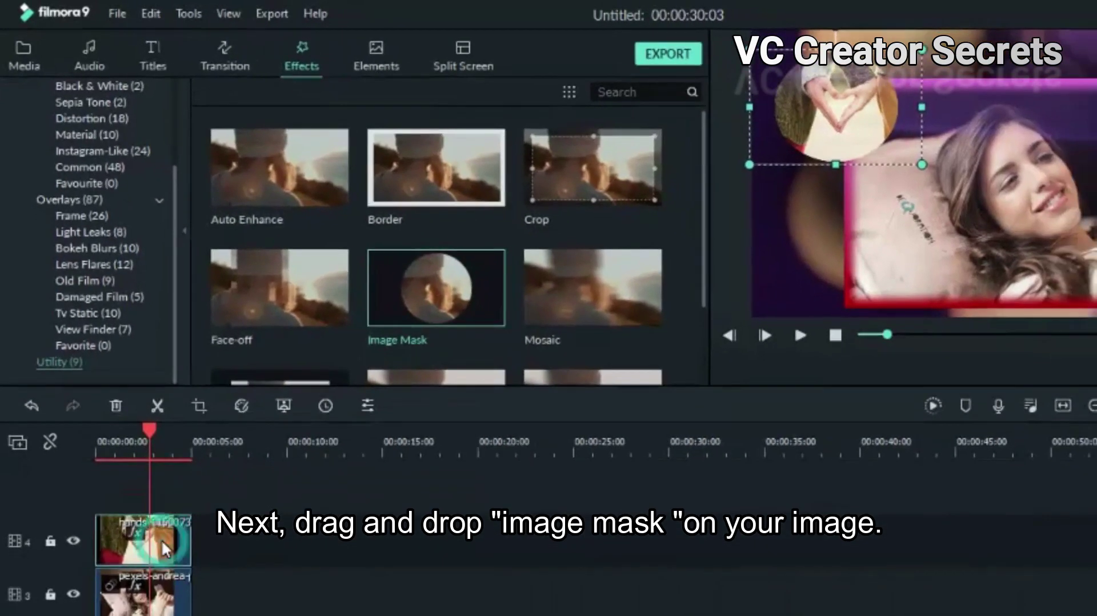
- Mask the hands photo with the Image Mask heart shape and confirm
double_click(161, 540)
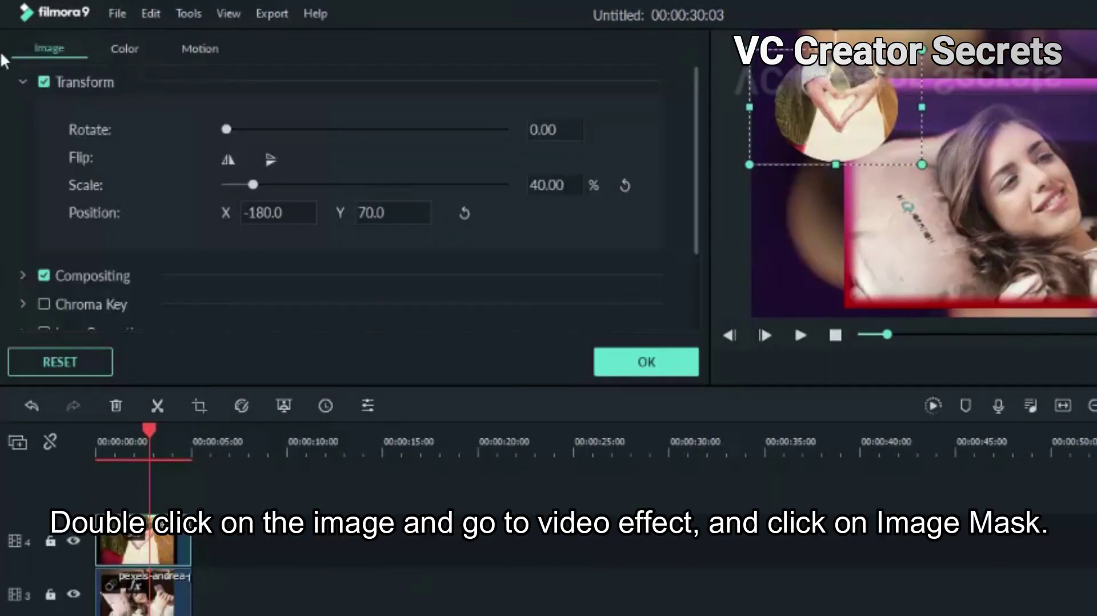
left_click(18, 78)
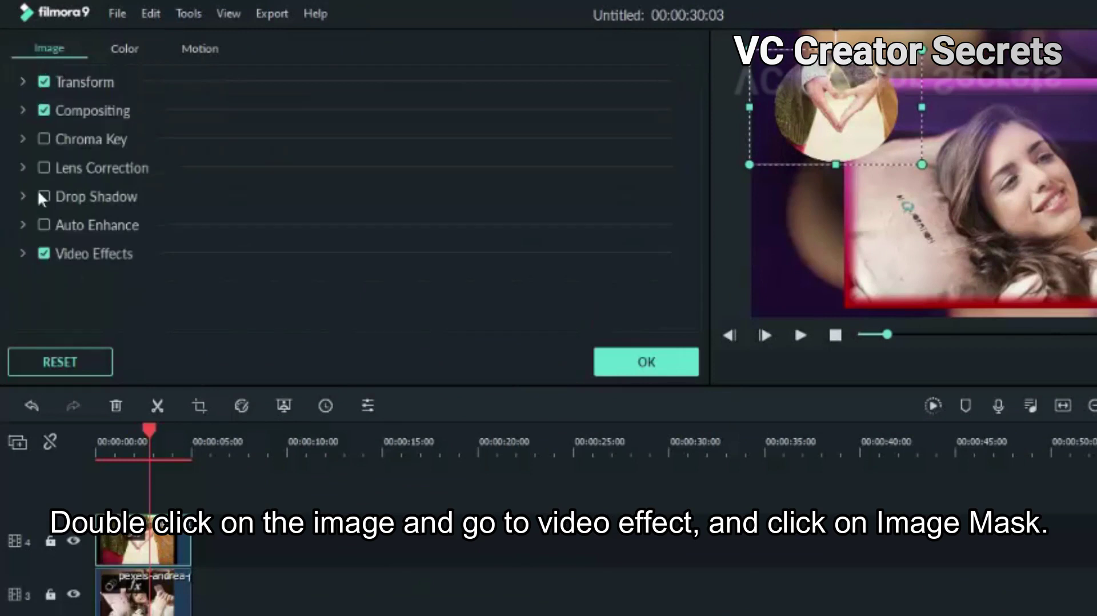
left_click(24, 254)
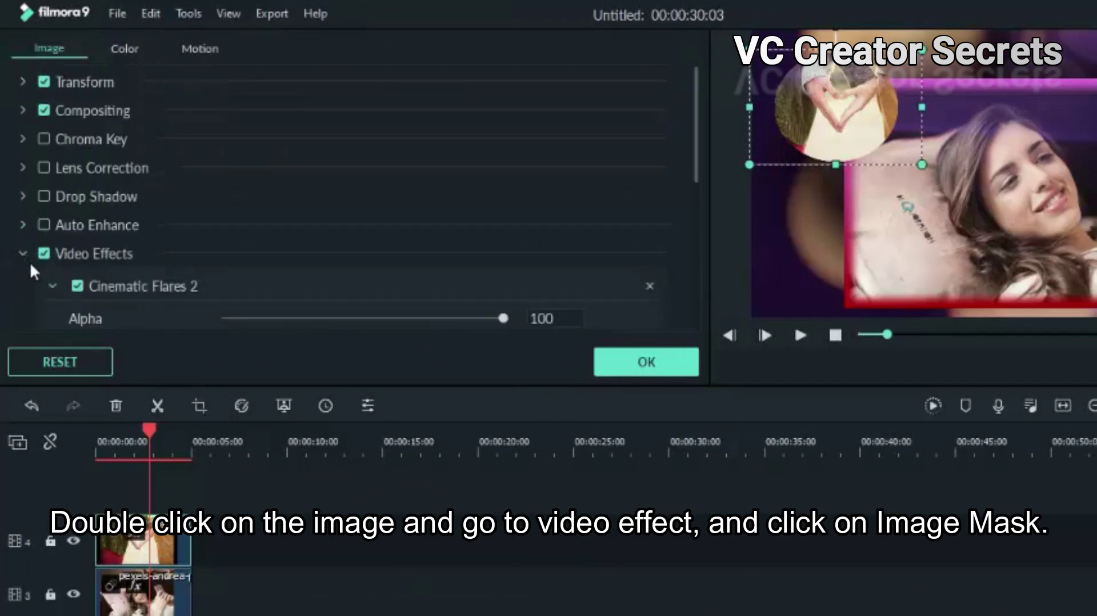
scroll(57, 284, "down", 3)
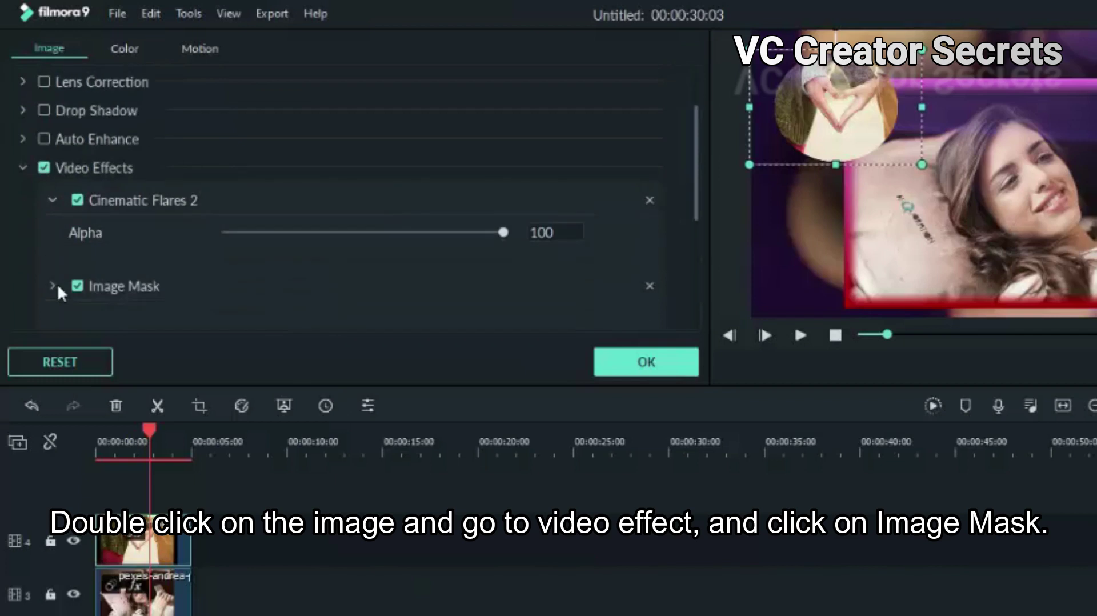
scroll(58, 277, "down", 1)
left_click(54, 256)
scroll(54, 256, "down", 5)
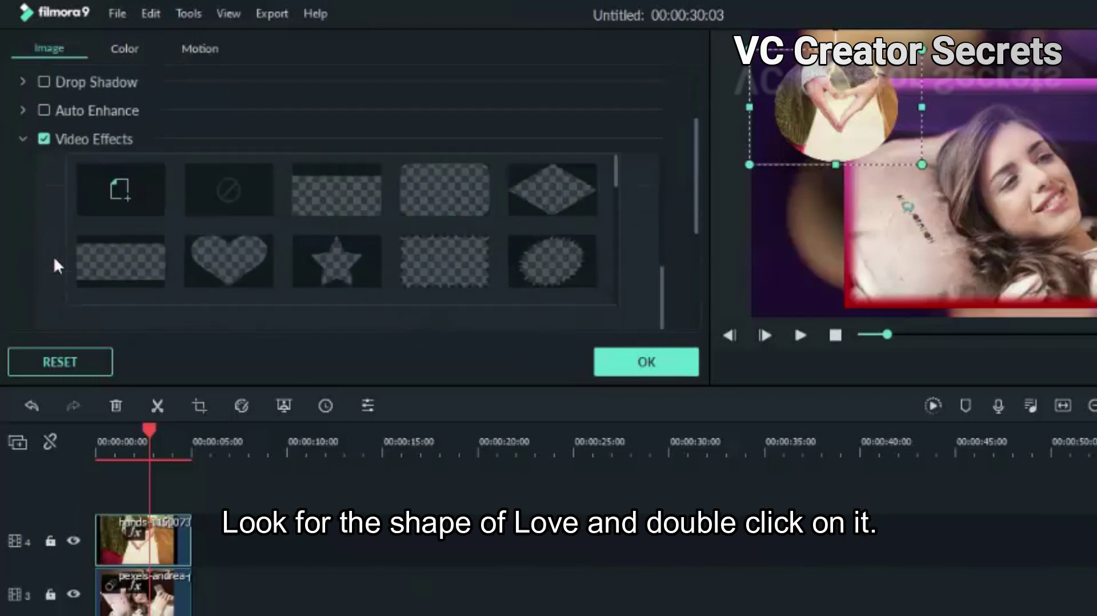
scroll(109, 253, "down", 1)
double_click(239, 233)
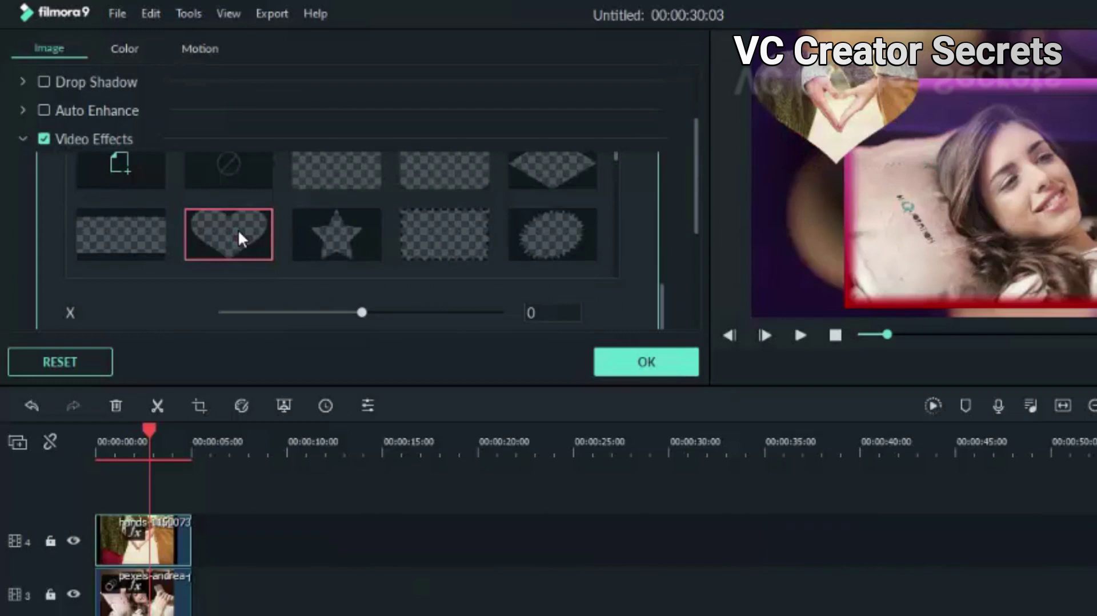
scroll(239, 234, "down", 1)
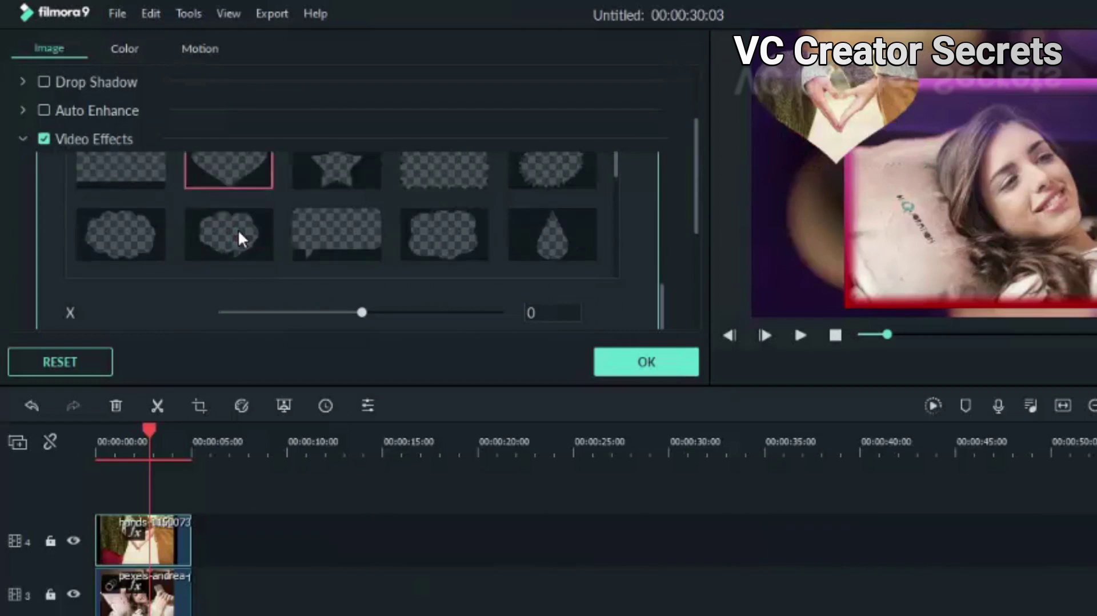
left_click(653, 360)
mouse_move(437, 167)
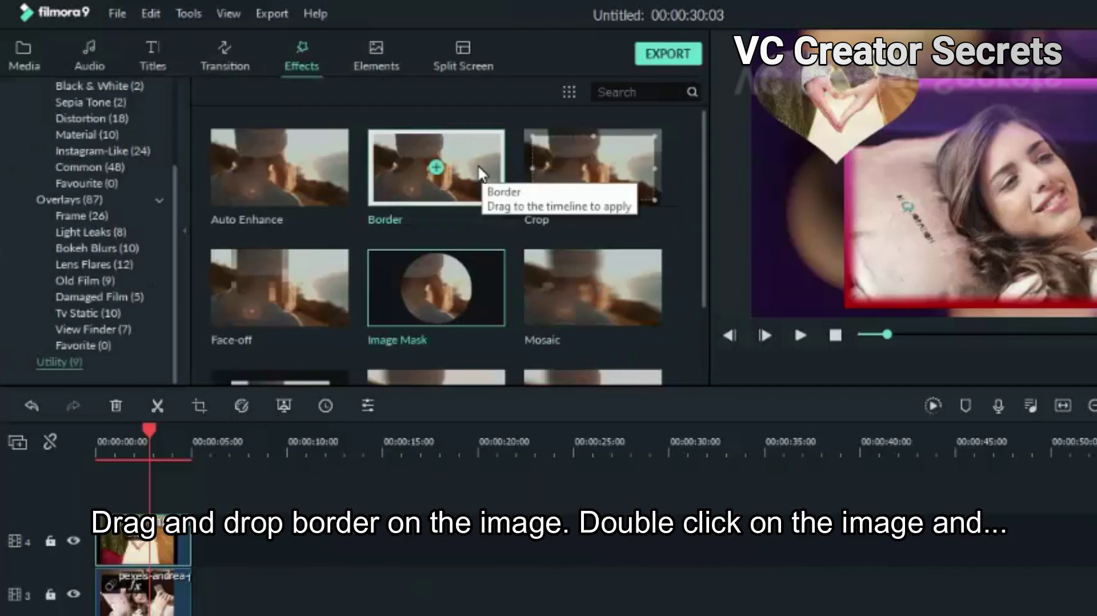
- Apply the Border effect to the heart-shaped hands clip and reveal its applied effects
left_click_drag(479, 167, 151, 542)
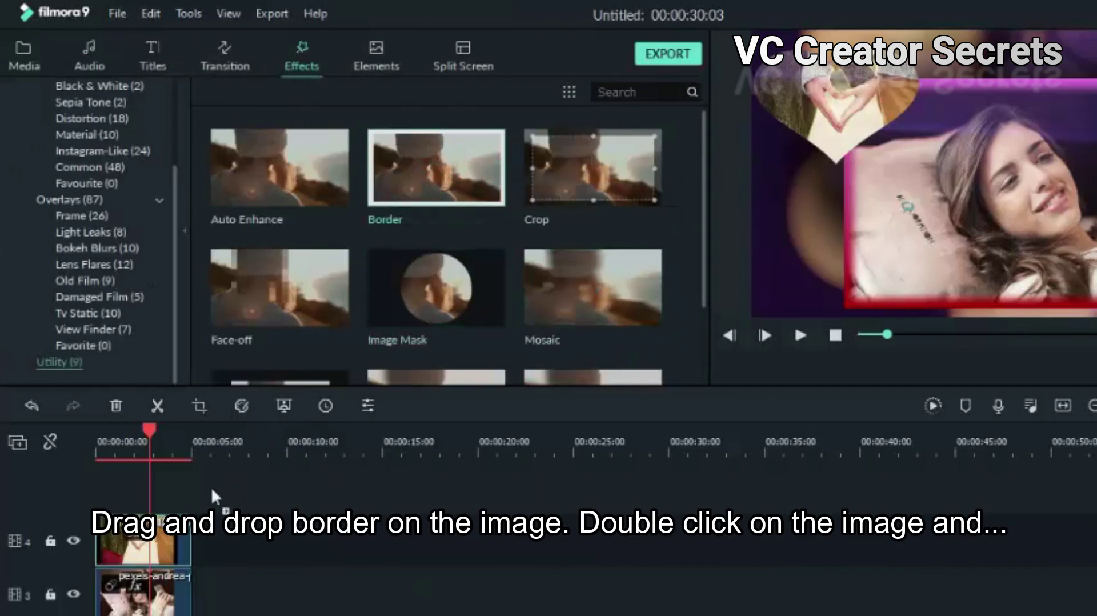
left_click(152, 542)
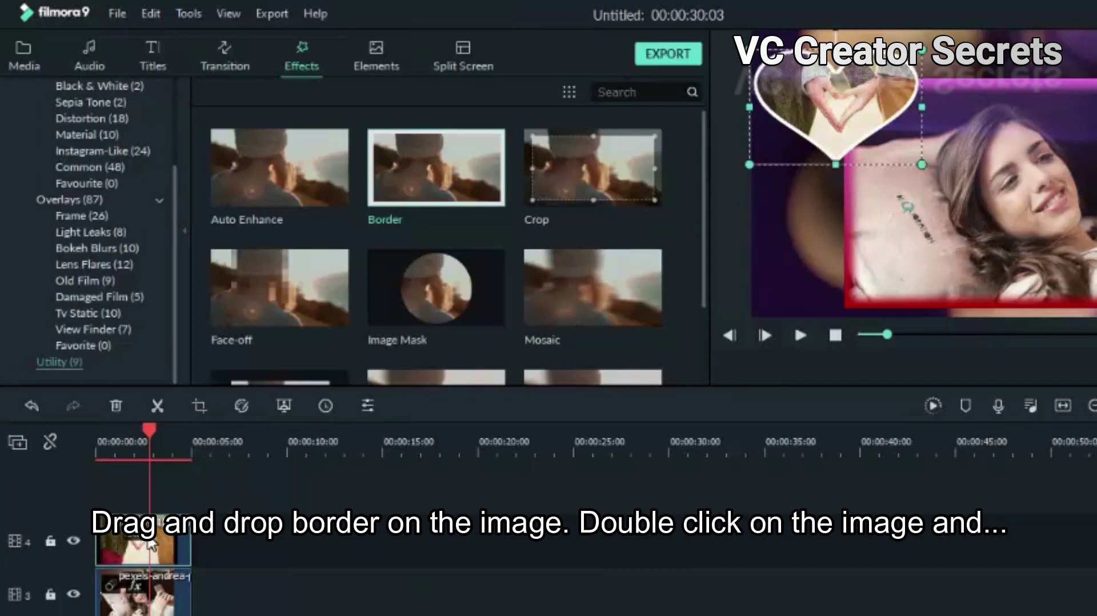
double_click(162, 536)
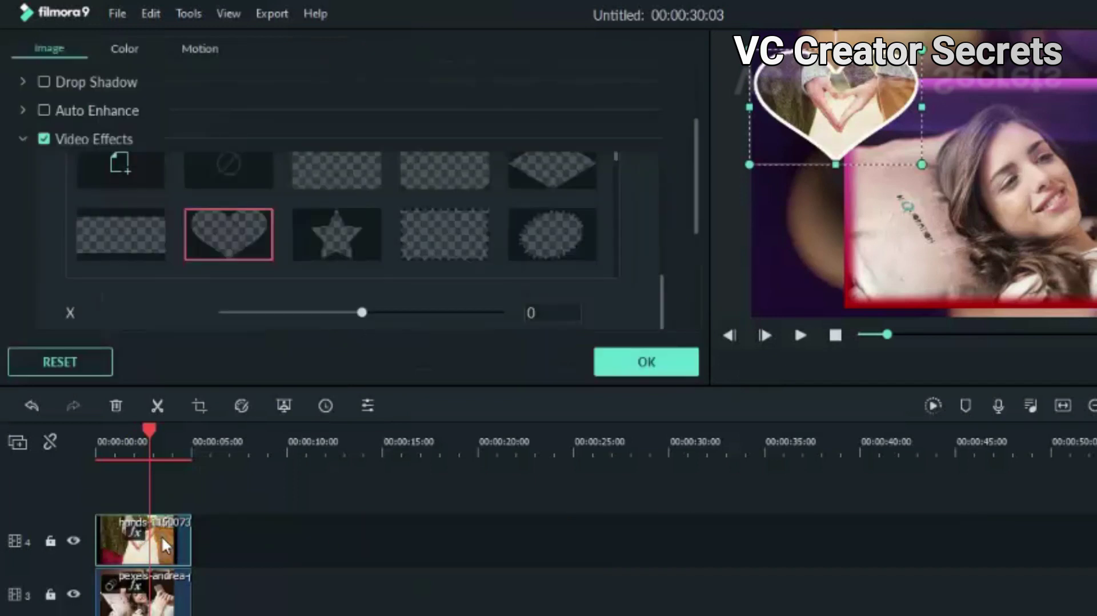
left_click(20, 140)
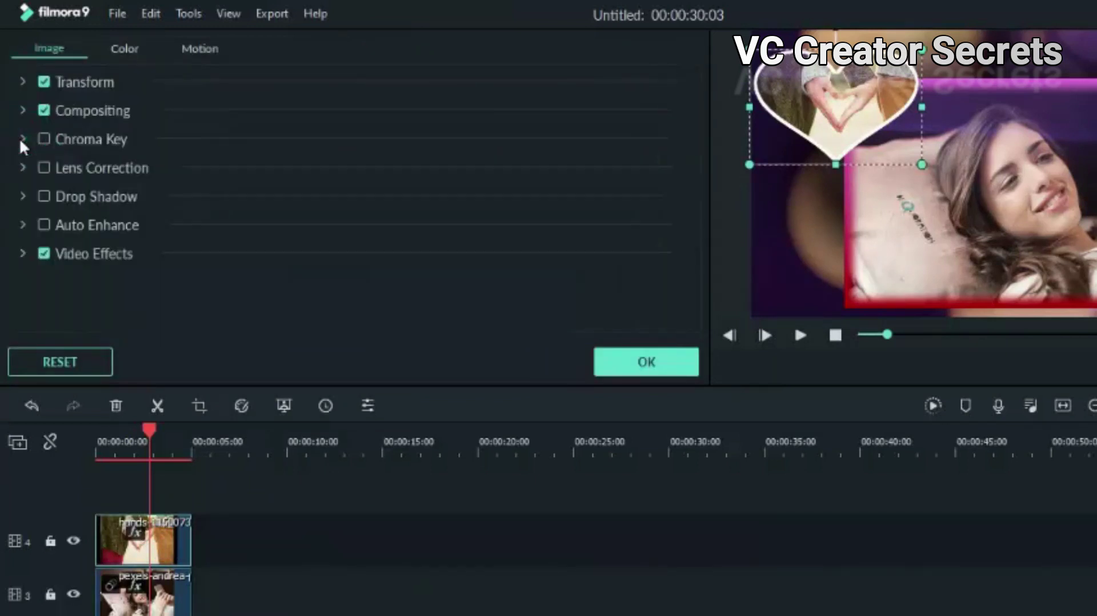
left_click(23, 255)
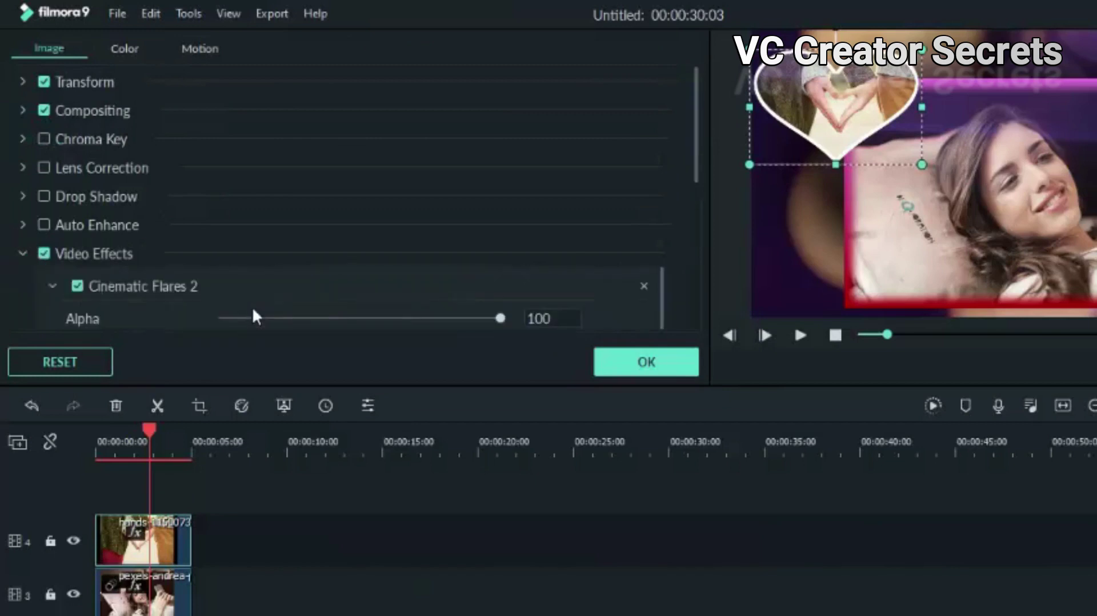
scroll(251, 287, "down", 2)
scroll(250, 275, "down", 3)
scroll(250, 267, "down", 4)
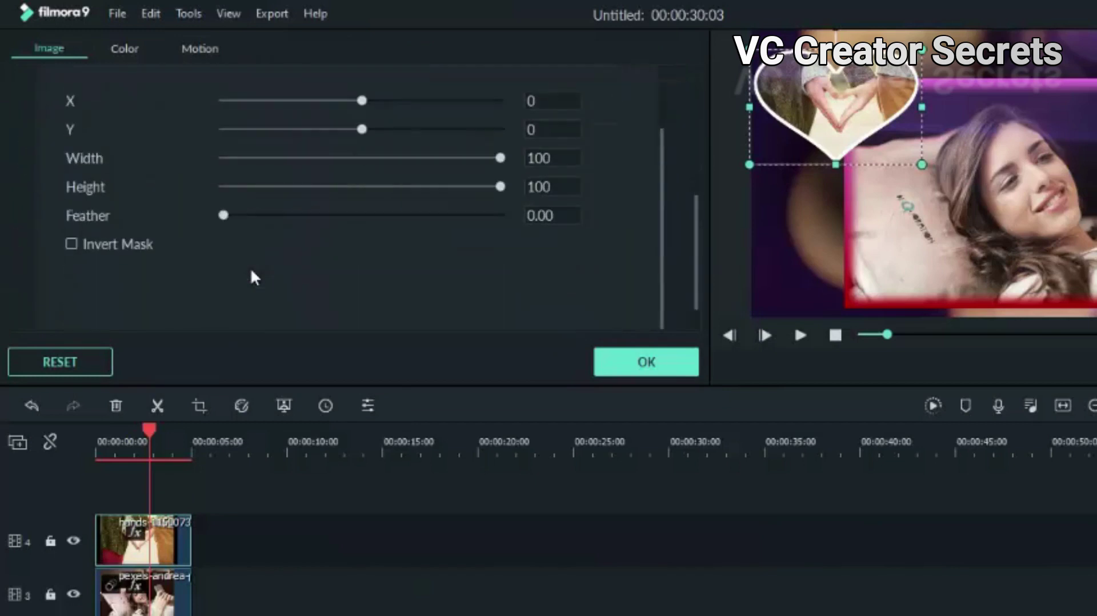
scroll(250, 268, "down", 2)
- Set the border to blend from a magenta start colour to a red end colour
left_click(49, 299)
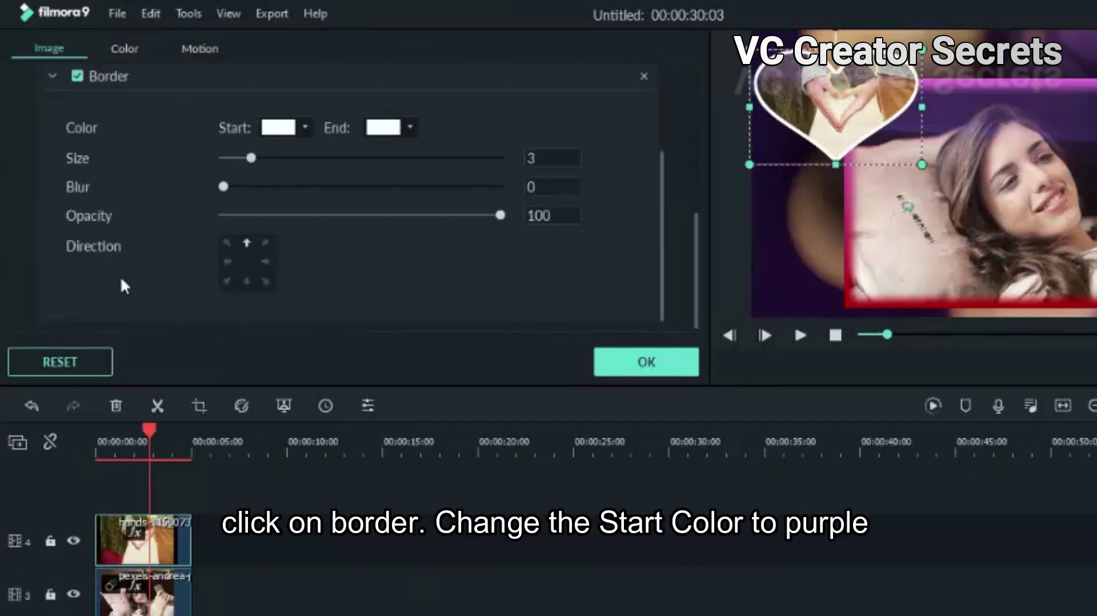
left_click(278, 127)
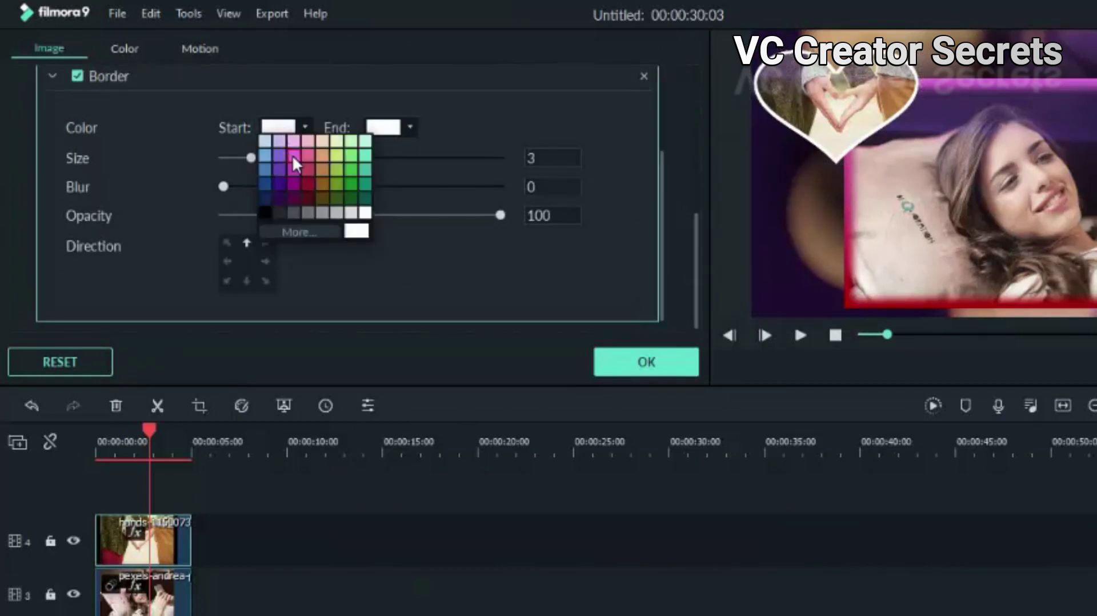
left_click(293, 158)
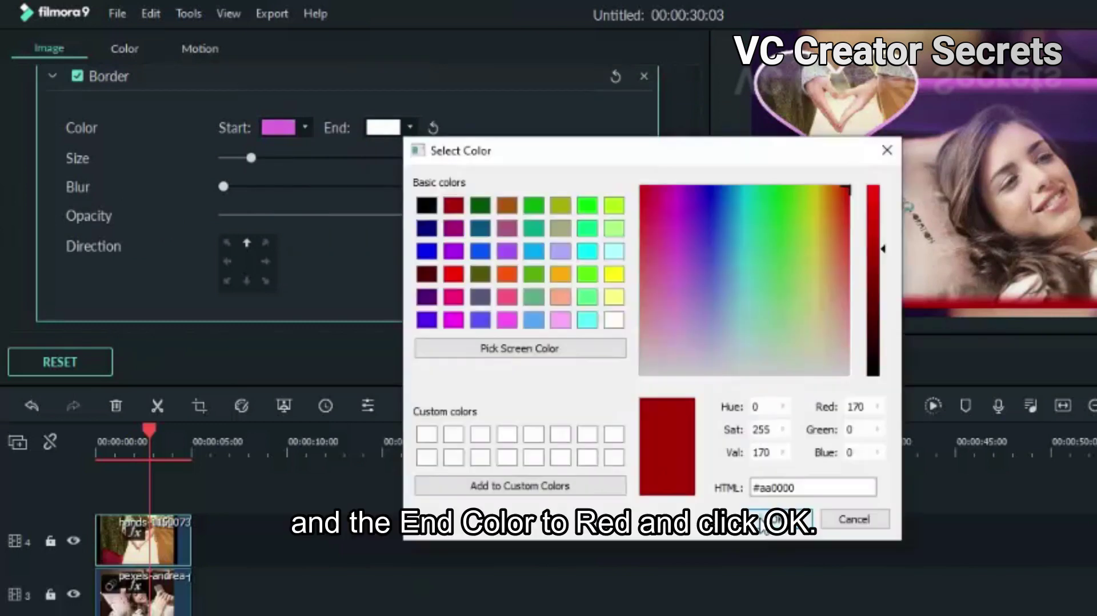
left_click(763, 527)
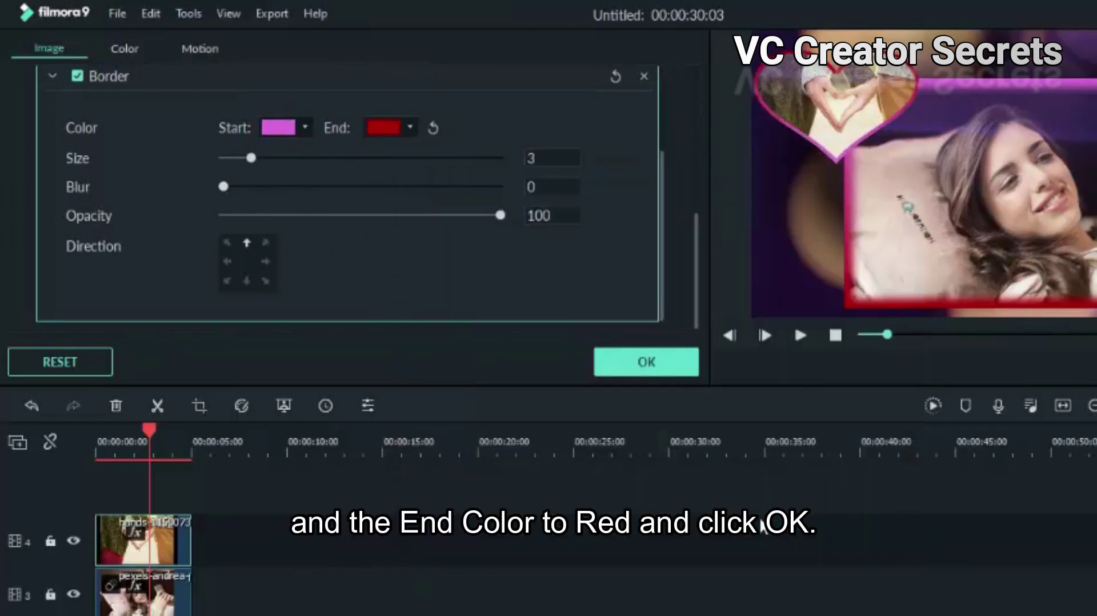
left_click(644, 359)
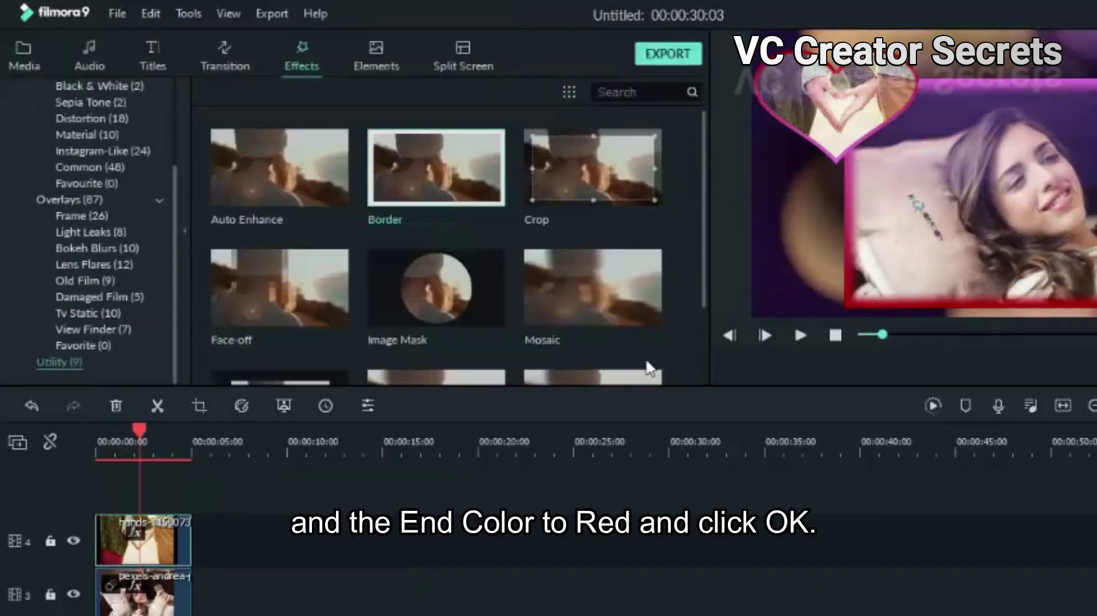
- Give the hands clip the Flip Down 1 motion and play the preview
double_click(174, 551)
left_click(200, 50)
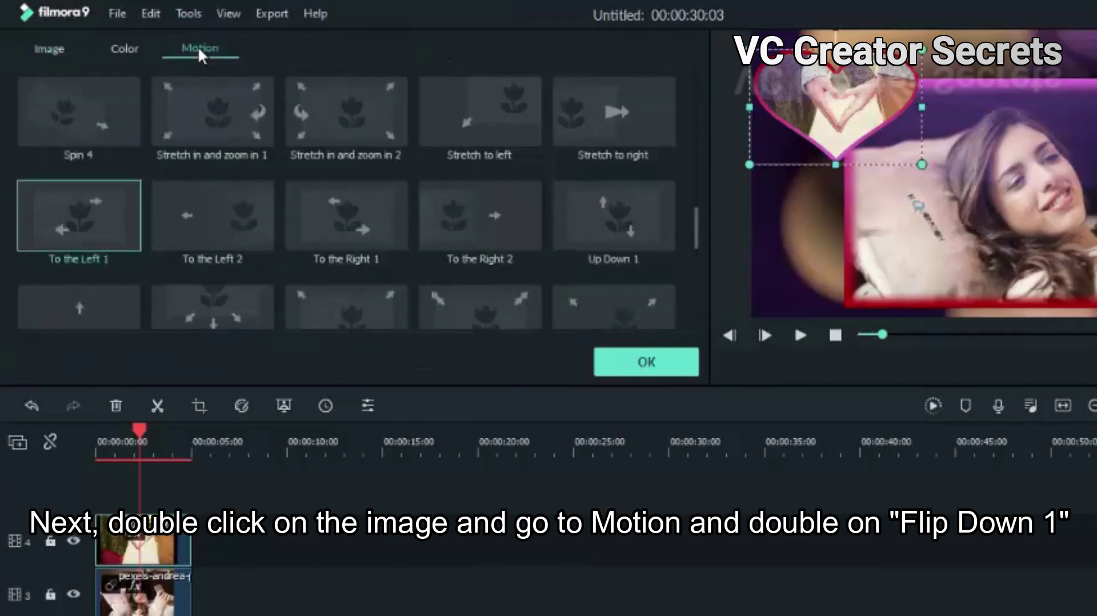
mouse_move(346, 218)
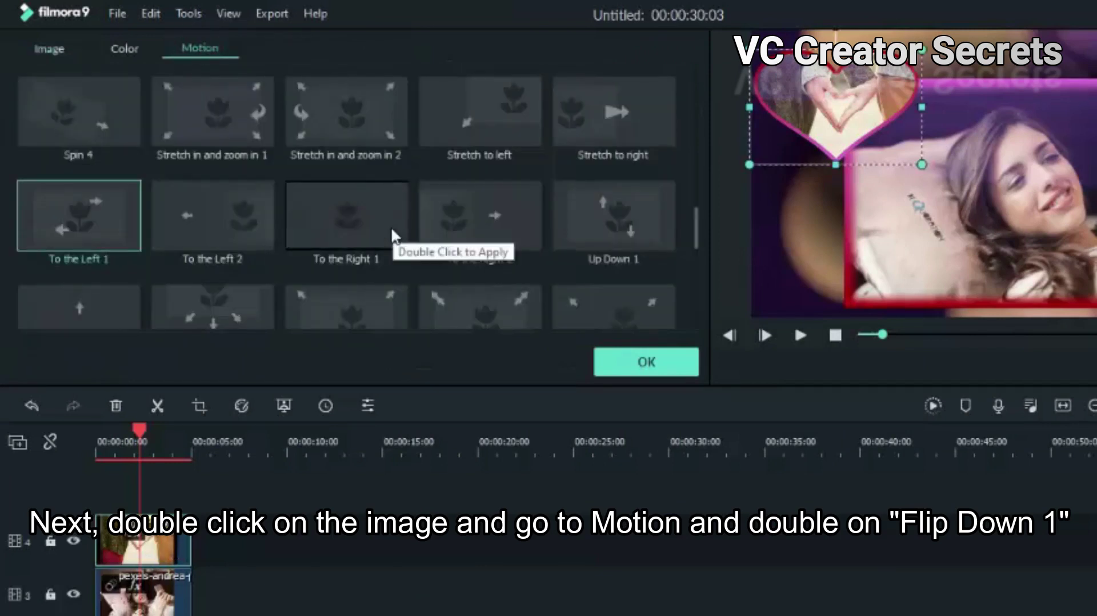
scroll(393, 236, "up", 5)
double_click(444, 119)
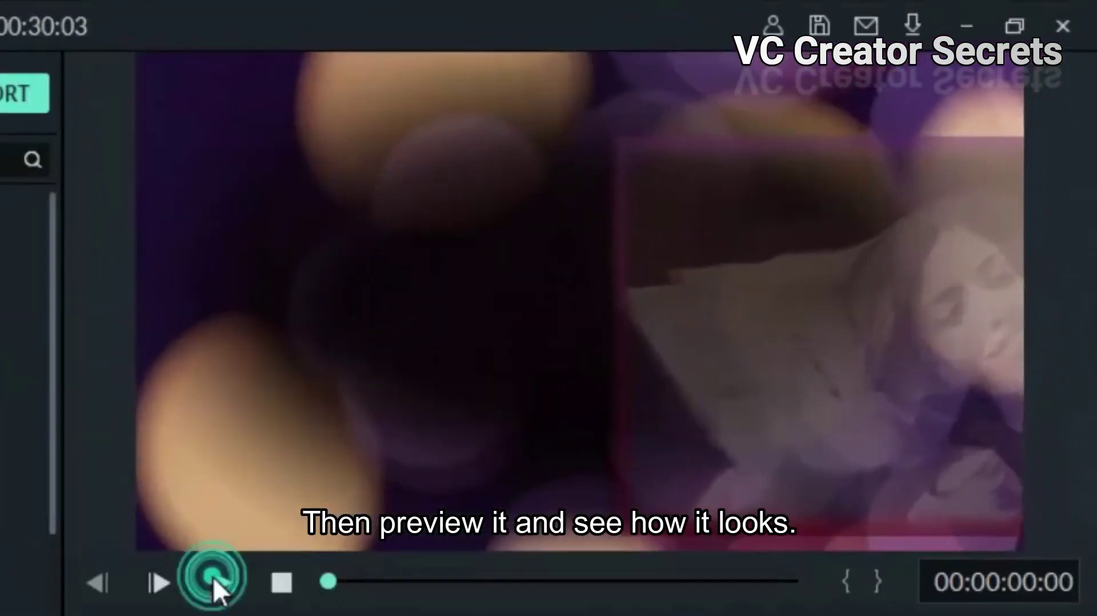
left_click(213, 577)
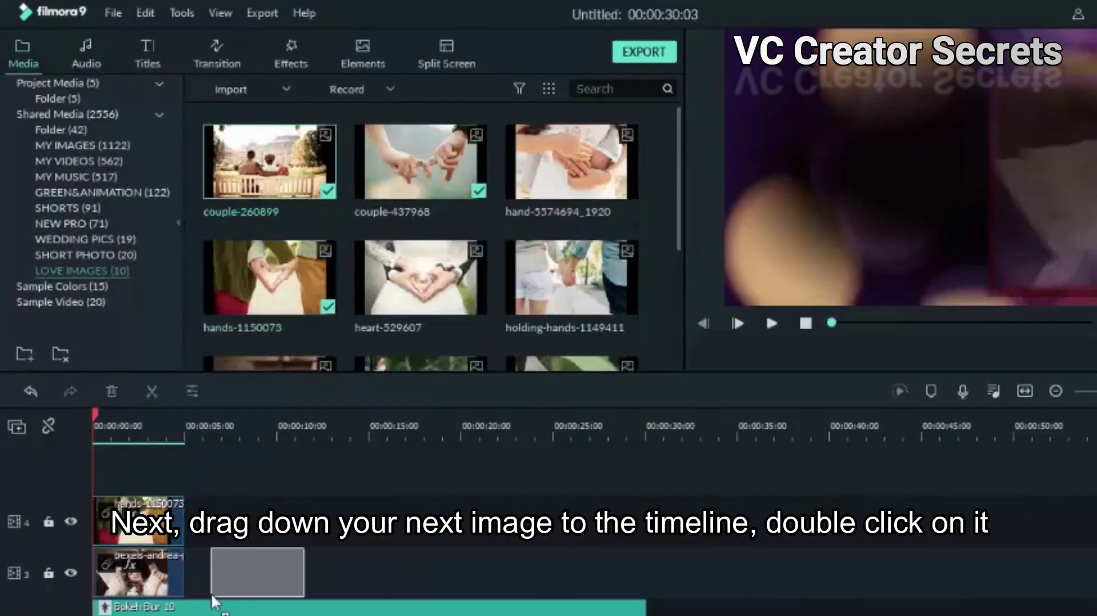
- Add couple-260899 to track 3 and crop it to 16:9 at the photo's bottom
left_click_drag(313, 149, 229, 571)
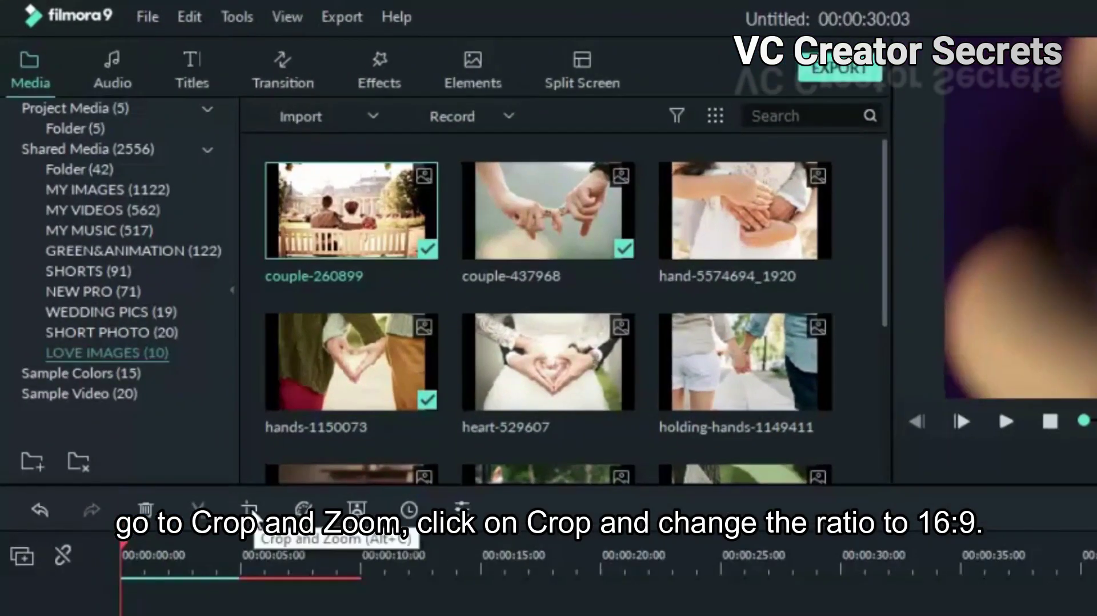
left_click(249, 508)
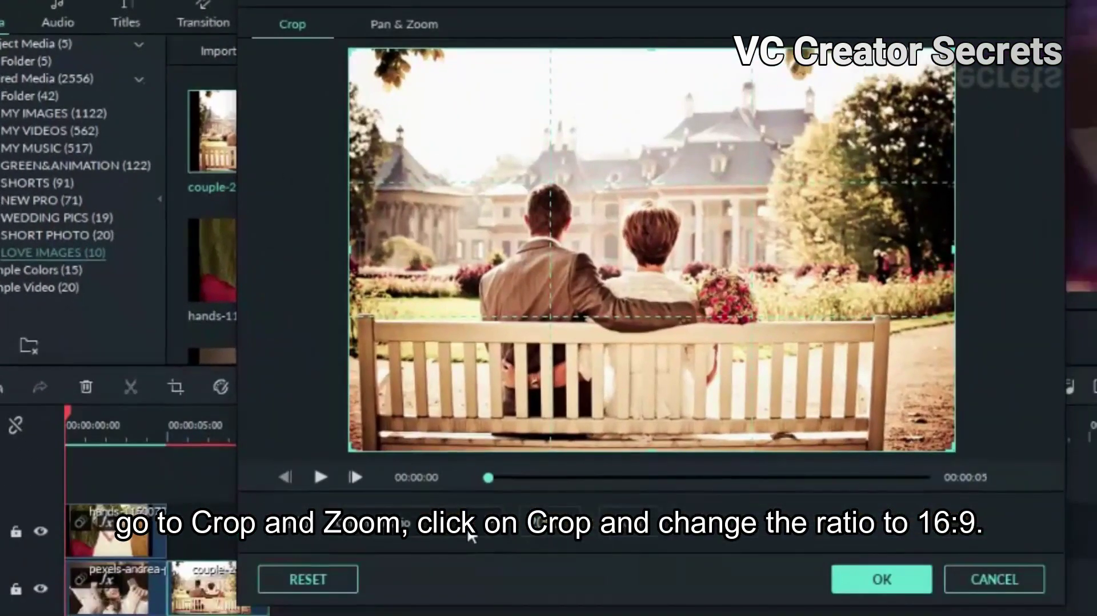
left_click(469, 536)
left_click(381, 571)
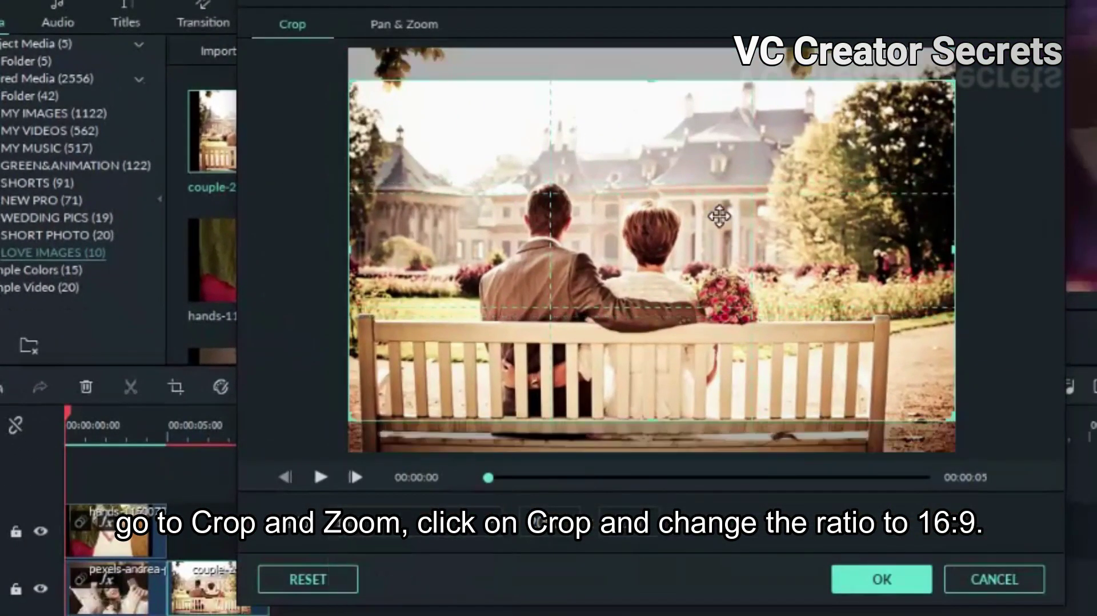
left_click_drag(719, 216, 719, 272)
- Set the pan-and-zoom end frame around the couple and confirm
left_click(416, 24)
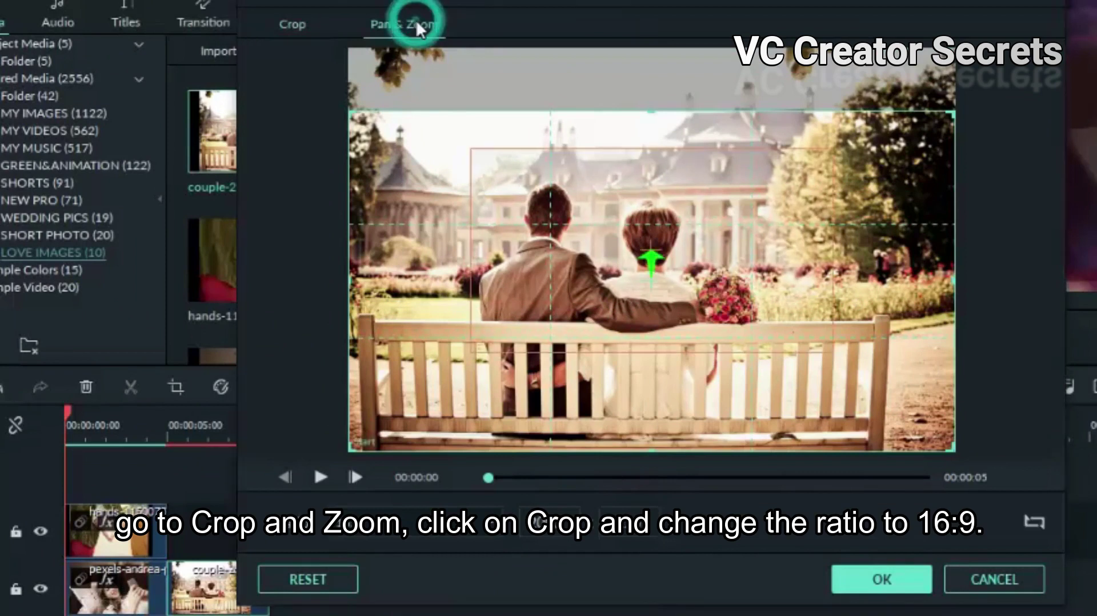
left_click_drag(762, 286, 728, 287)
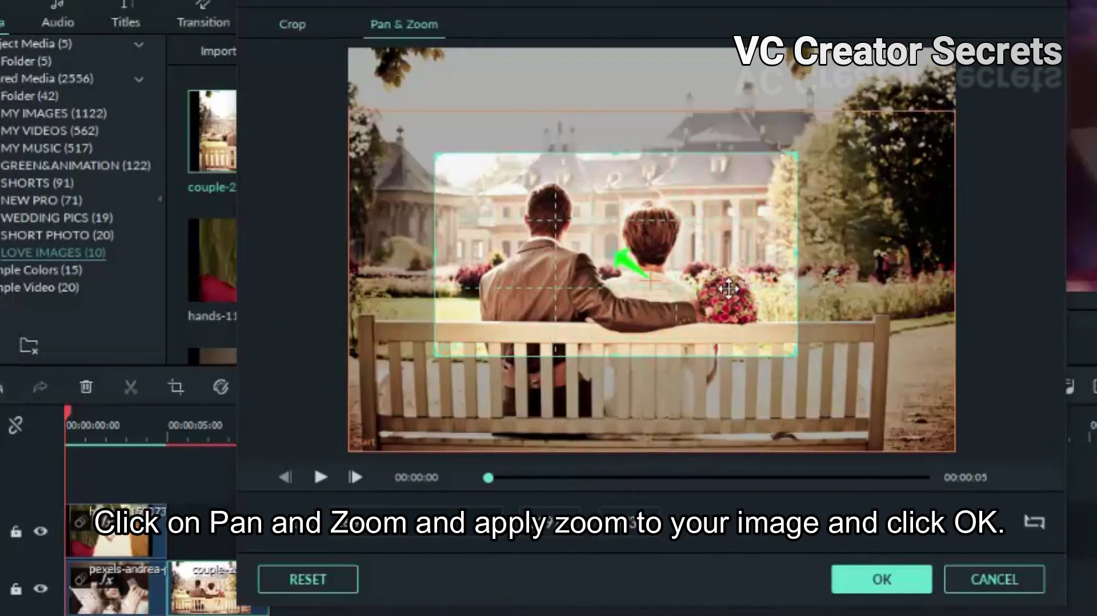
left_click(879, 583)
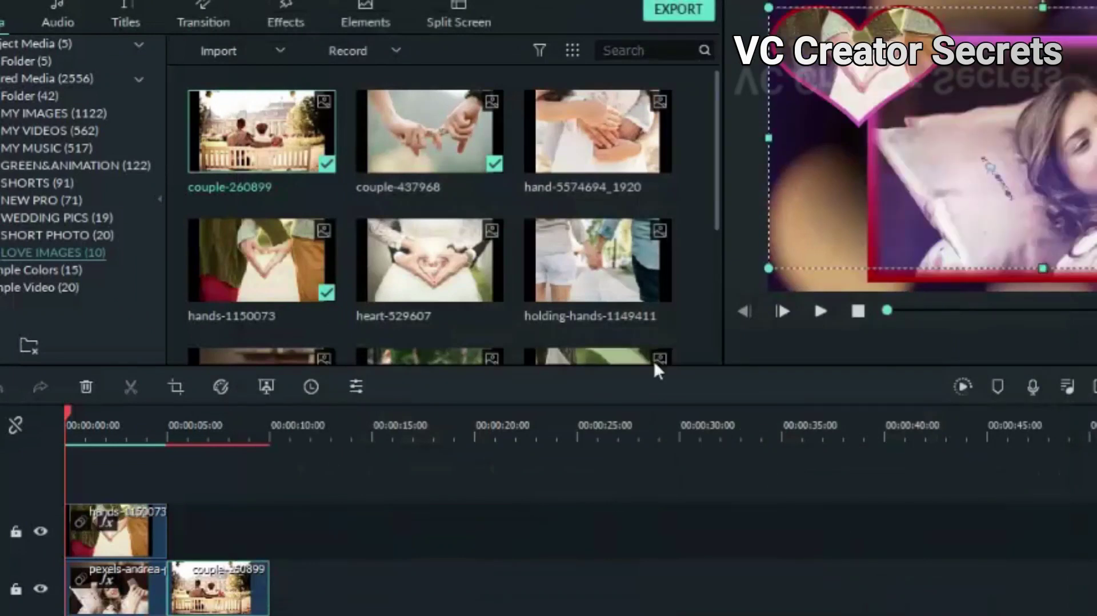
- Place holding-hands-1149411 on the top track and crop it to 4:3
mouse_move(632, 262)
left_mouse_down()
mouse_move(284, 501)
mouse_move(183, 536)
left_mouse_up()
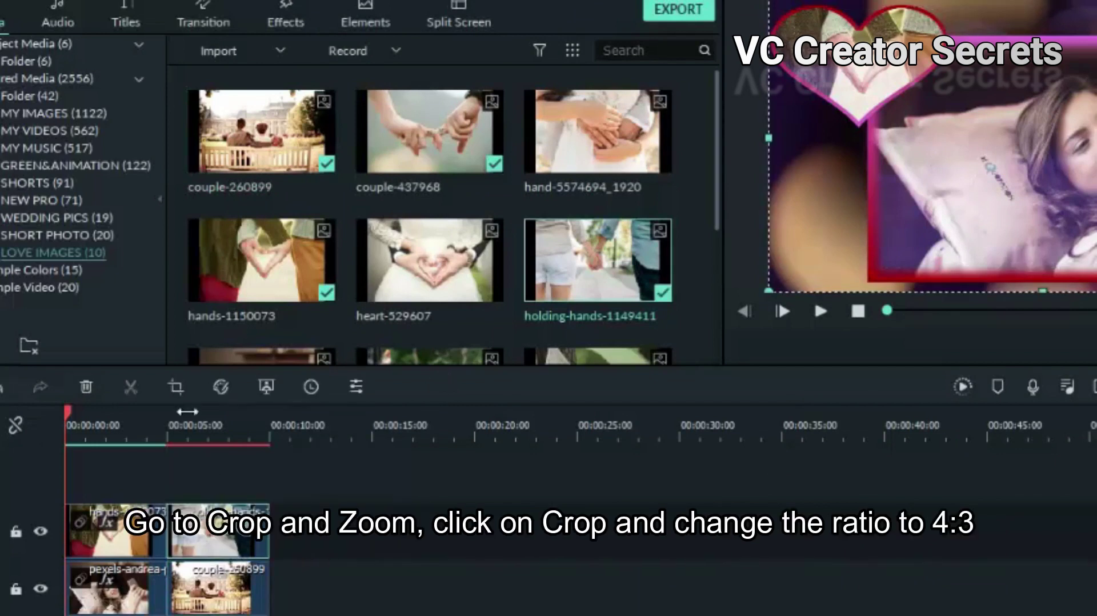
left_click(178, 383)
left_click(413, 517)
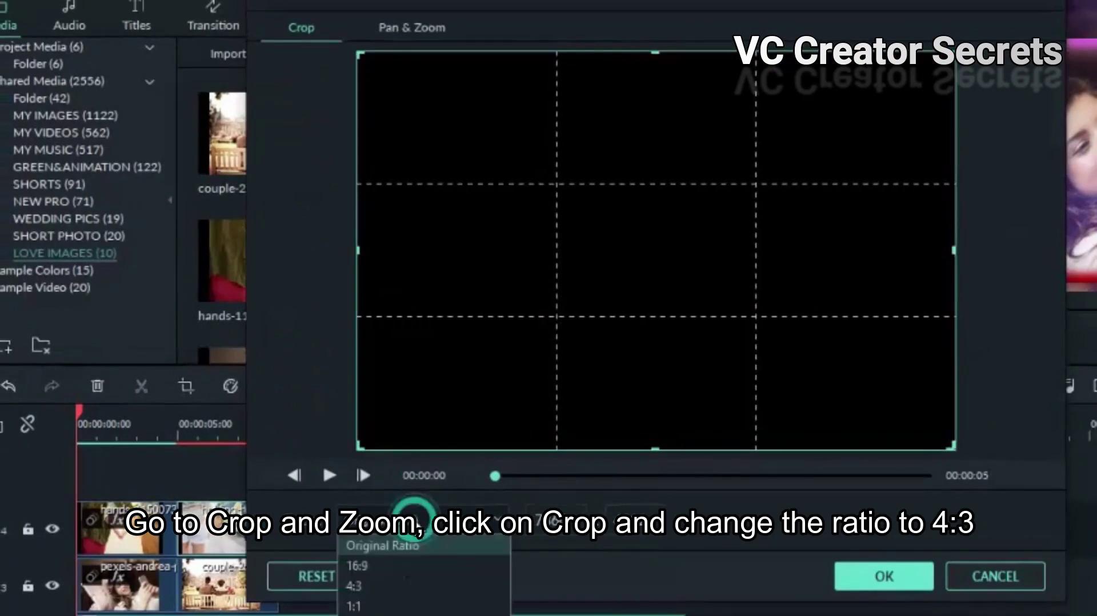
left_click(357, 585)
- Shrink the pan-and-zoom end frame tightly around the joined hands and confirm
left_click(432, 29)
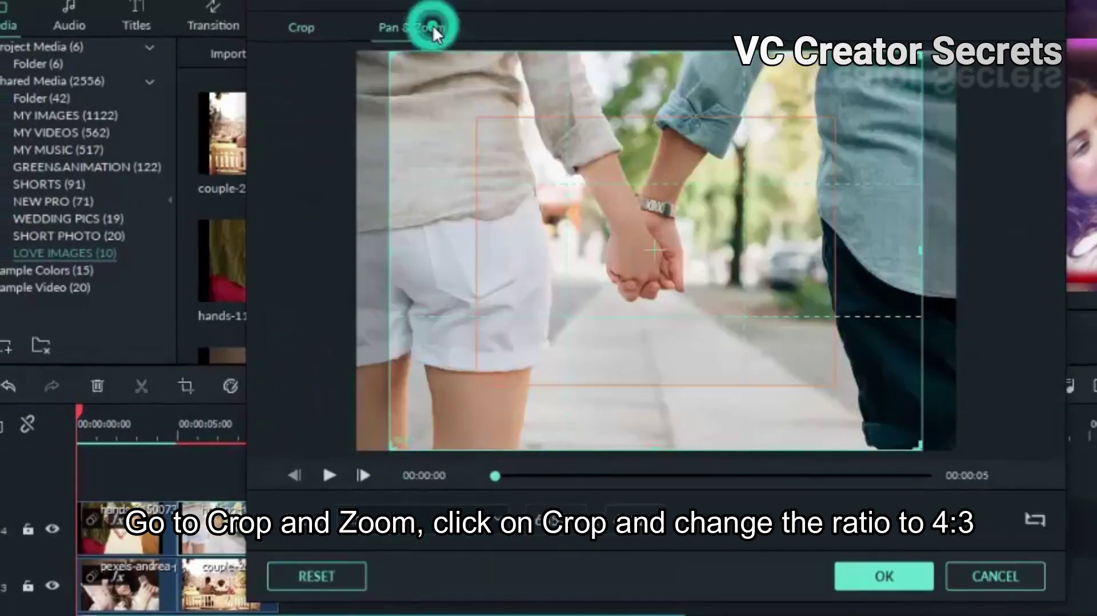
left_click(571, 327)
left_click_drag(832, 380, 755, 326)
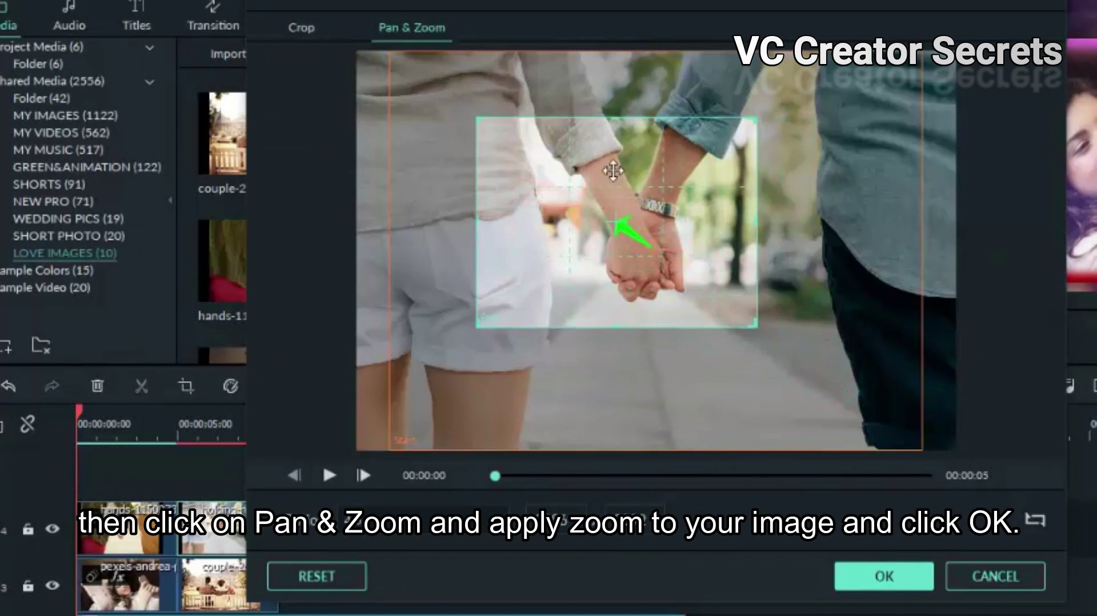
left_click_drag(481, 118, 532, 158)
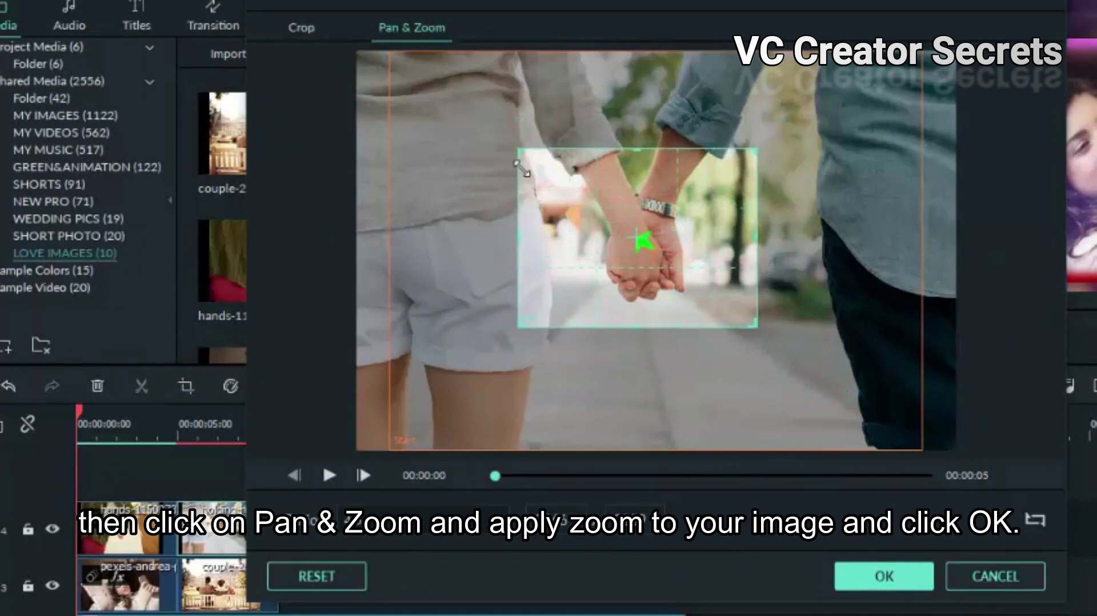
left_click(885, 577)
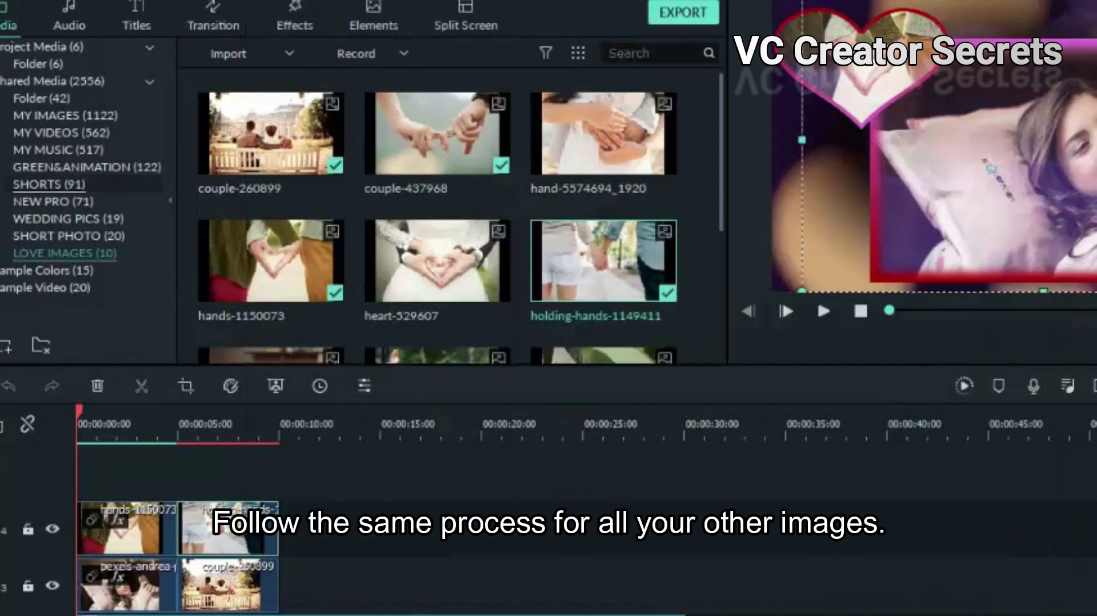
- Add the bride-and-groom photo from WEDDING PICS after the couple clip for cropping
left_click(79, 218)
left_click_drag(475, 262, 295, 580)
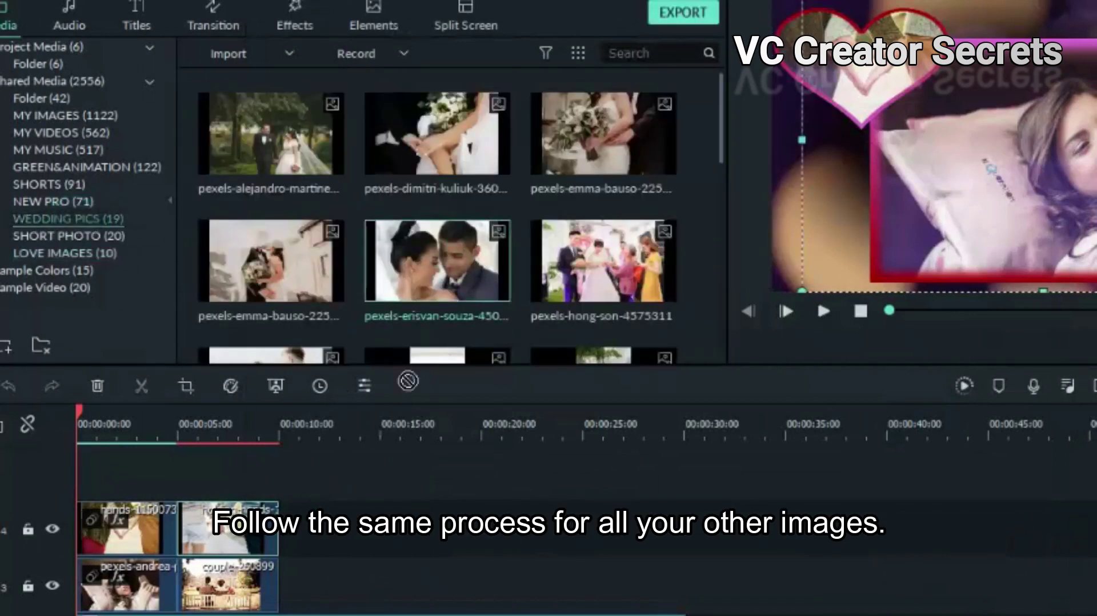
left_click(186, 385)
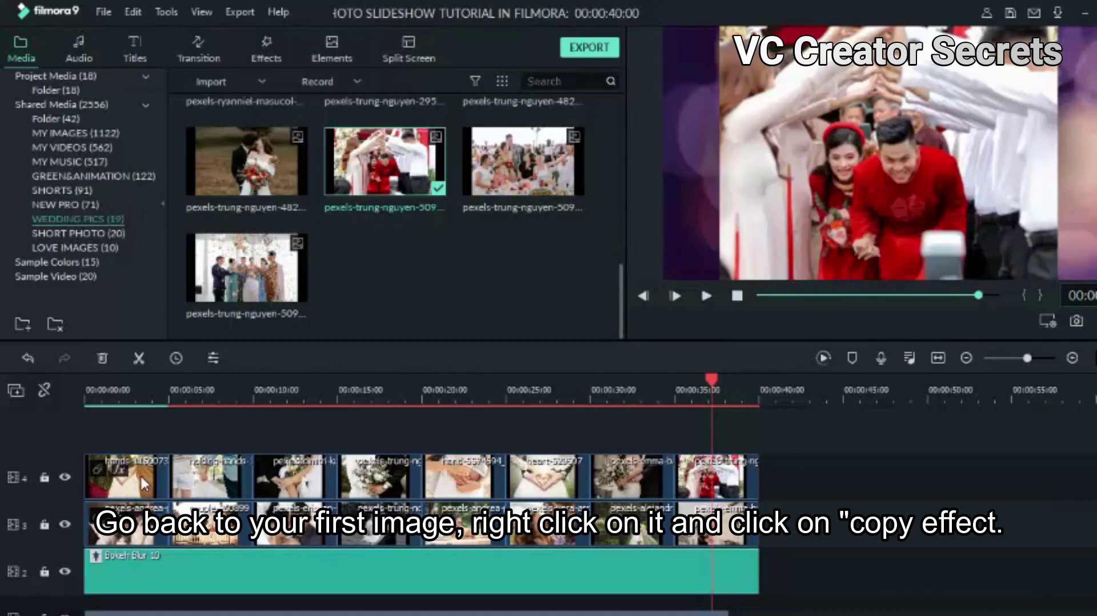
- Copy the first top-track clip's effects onto the holding-hands and third top-track clips
right_click(140, 480)
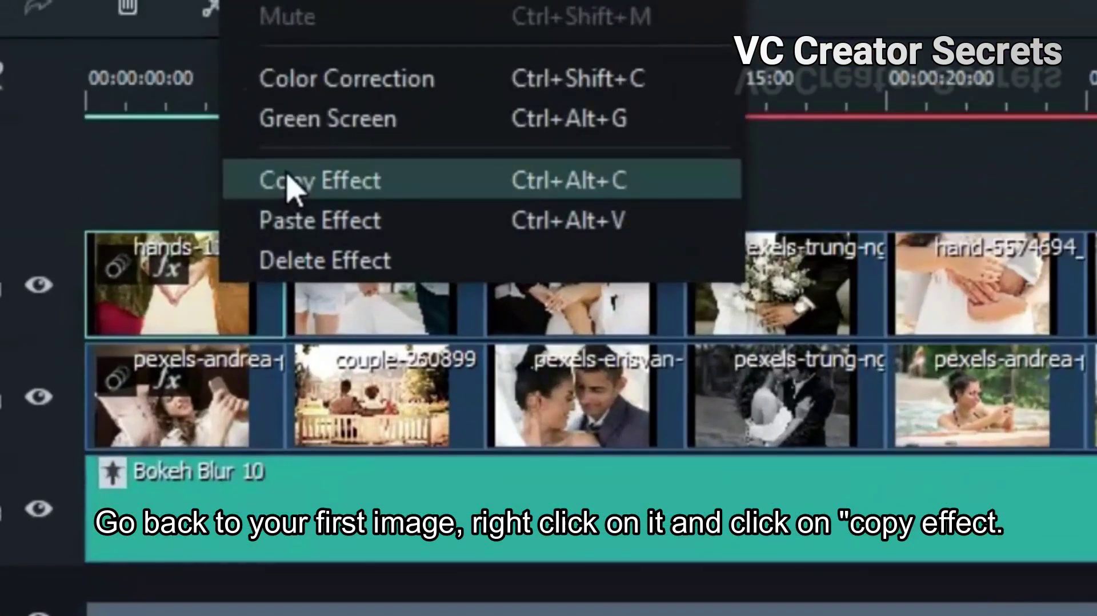
left_click(292, 181)
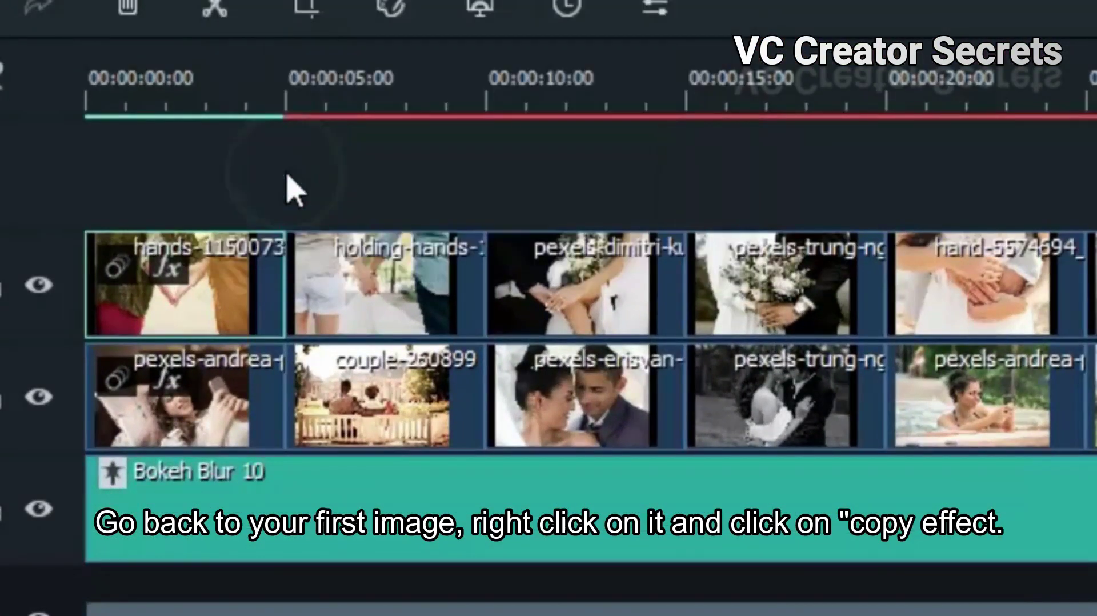
right_click(404, 305)
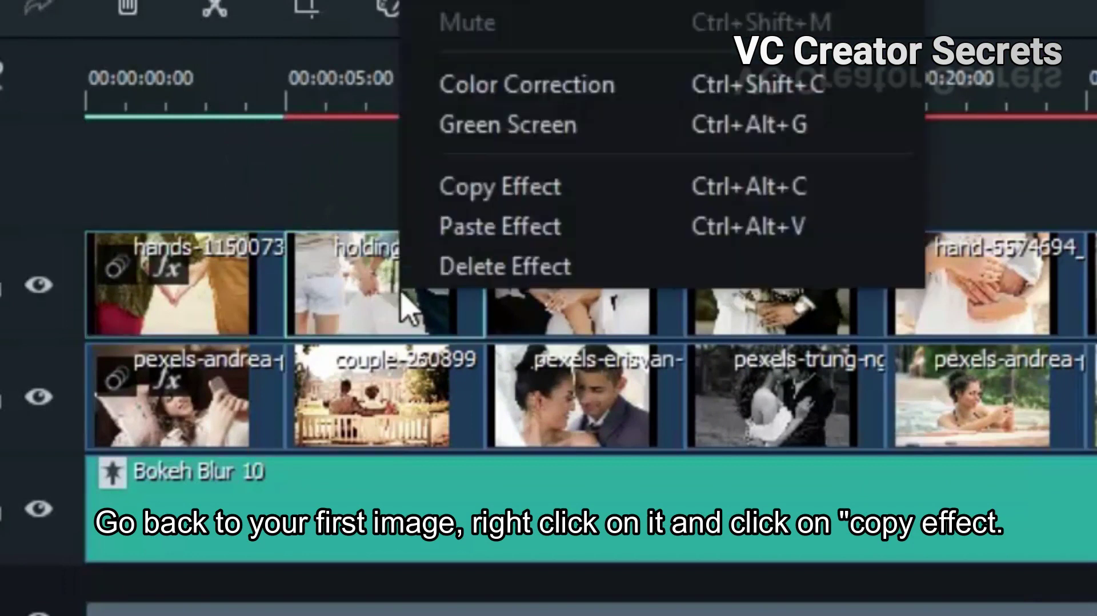
left_click(429, 226)
right_click(556, 277)
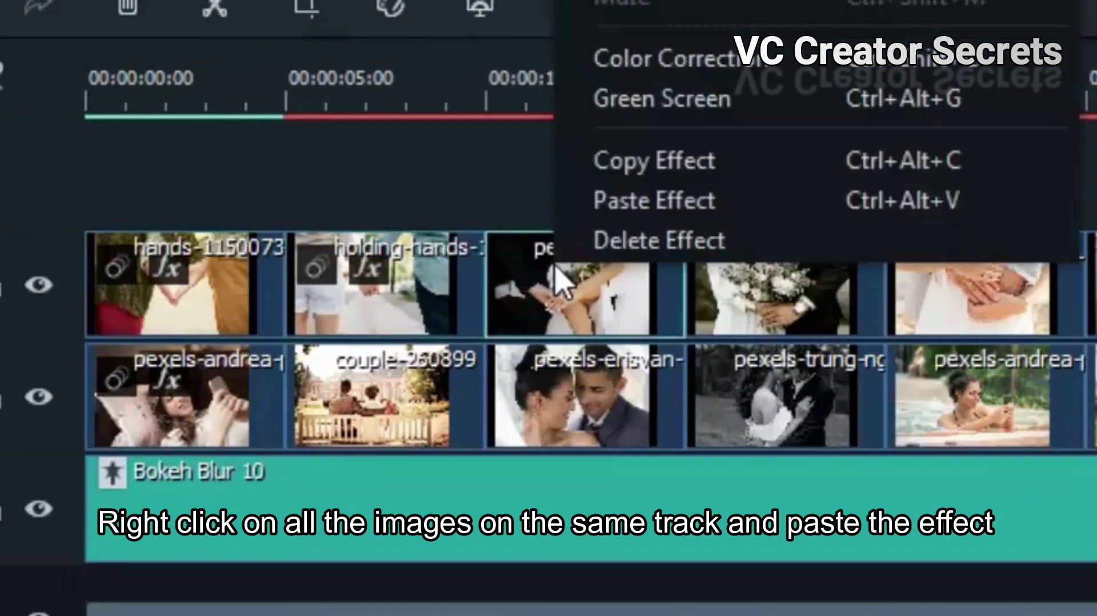
left_click(619, 220)
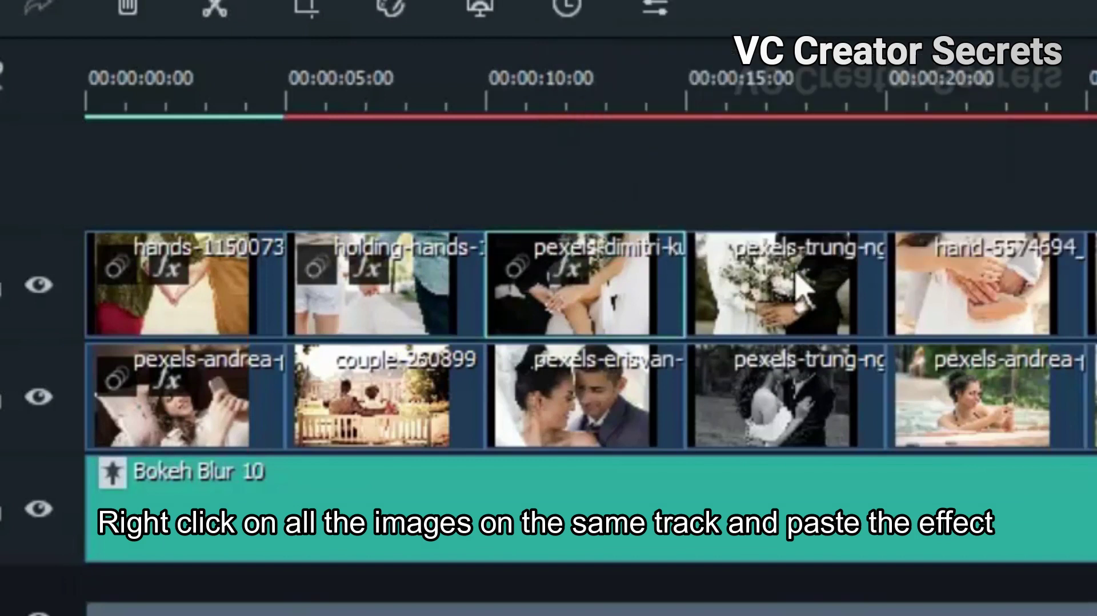
- Paste the effects onto the fourth, hand-5574694, heart and next top-track clips
right_click(800, 286)
left_click(839, 210)
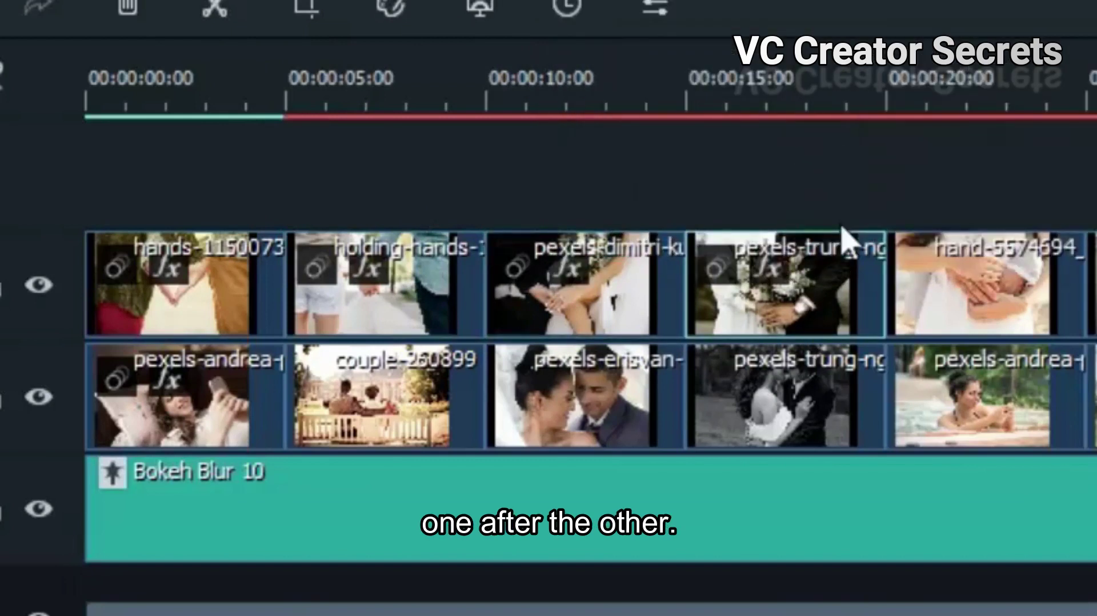
left_click(1018, 287)
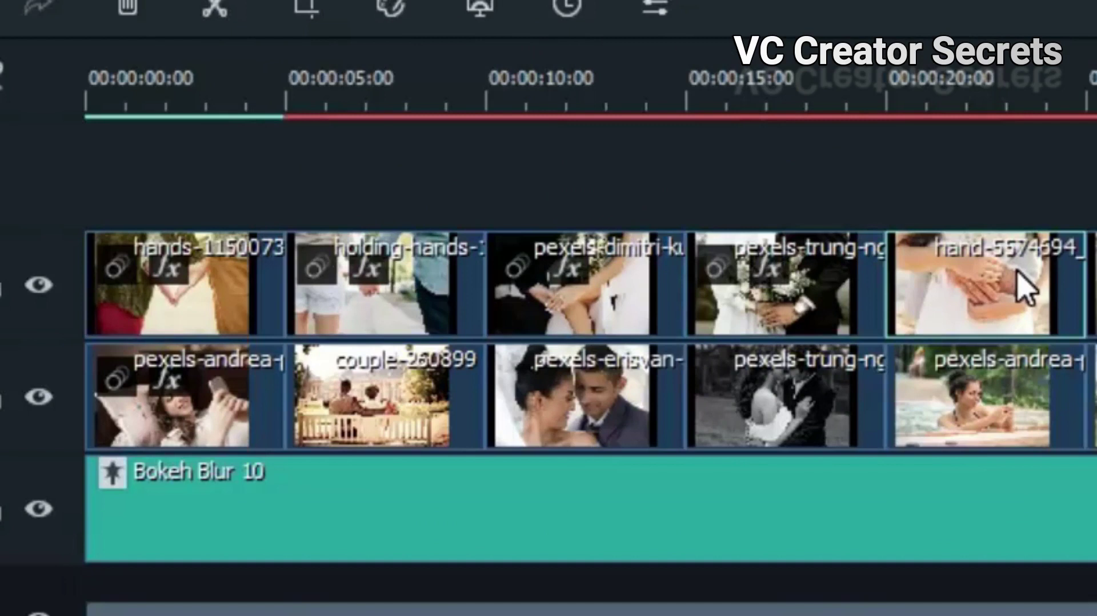
left_click(289, 237)
left_click(597, 341)
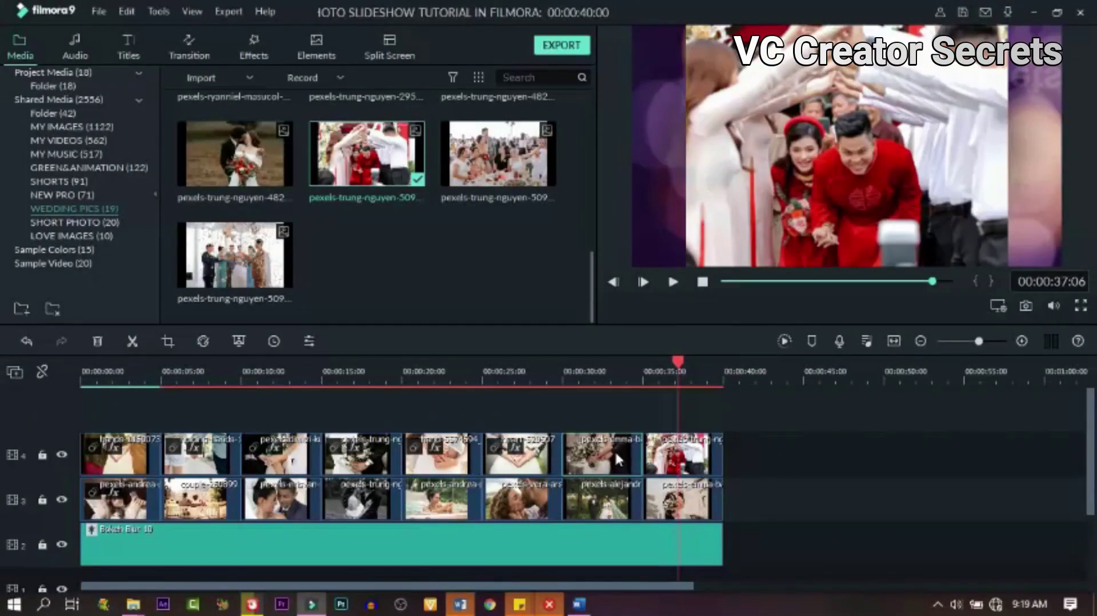
- Paste the copied effects onto the last two top-track clips
right_click(589, 461)
left_click(617, 425)
right_click(685, 460)
left_click(708, 434)
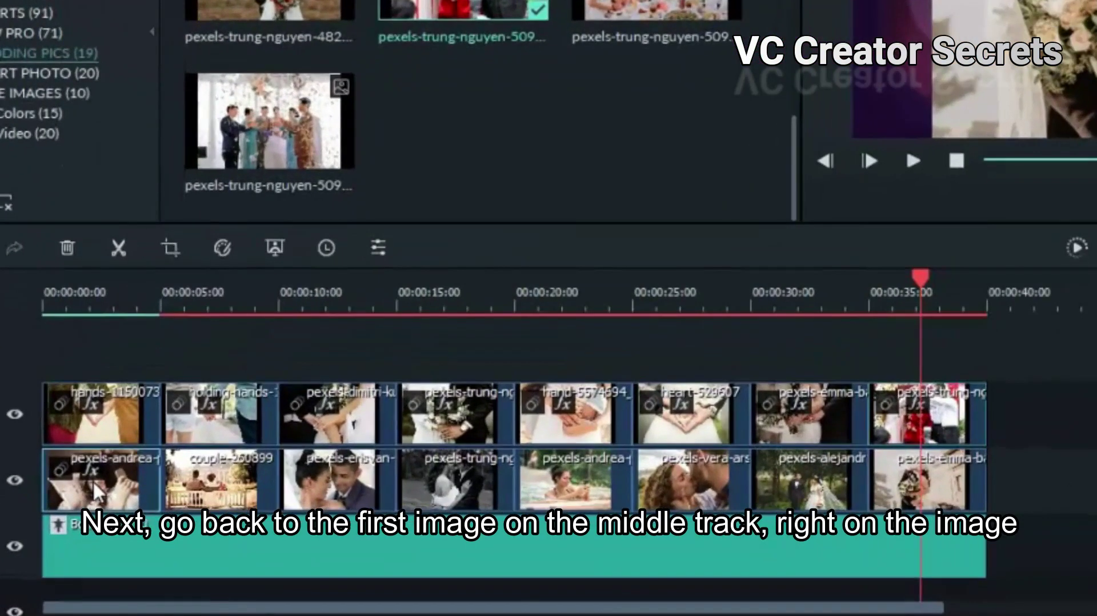
- Copy the first middle-track clip's effects onto couple-260899 and the third middle-track clip
right_click(108, 501)
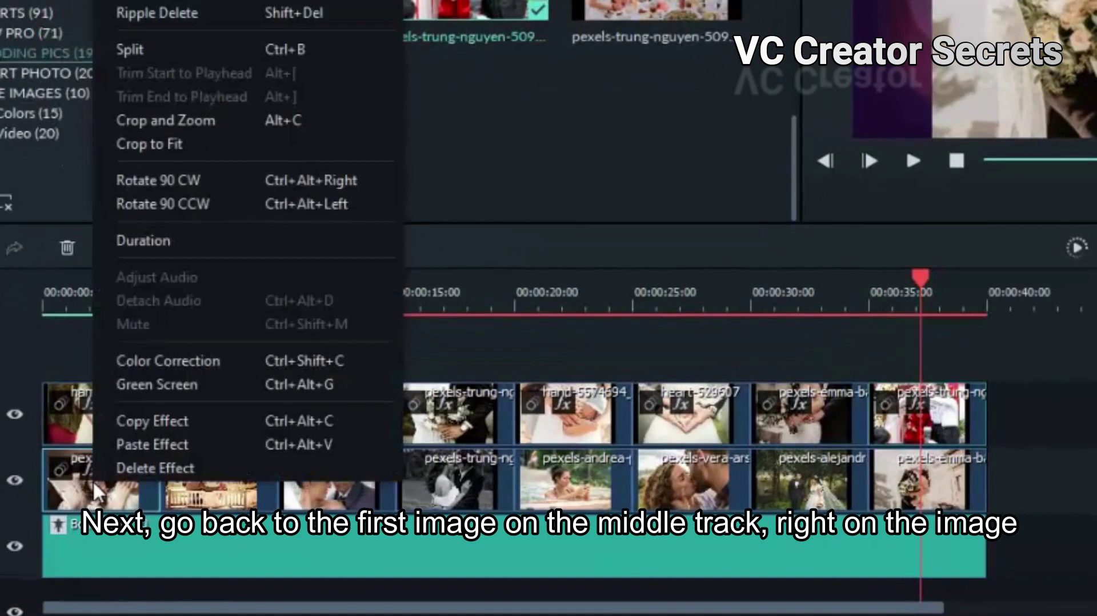
left_click(133, 419)
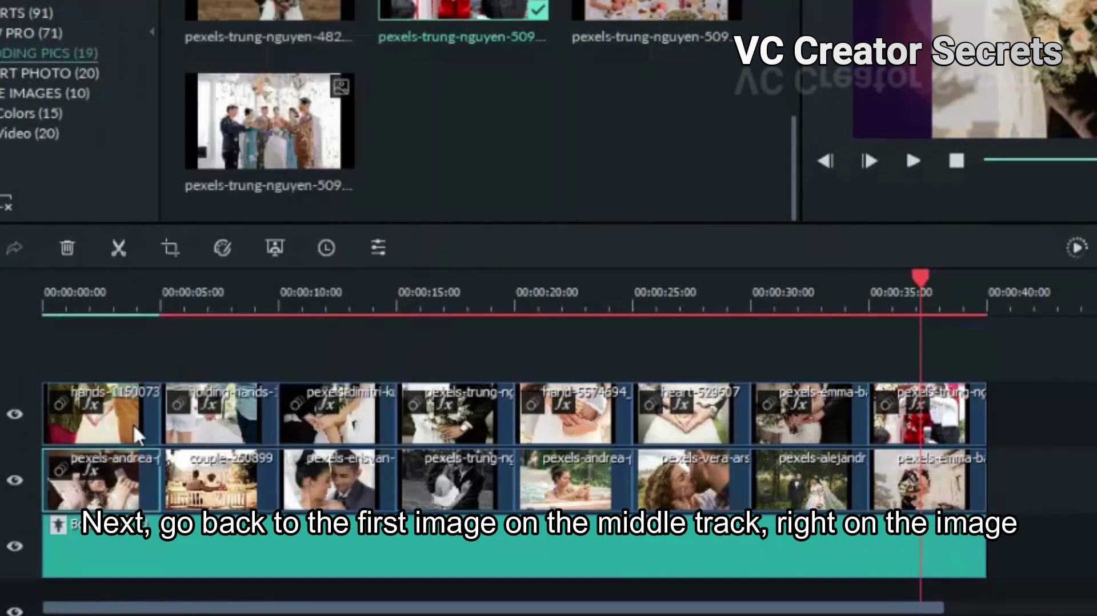
right_click(206, 489)
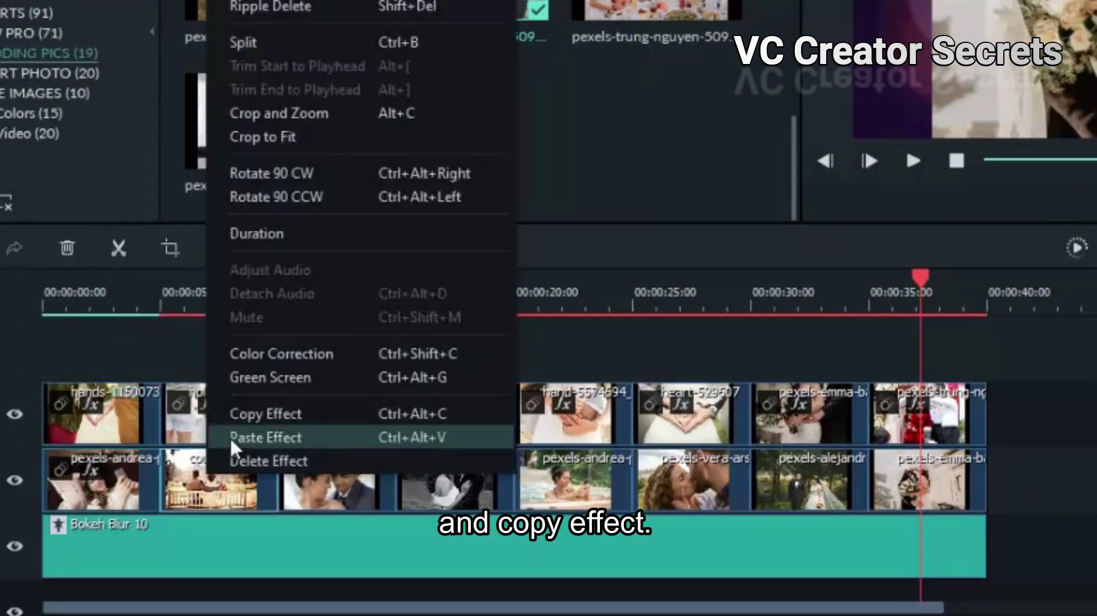
left_click(234, 437)
right_click(324, 494)
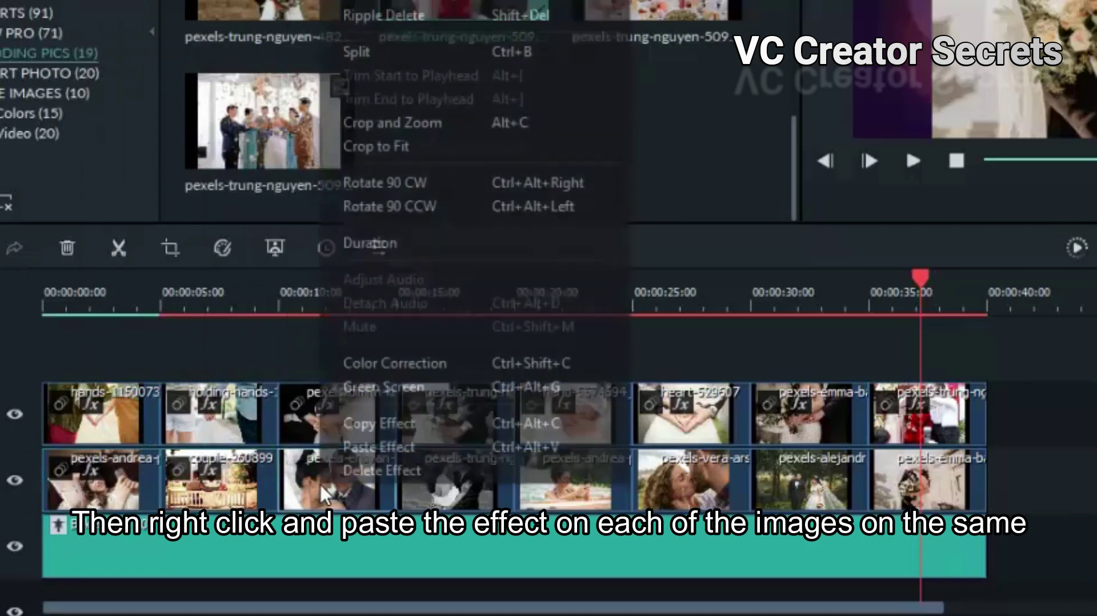
left_click(355, 448)
- Paste the effects onto the fourth, fifth and sixth lower-track photos
right_click(442, 485)
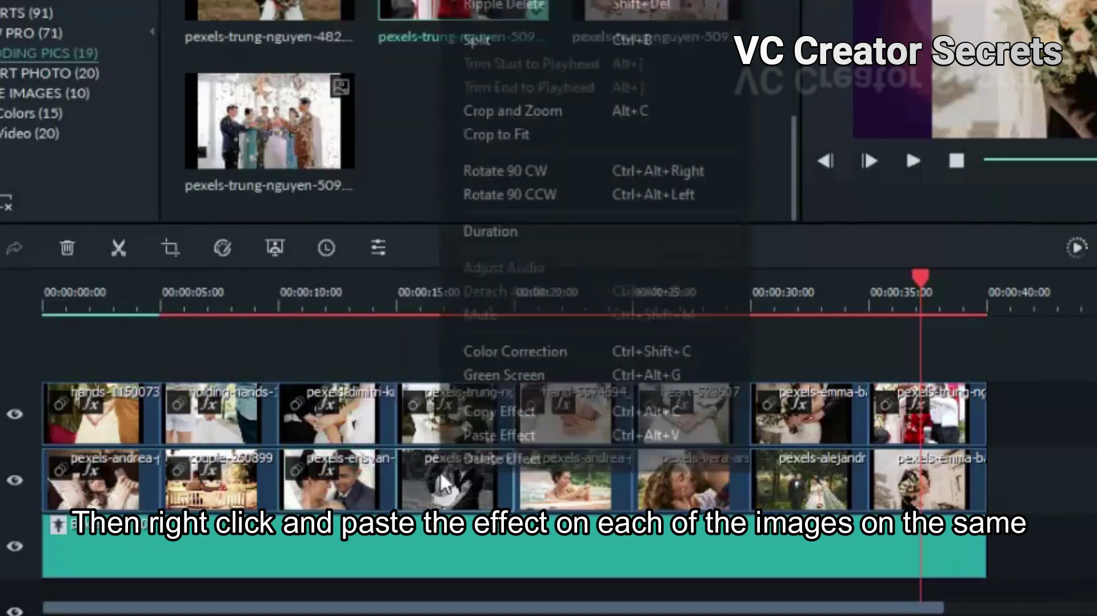
left_click(463, 431)
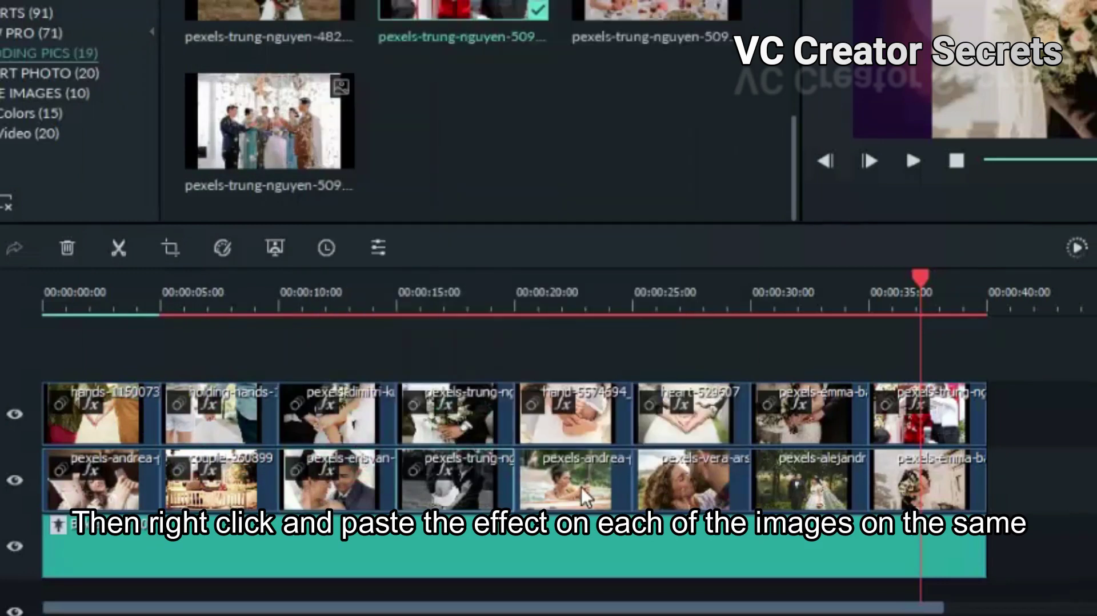
right_click(585, 497)
left_click(594, 449)
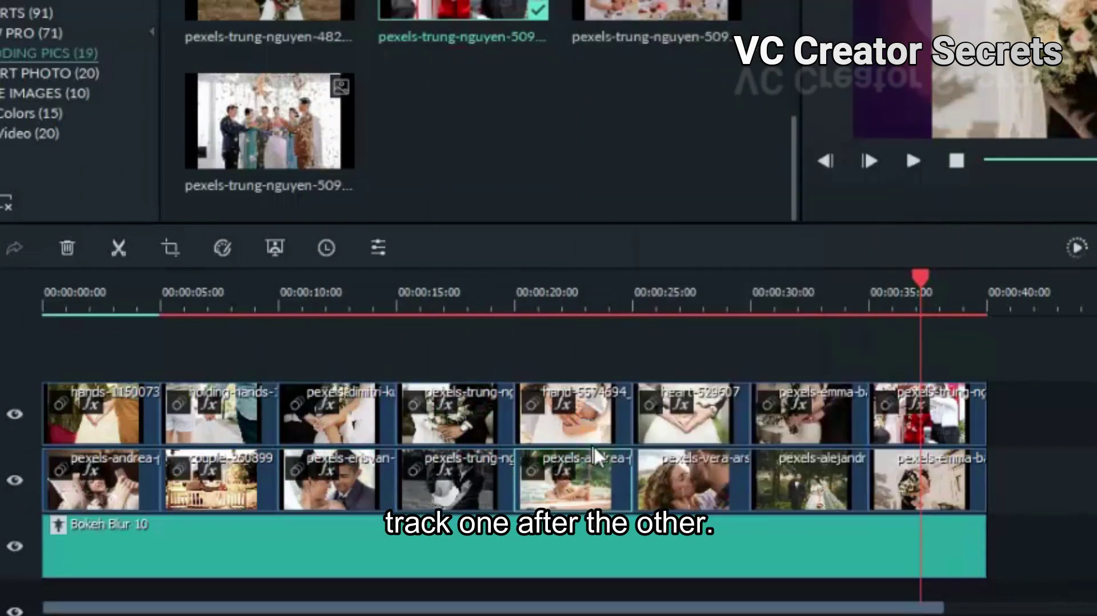
right_click(703, 490)
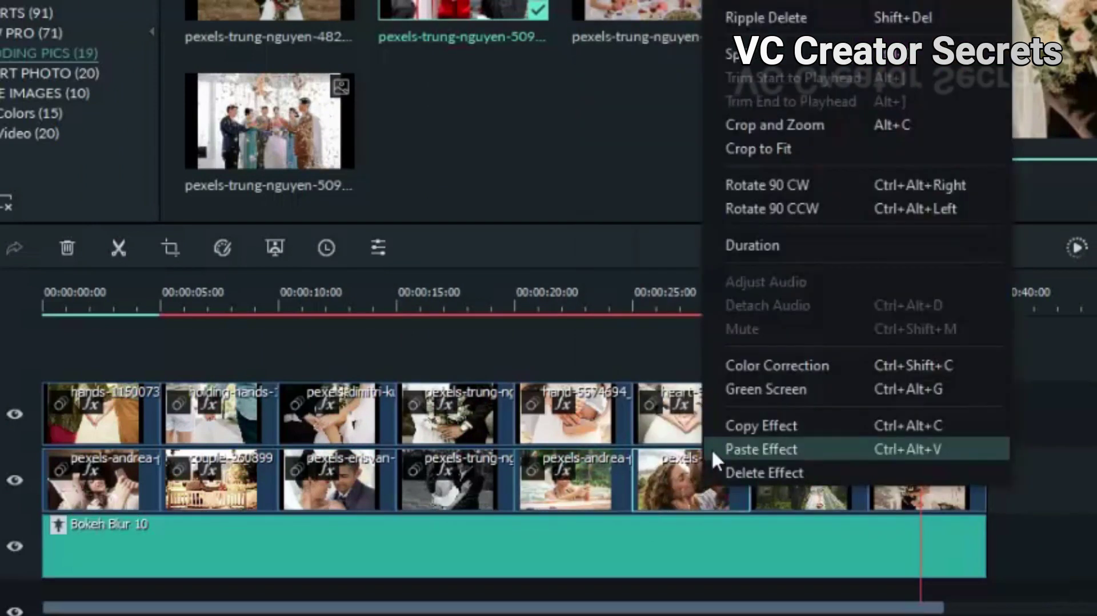
left_click(917, 430)
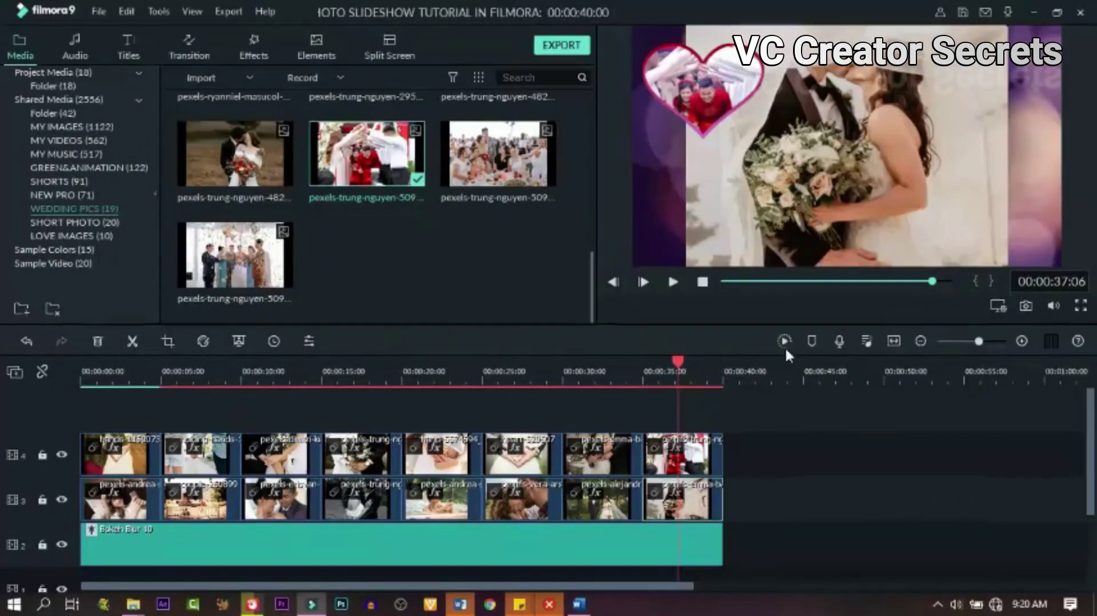
- Render the timeline preview and play the 40-second slideshow from the start
left_click(785, 340)
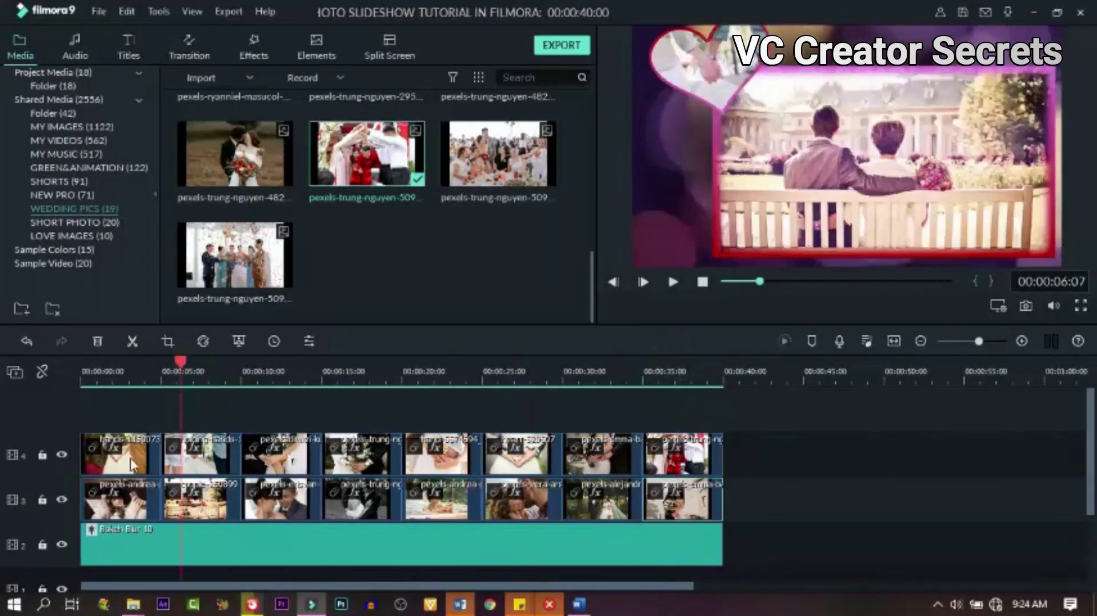
left_click(673, 282)
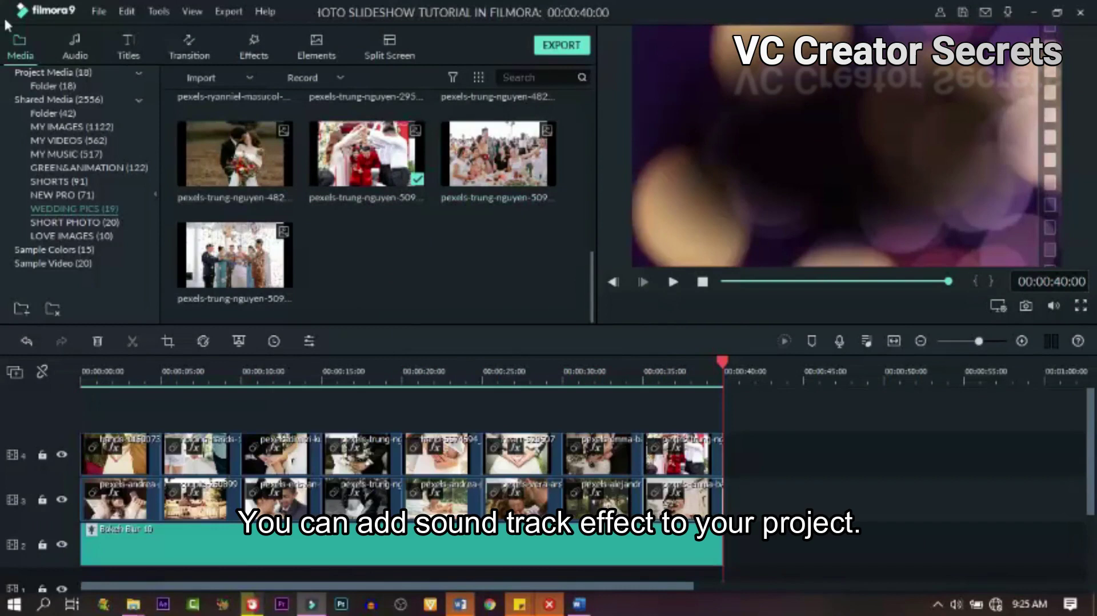
- Place the mixkit-air-woosh-1489 sound at the start of the audio track
left_click(77, 55)
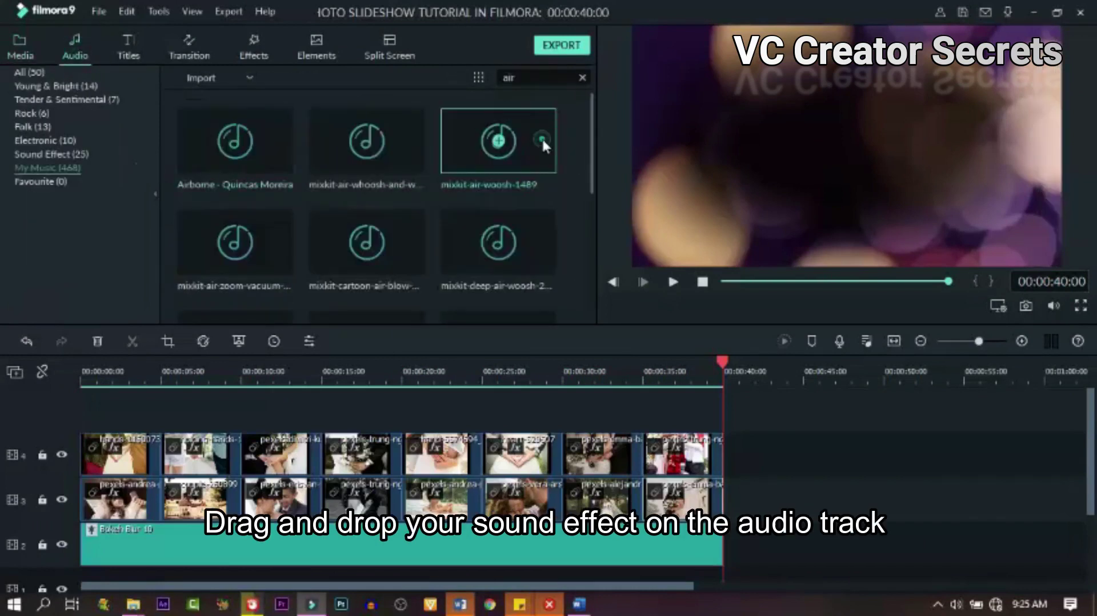
double_click(542, 137)
left_click_drag(543, 143, 433, 453)
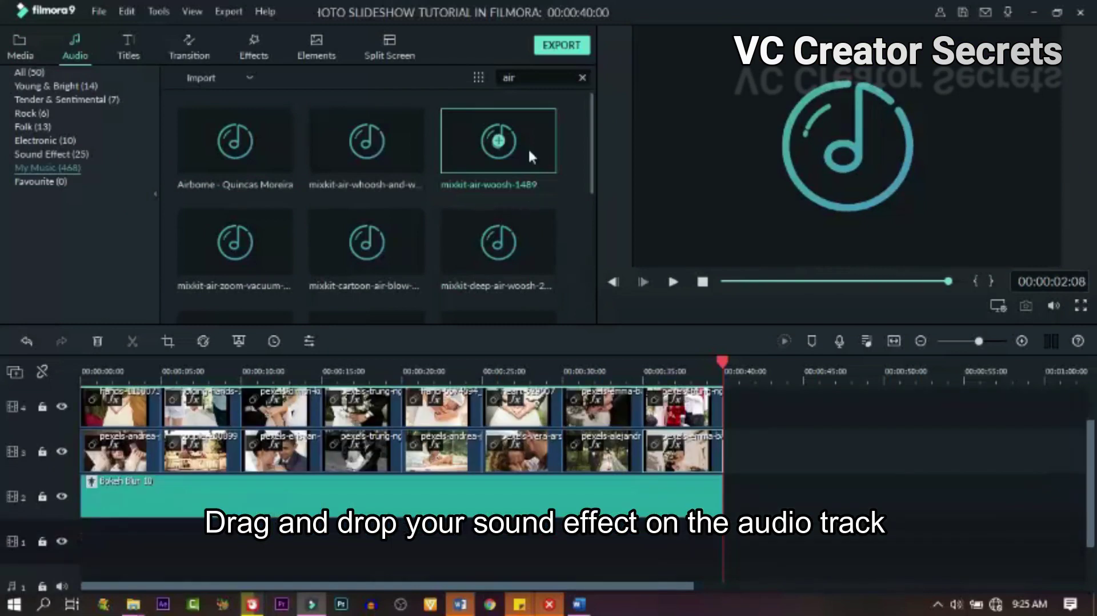
left_click_drag(481, 241, 157, 508)
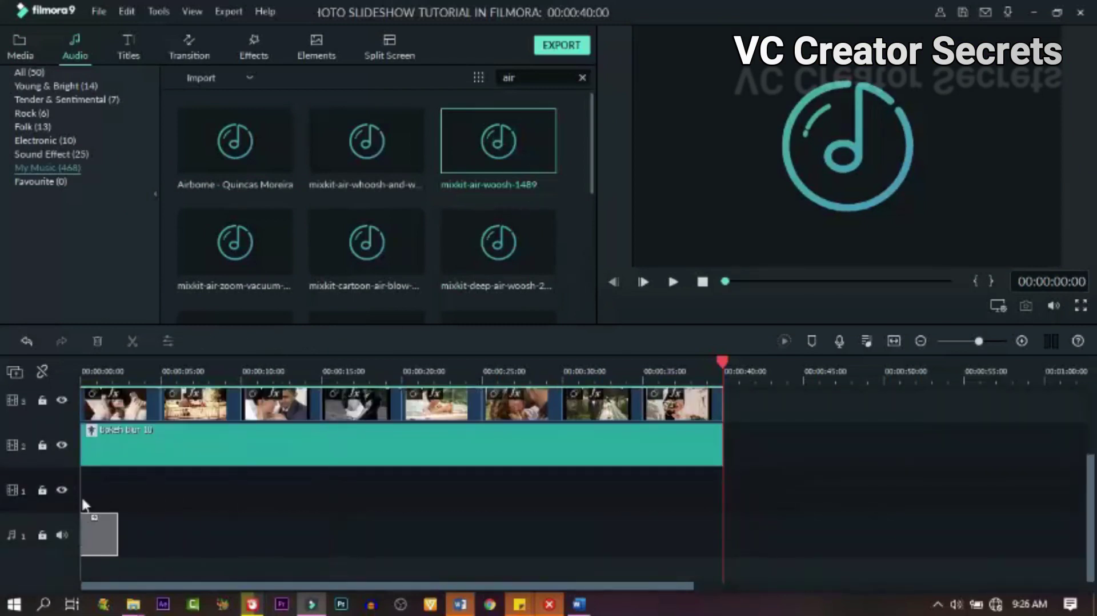
left_click_drag(310, 512, 311, 513)
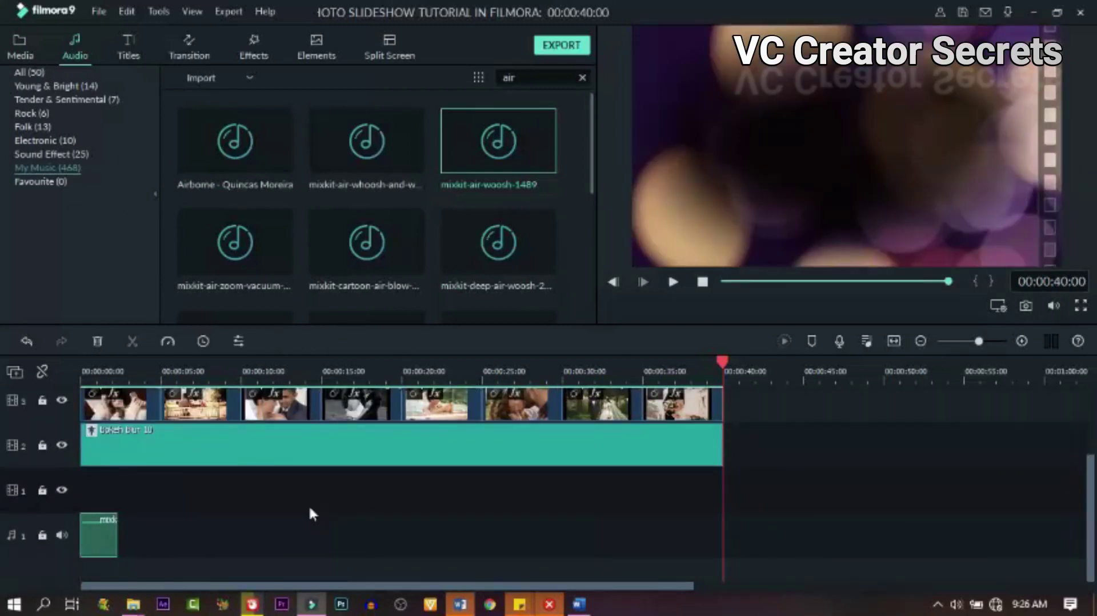
- Delete empty tracks and add woosh copies under the following photos
right_click(73, 481)
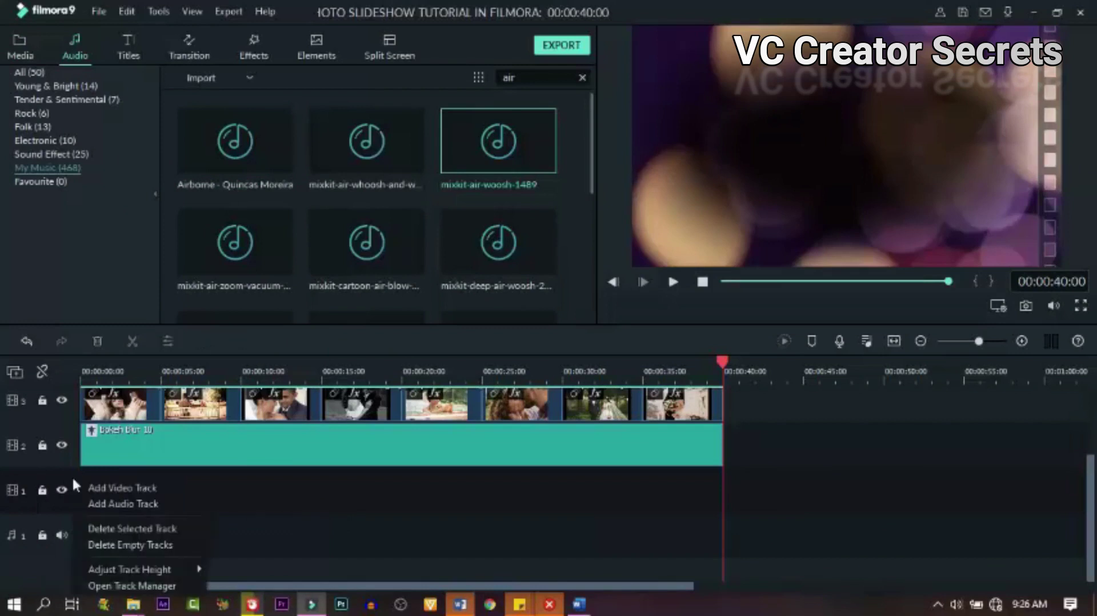
left_click(122, 544)
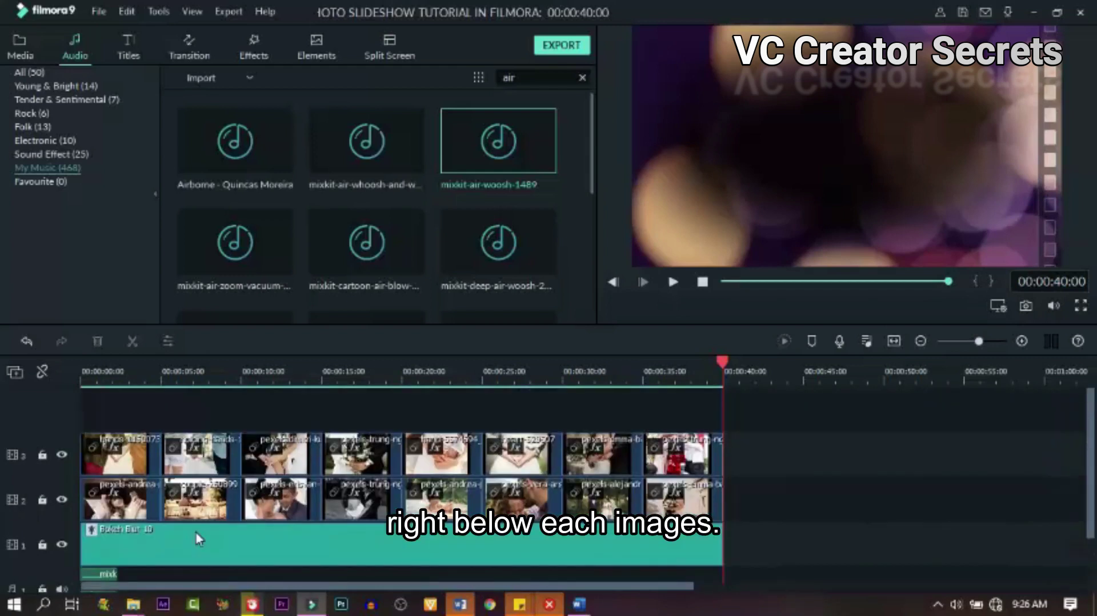
scroll(196, 538, "down", 2)
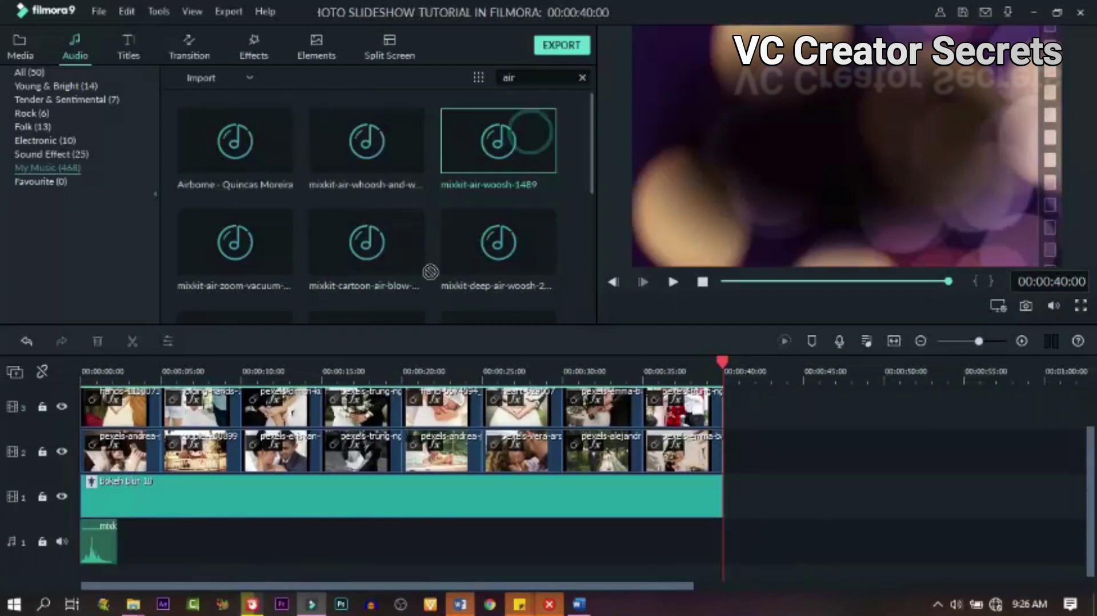
left_click_drag(398, 539, 561, 508)
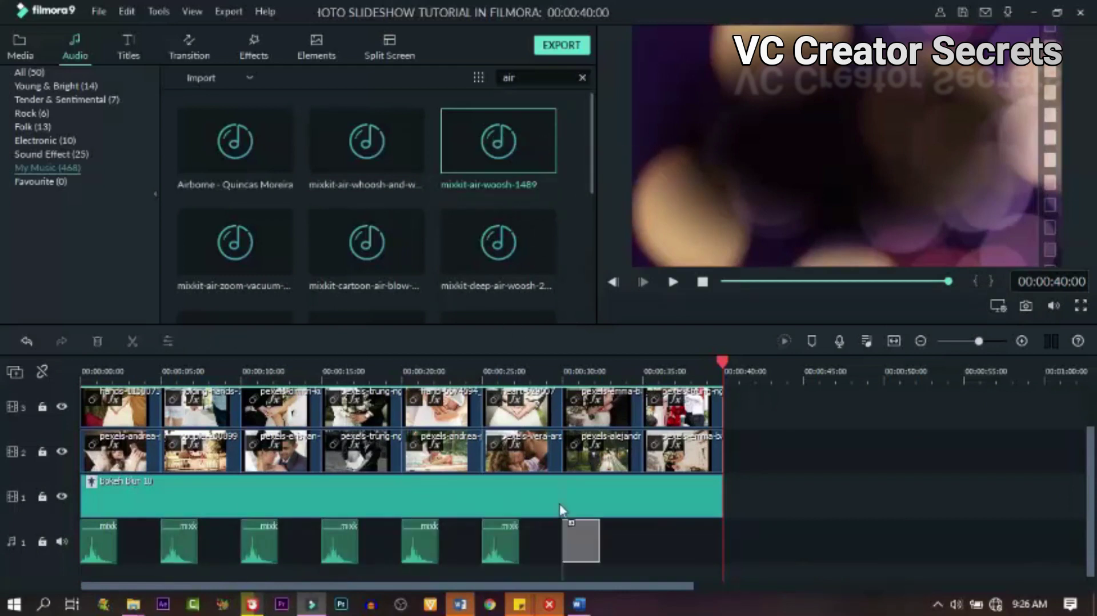
left_click_drag(588, 172, 704, 538)
- Play the timeline to hear the whooshes and lower a woosh clip's volume
key("space")
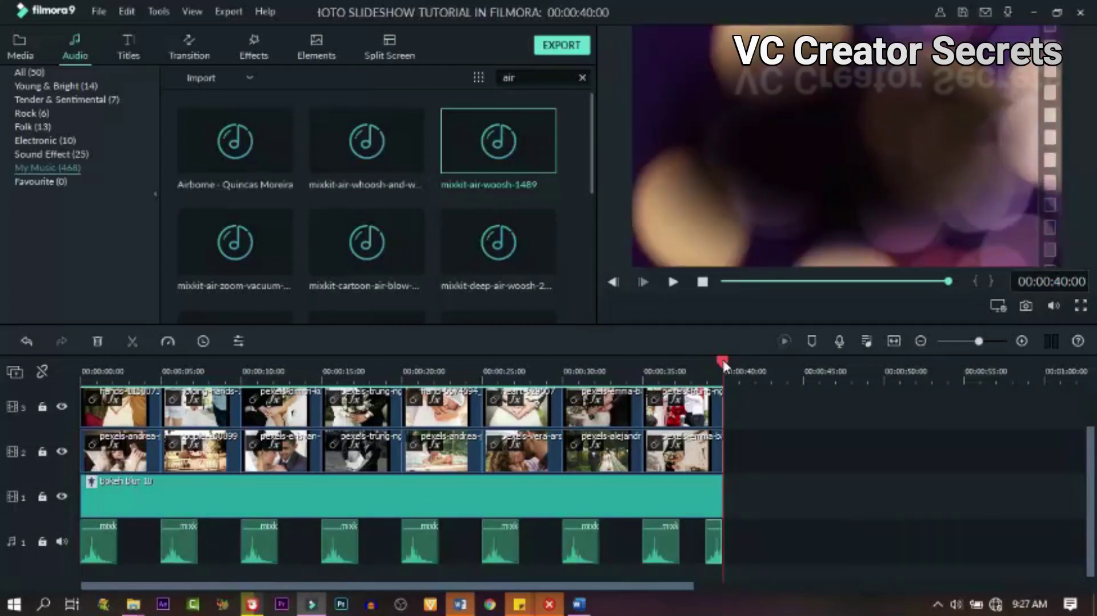
double_click(98, 540)
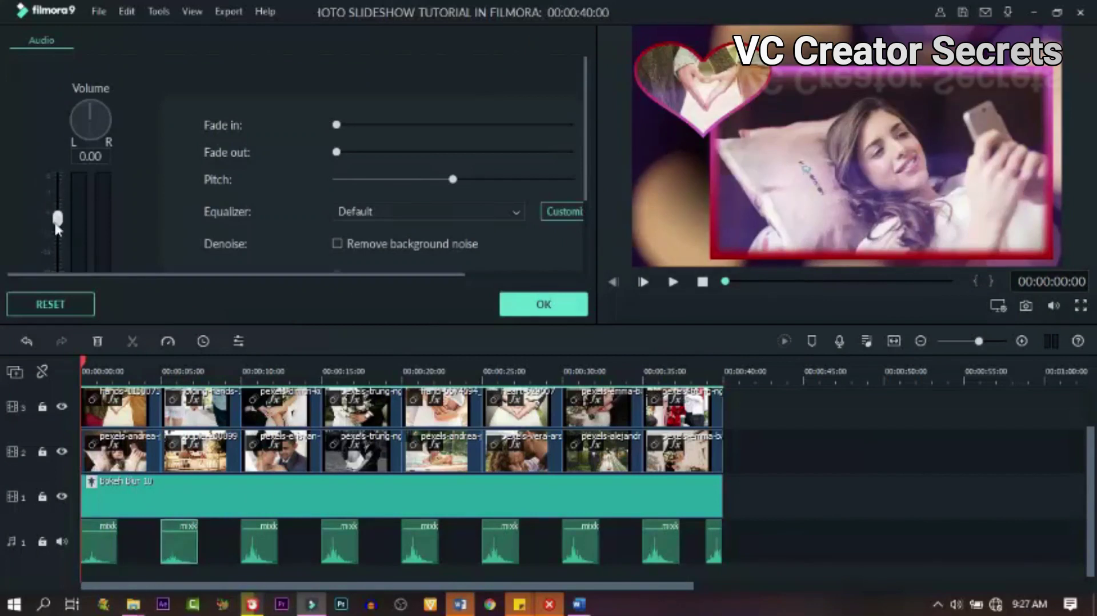
left_click(50, 304)
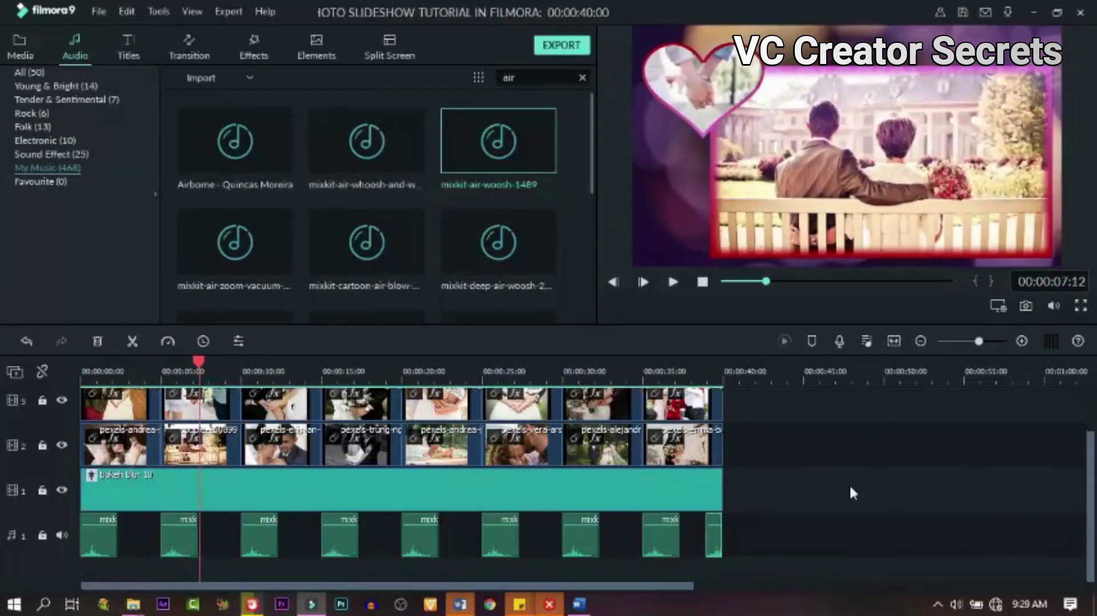
- Place the Street Rhapsody music on audio track 2
scroll(513, 209, "down", 5)
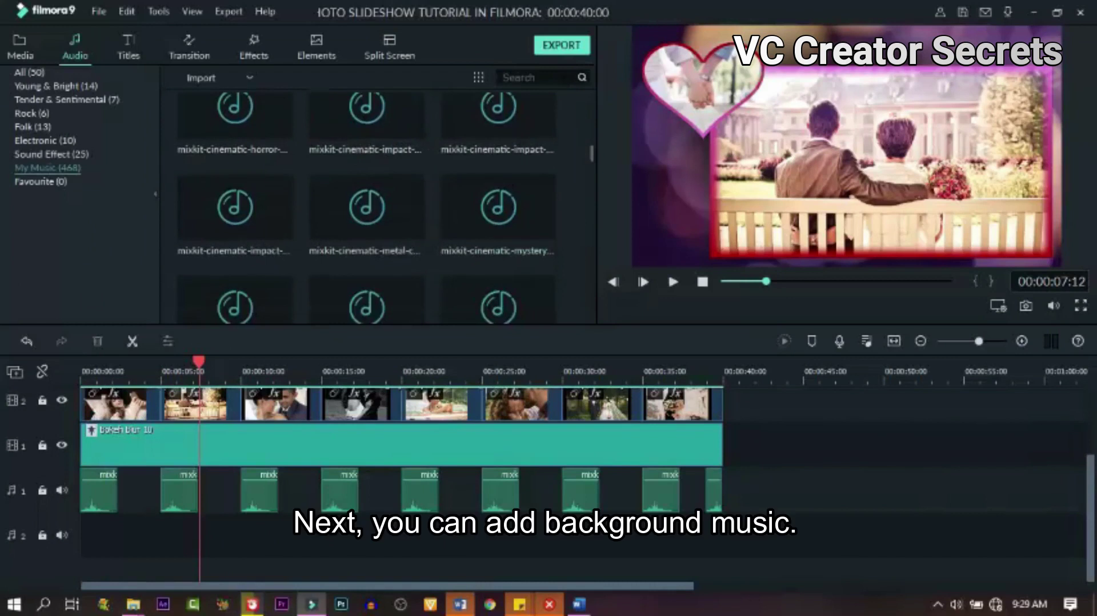
scroll(459, 202, "down", 3)
scroll(457, 197, "down", 3)
scroll(456, 197, "down", 3)
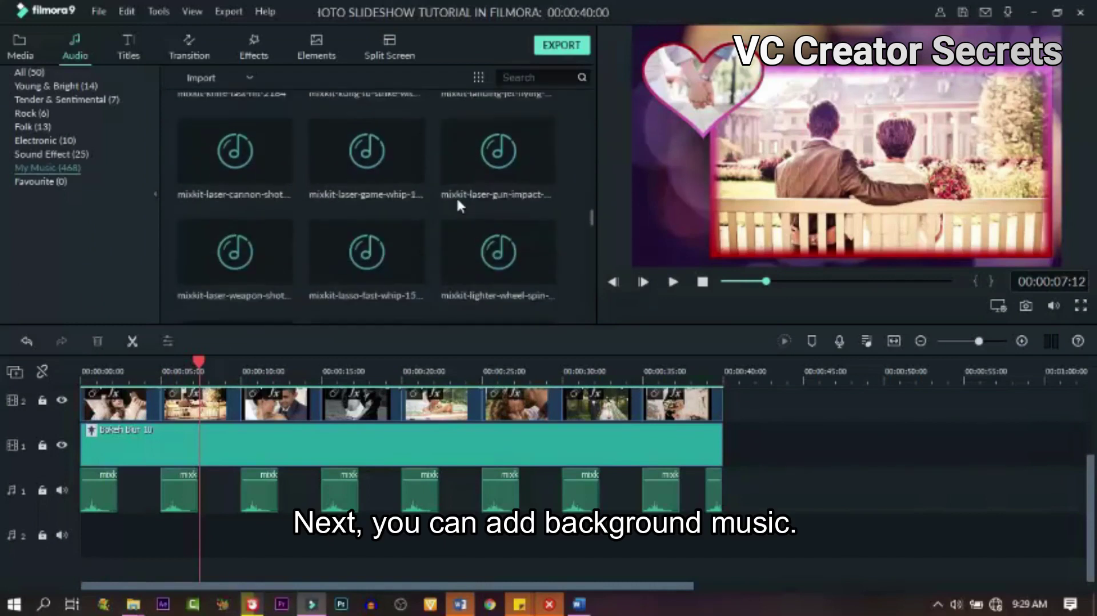
scroll(456, 196, "down", 3)
scroll(455, 196, "down", 3)
left_click_drag(498, 259, 84, 539)
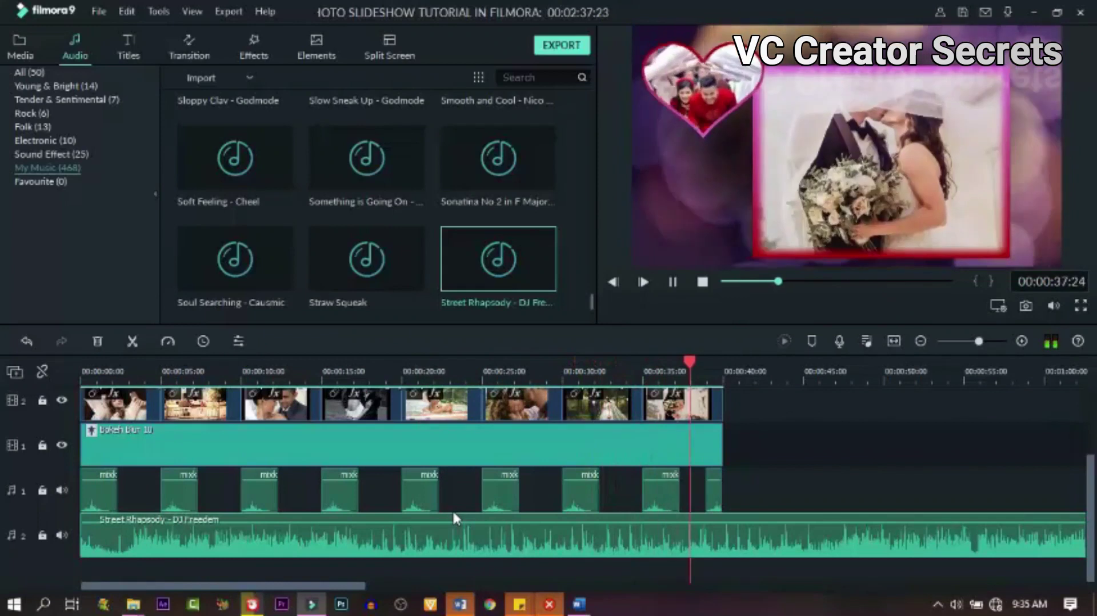
- Preview other candidate music tracks in the library and confirm the audio settings
scroll(500, 192, "down", 10)
double_click(529, 167)
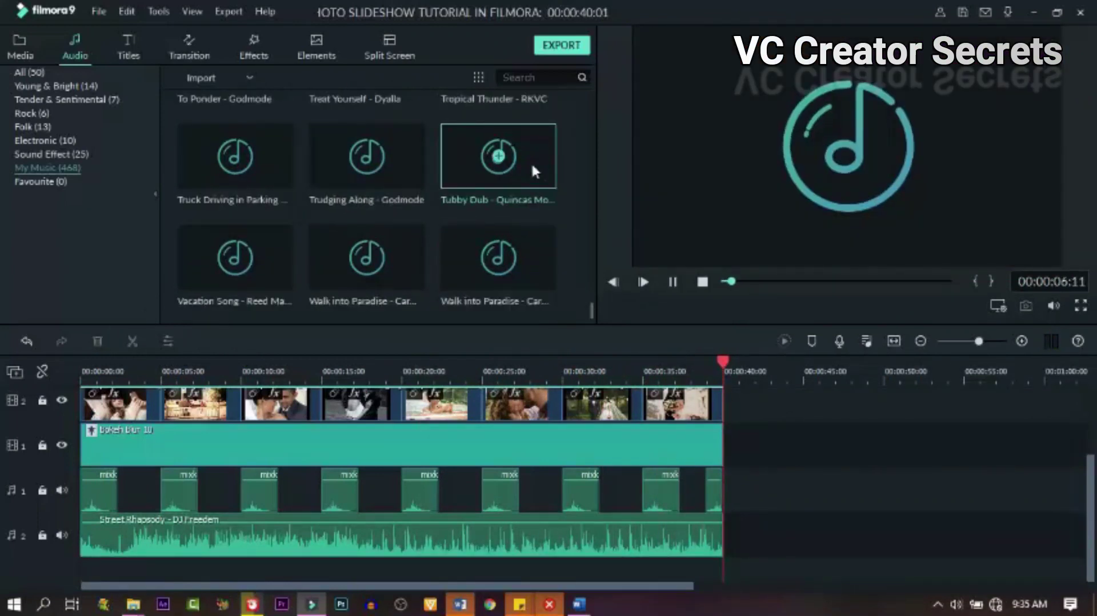
scroll(530, 162, "up", 2)
scroll(529, 168, "up", 2)
double_click(530, 166)
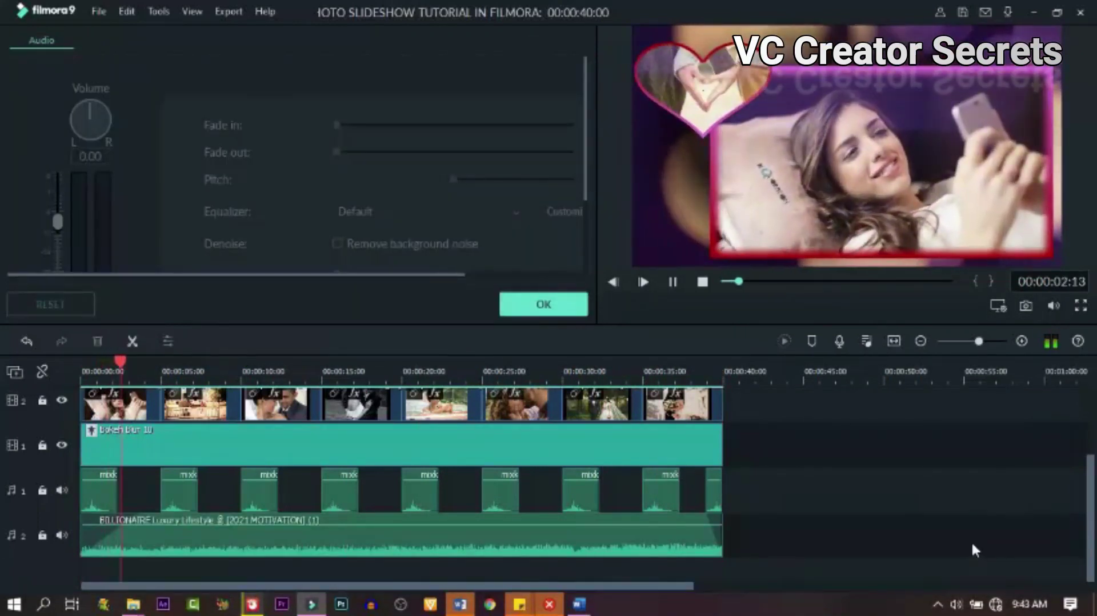
left_click(543, 303)
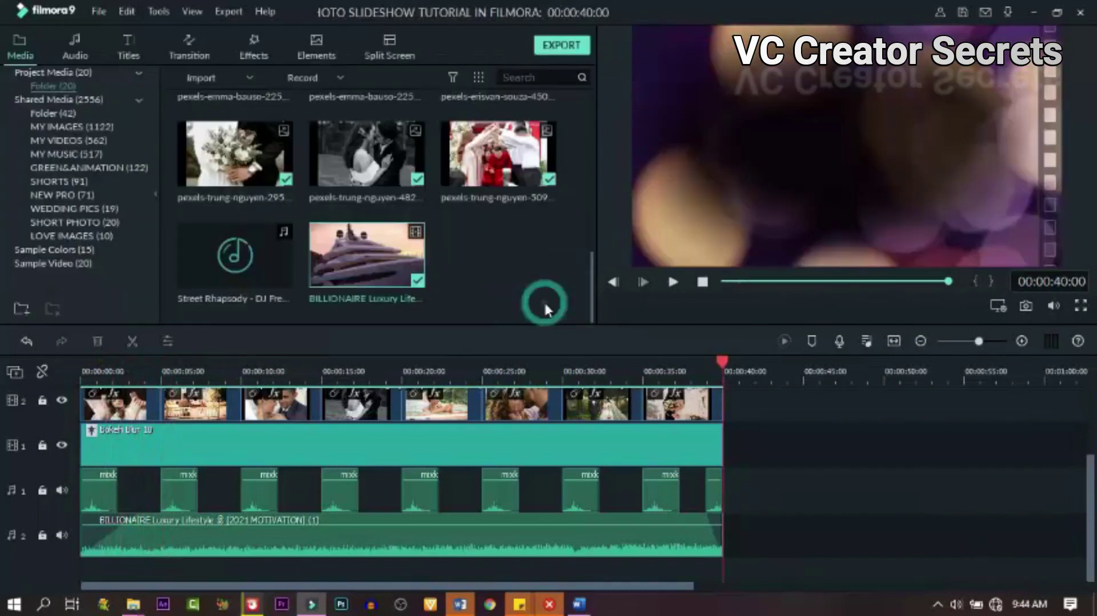
- Zoom into the timeline and trim the music to the 40-second video length
scroll(543, 285, "up", 10)
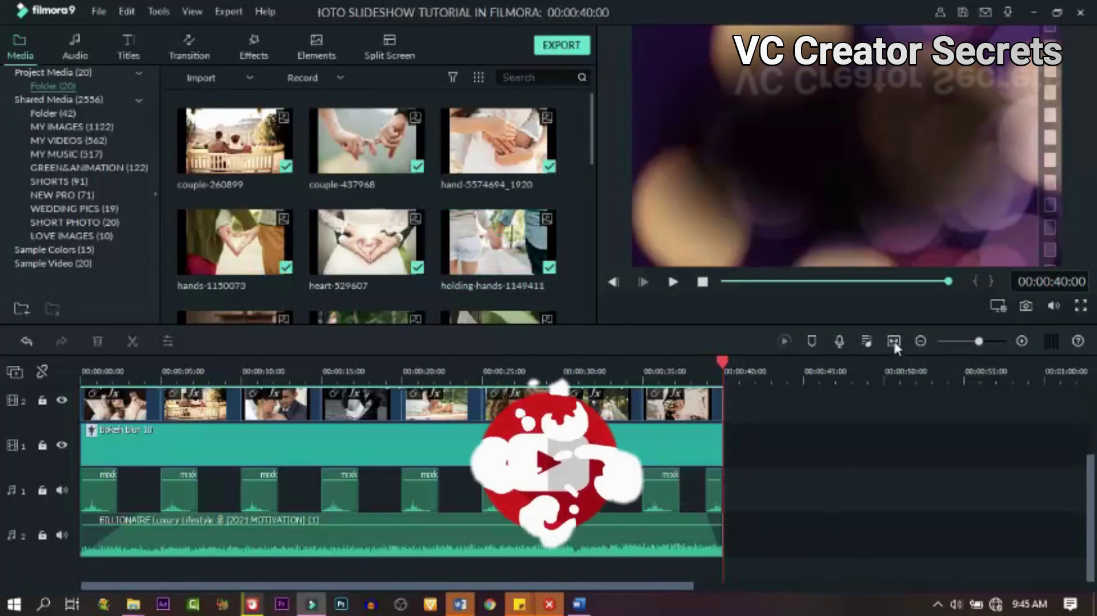
key("ctrl+equal")
mouse_move(659, 584)
left_mouse_down()
mouse_move(877, 581)
mouse_move(601, 583)
left_mouse_up()
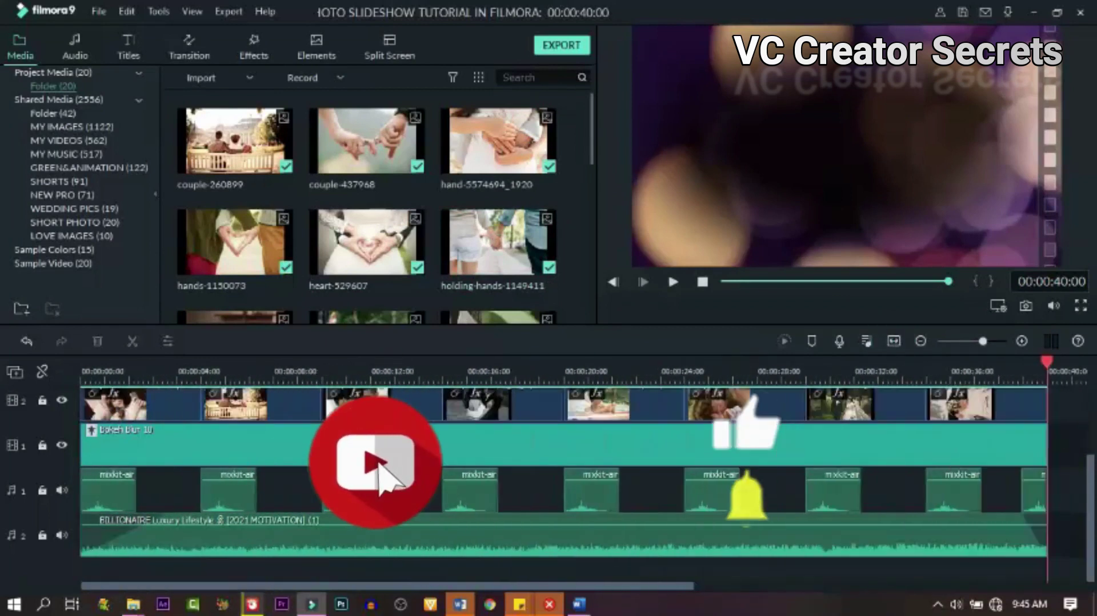
scroll(508, 526, "up", 2)
scroll(508, 526, "down", 2)
scroll(508, 532, "up", 2)
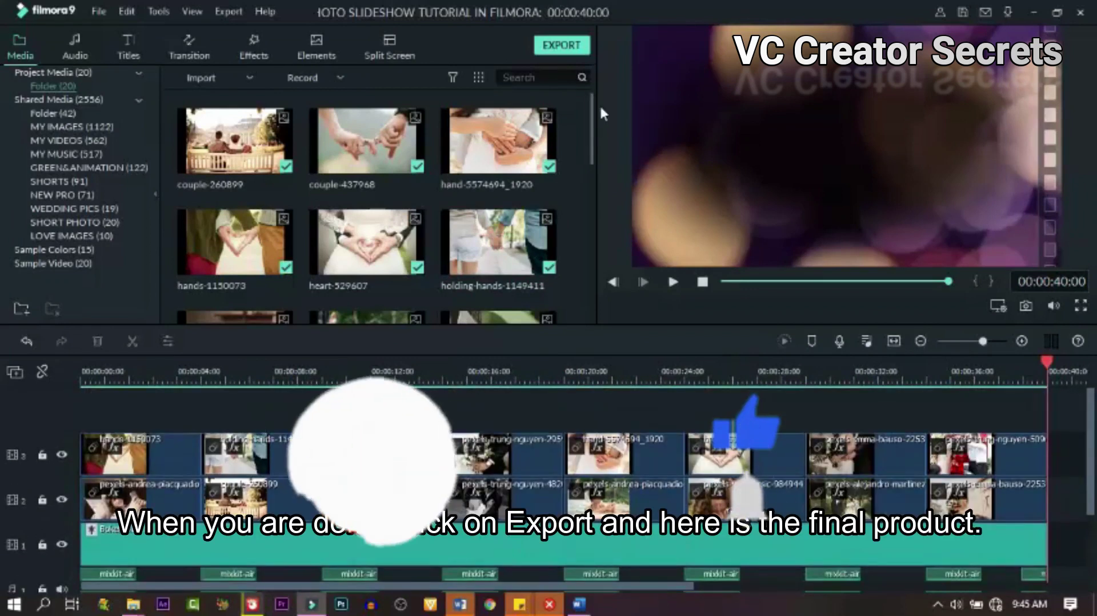
- Start the slideshow export and dismiss the offline connection error with OK
left_click(564, 51)
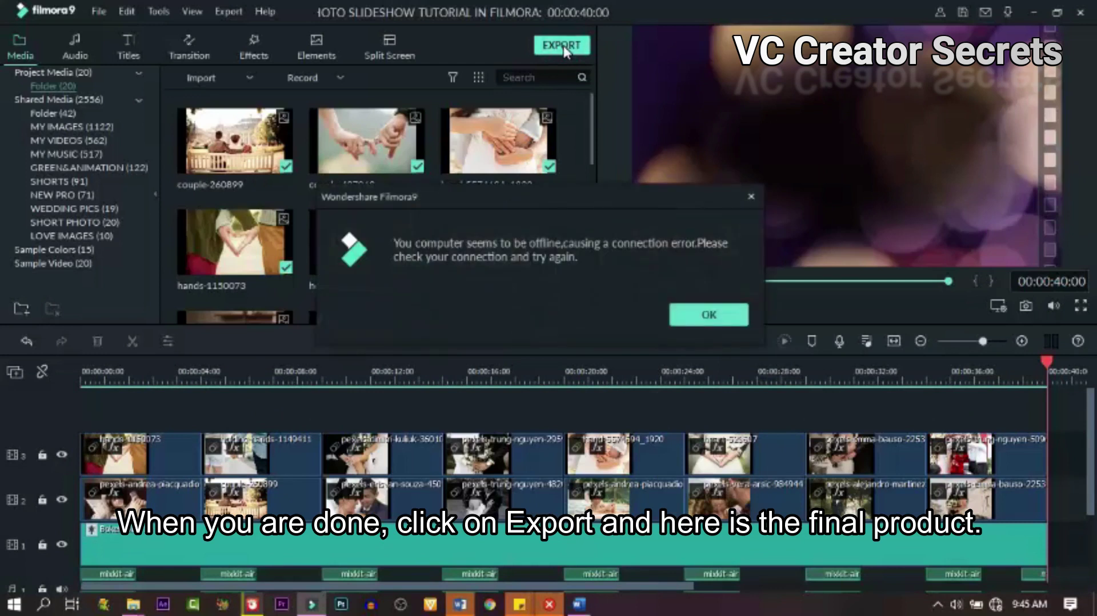
left_click(702, 321)
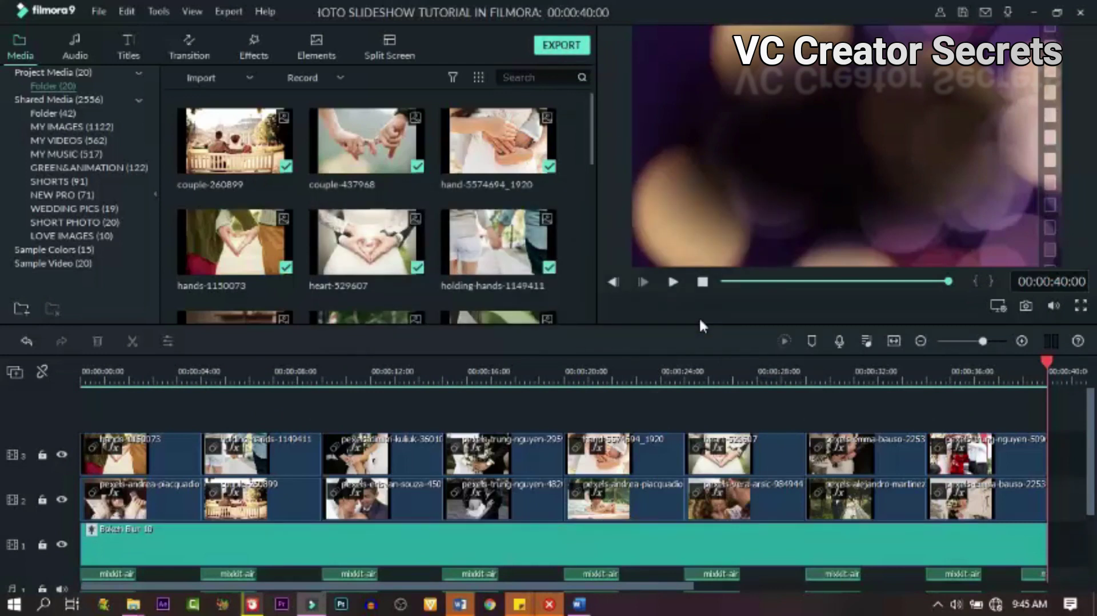